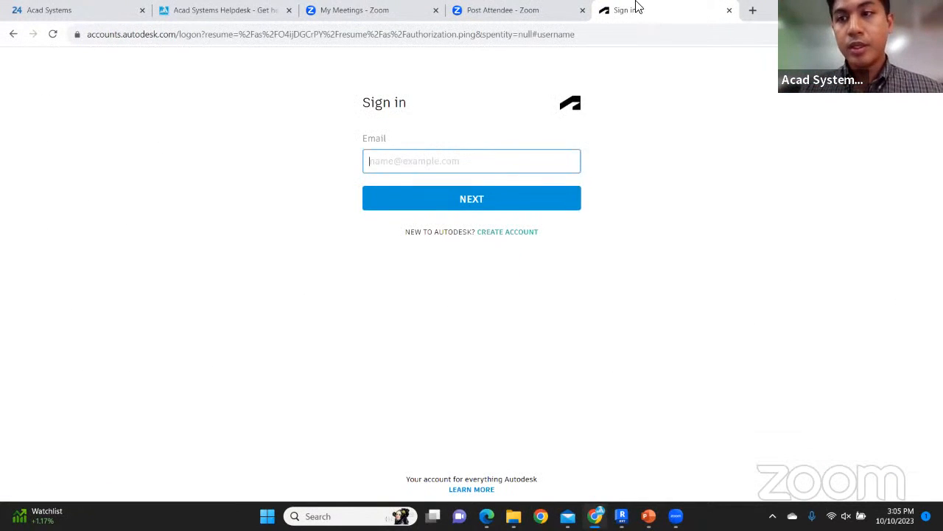
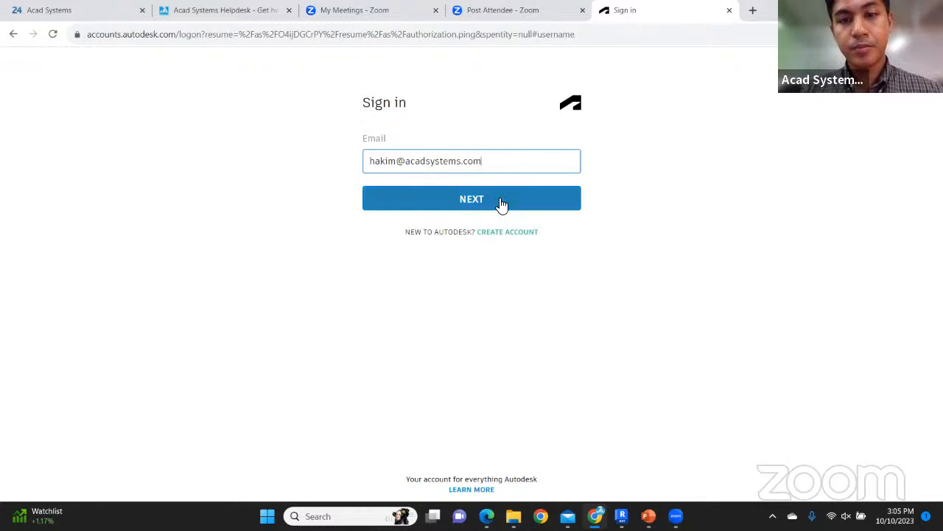
Sign in with the company Autodesk account's e-mail and password
{"action": "left_click", "coordinate": [500, 204]}
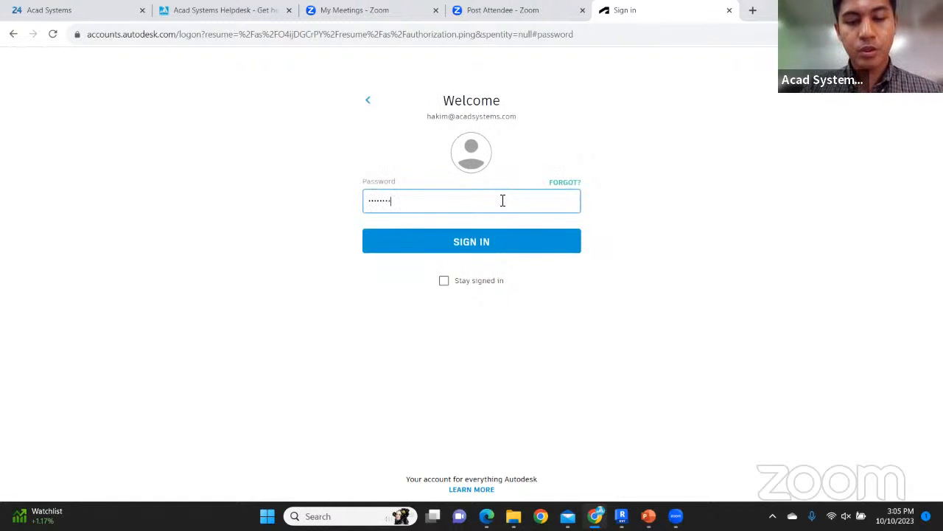
{"action": "left_click", "coordinate": [526, 237]}
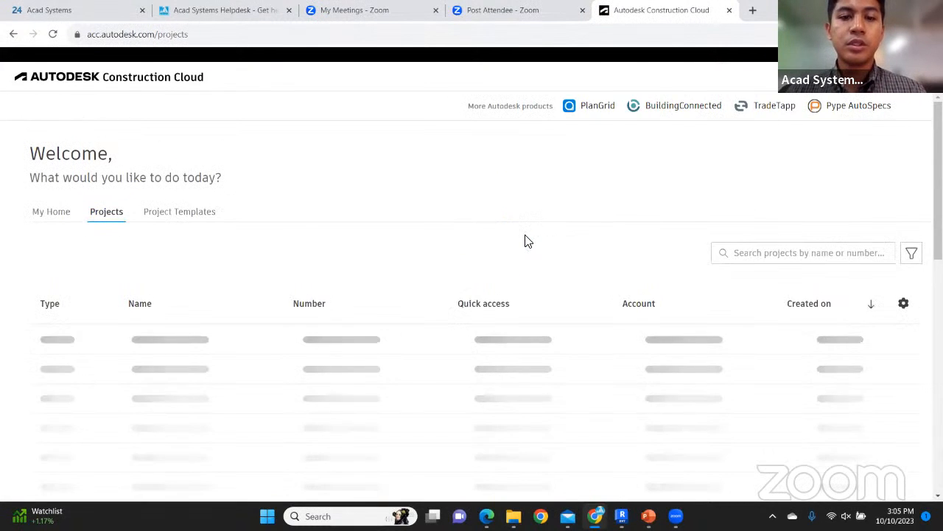
Switch to My Home and review the assigned Issues, Submittals, Reviews and projects map
{"action": "scroll", "coordinate": [520, 207], "scroll_direction": "down", "scroll_amount": 1}
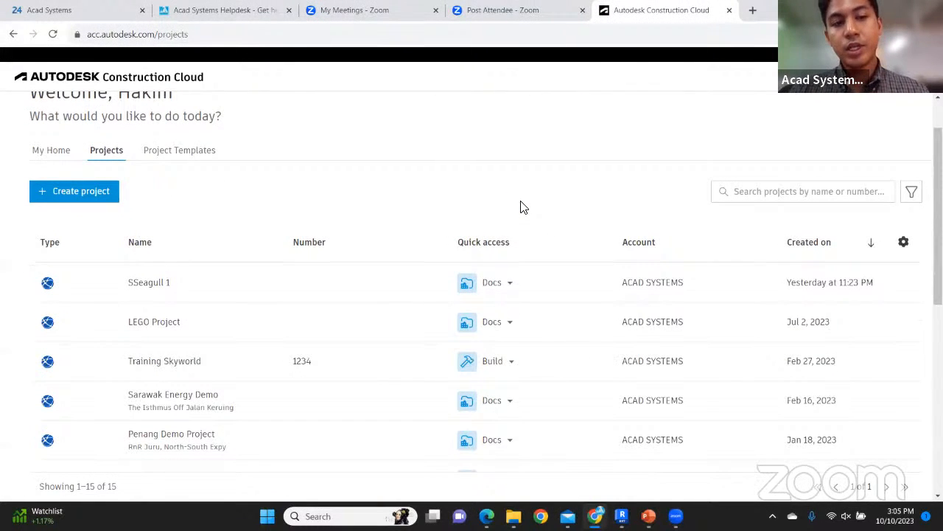
{"action": "scroll", "coordinate": [489, 205], "scroll_direction": "up", "scroll_amount": 1}
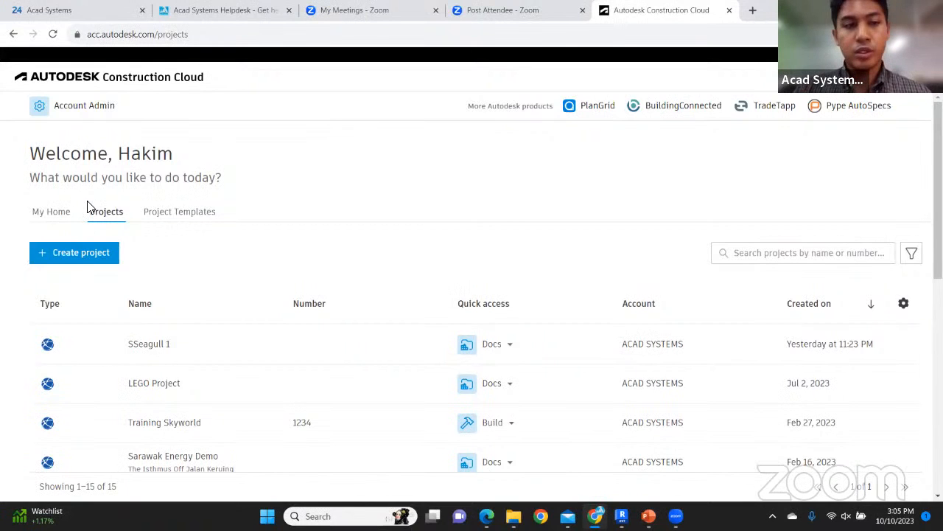
{"action": "left_click", "coordinate": [61, 211]}
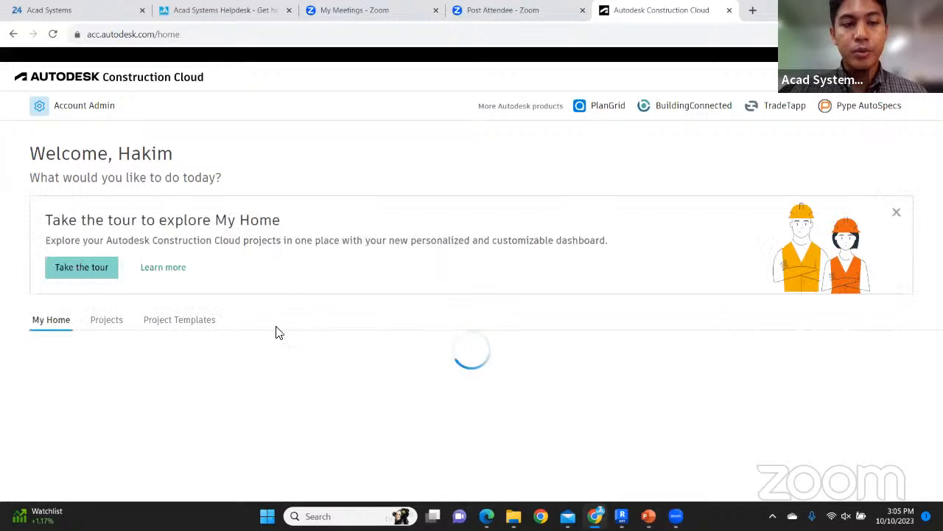
{"action": "scroll", "coordinate": [311, 312], "scroll_direction": "down", "scroll_amount": 2}
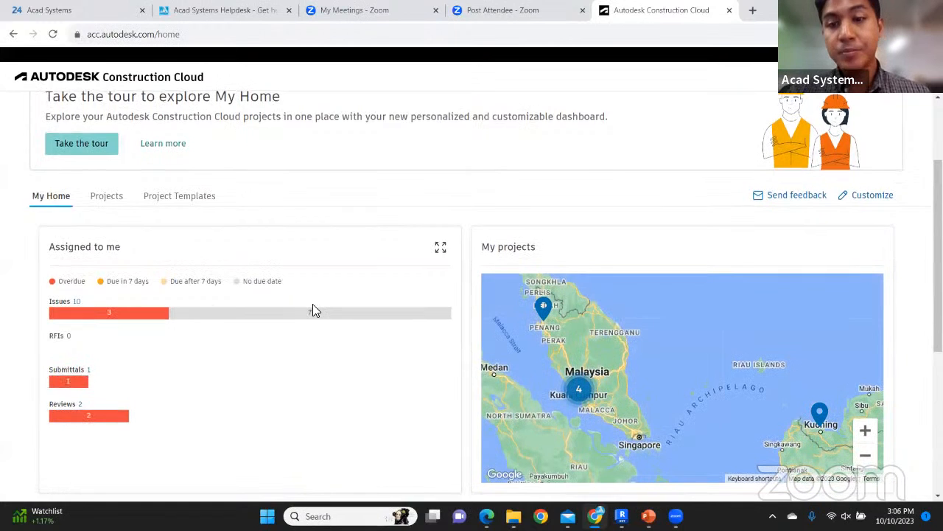
{"action": "scroll", "coordinate": [312, 310], "scroll_direction": "down", "scroll_amount": 4}
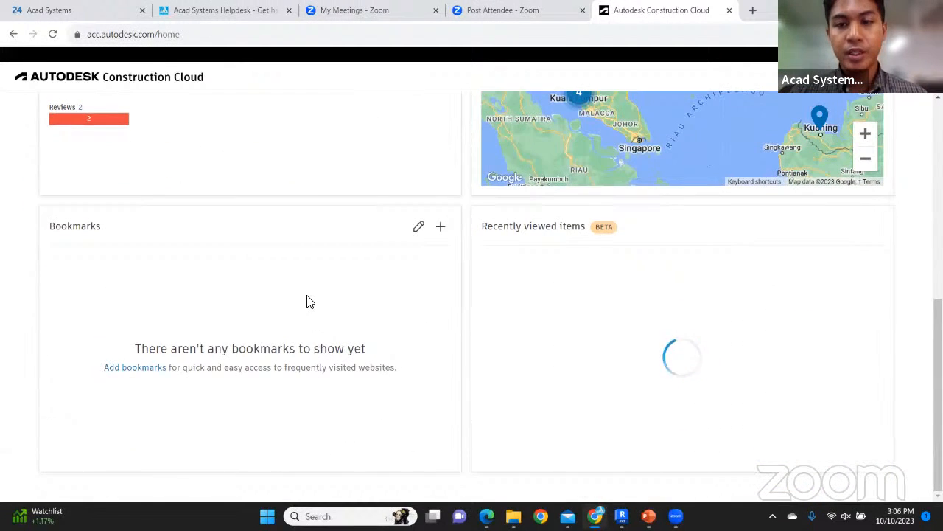
{"action": "scroll", "coordinate": [310, 300], "scroll_direction": "up", "scroll_amount": 3}
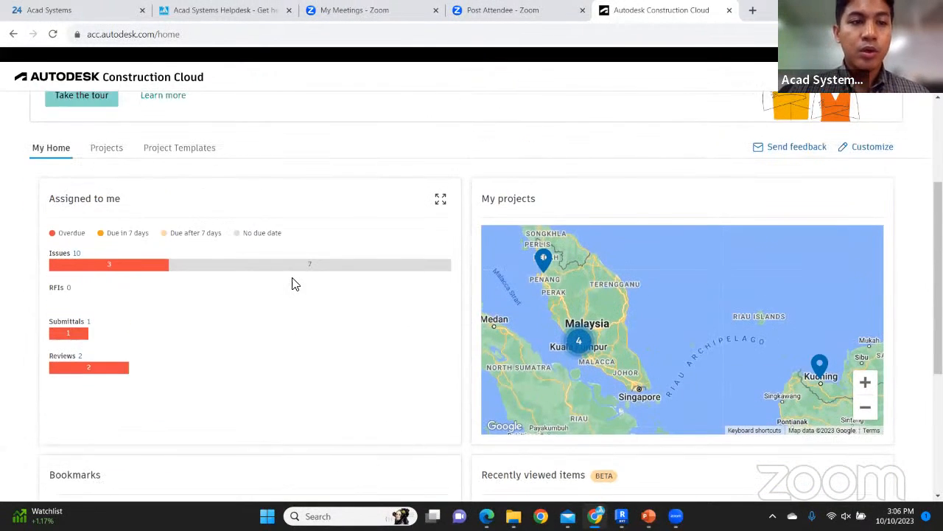
{"action": "scroll", "coordinate": [293, 284], "scroll_direction": "up", "scroll_amount": 2}
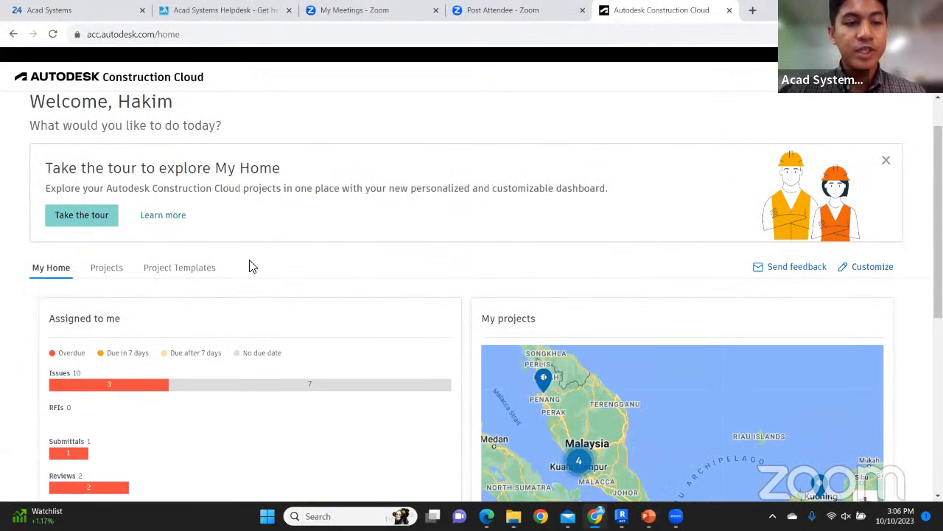
{"action": "scroll", "coordinate": [250, 266], "scroll_direction": "down", "scroll_amount": 2}
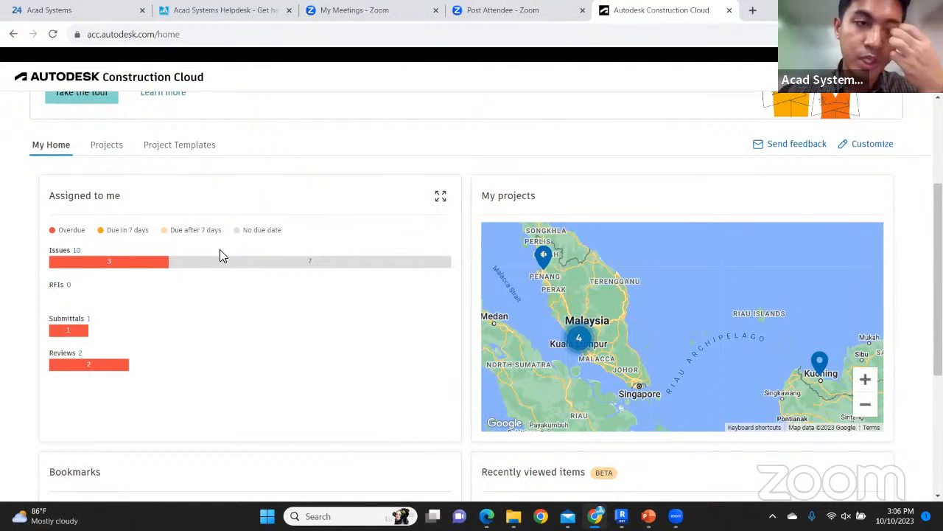
Return to the Projects tab and scroll through all 15 listed projects
{"action": "left_click", "coordinate": [106, 144]}
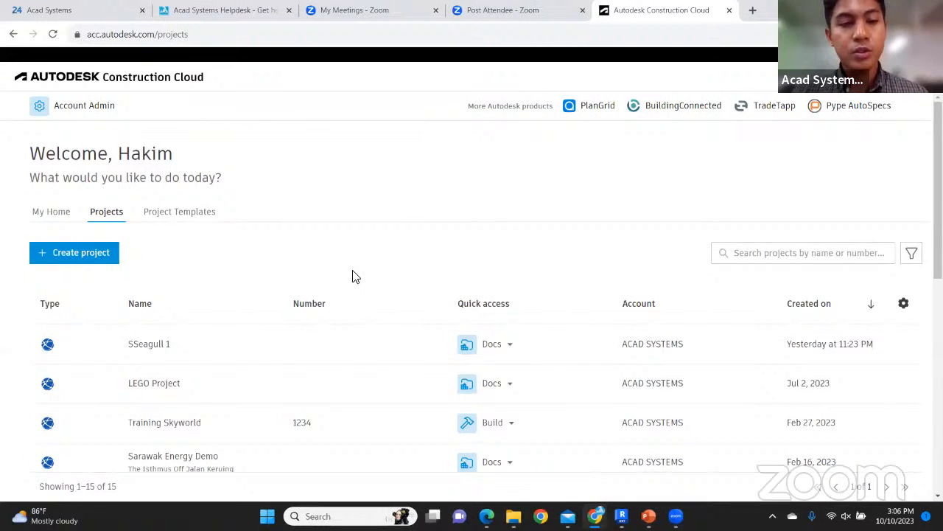
{"action": "scroll", "coordinate": [354, 276], "scroll_direction": "down", "scroll_amount": 1}
{"action": "scroll", "coordinate": [350, 244], "scroll_direction": "down", "scroll_amount": 1}
{"action": "scroll", "coordinate": [329, 198], "scroll_direction": "down", "scroll_amount": 2}
{"action": "scroll", "coordinate": [316, 232], "scroll_direction": "down", "scroll_amount": 2}
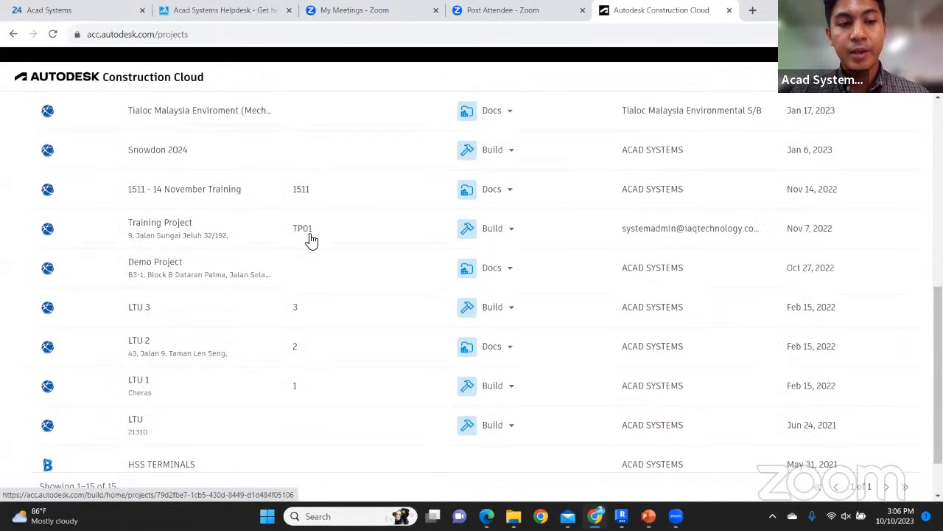
{"action": "scroll", "coordinate": [311, 240], "scroll_direction": "down", "scroll_amount": 1}
{"action": "scroll", "coordinate": [310, 242], "scroll_direction": "up", "scroll_amount": 2}
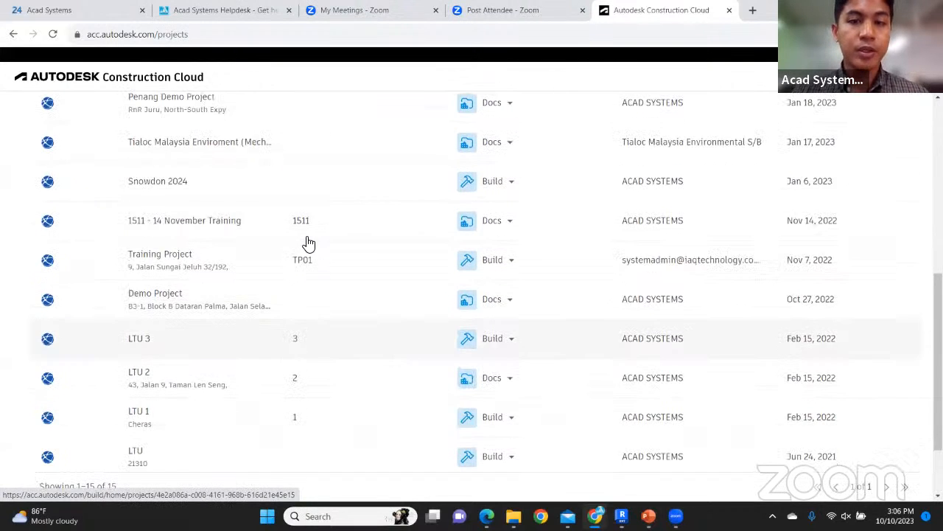
{"action": "scroll", "coordinate": [311, 232], "scroll_direction": "up", "scroll_amount": 5}
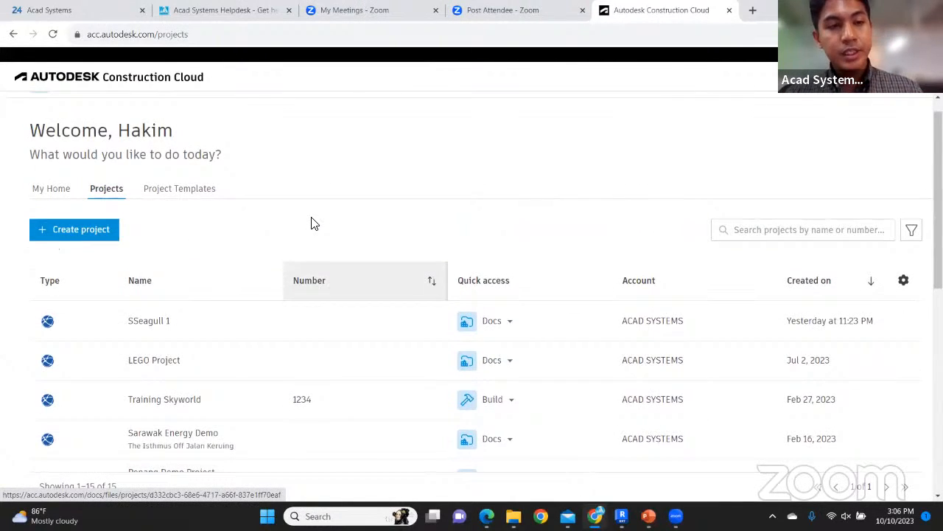
{"action": "scroll", "coordinate": [311, 224], "scroll_direction": "up", "scroll_amount": 1}
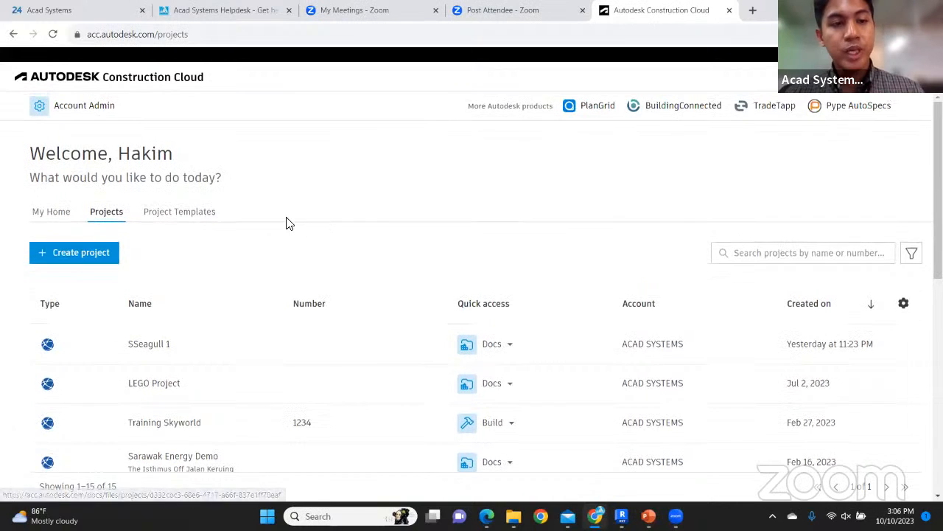
Start a new project named 'Acadsystem FOL' and look over the form fields
{"action": "left_click", "coordinate": [83, 254]}
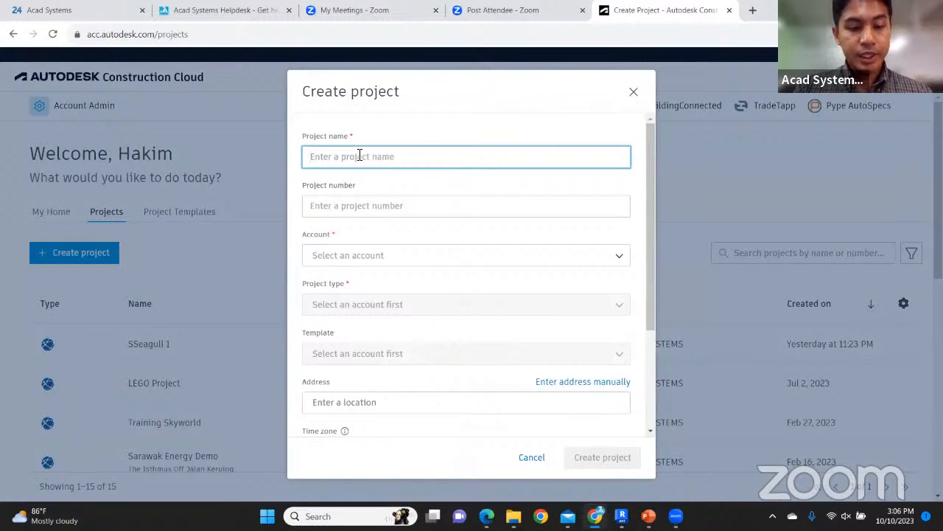
{"action": "type", "text": "Acadsystem"}
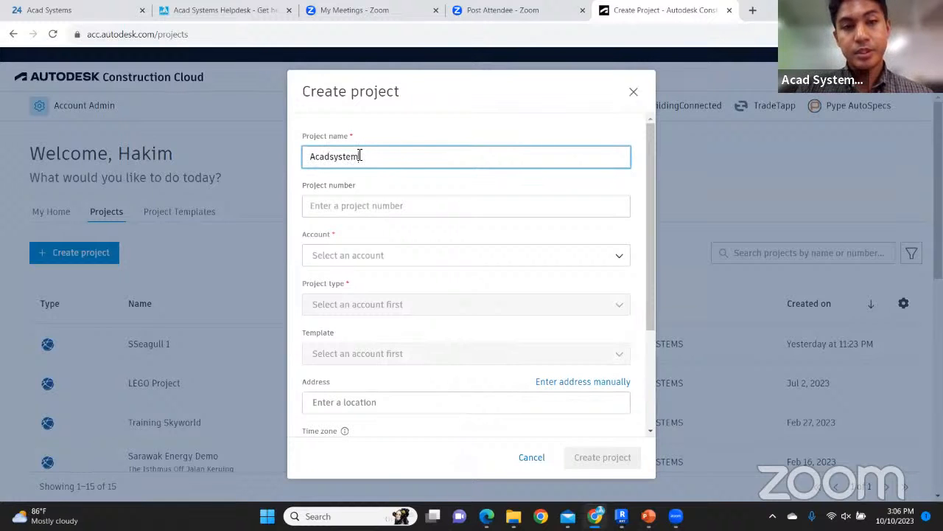
{"action": "type", "text": " FOL"}
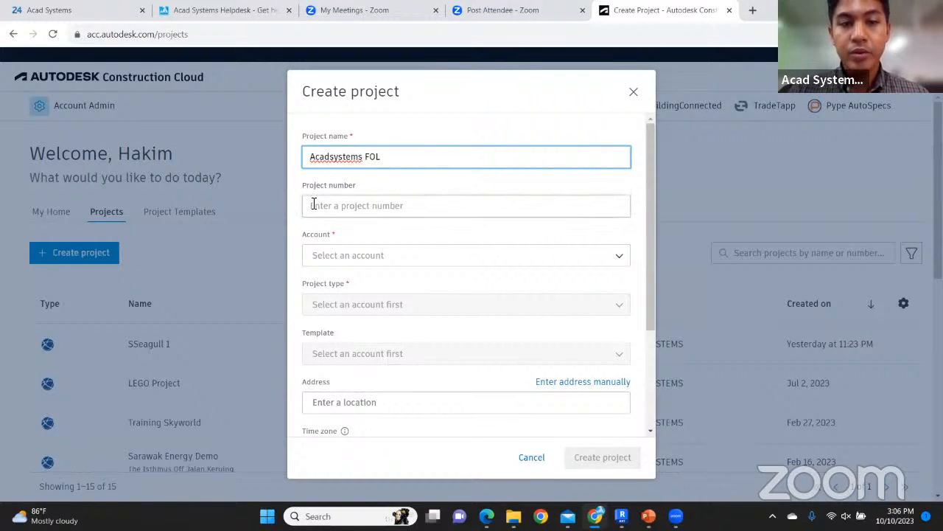
{"action": "scroll", "coordinate": [478, 204], "scroll_direction": "down", "scroll_amount": 2}
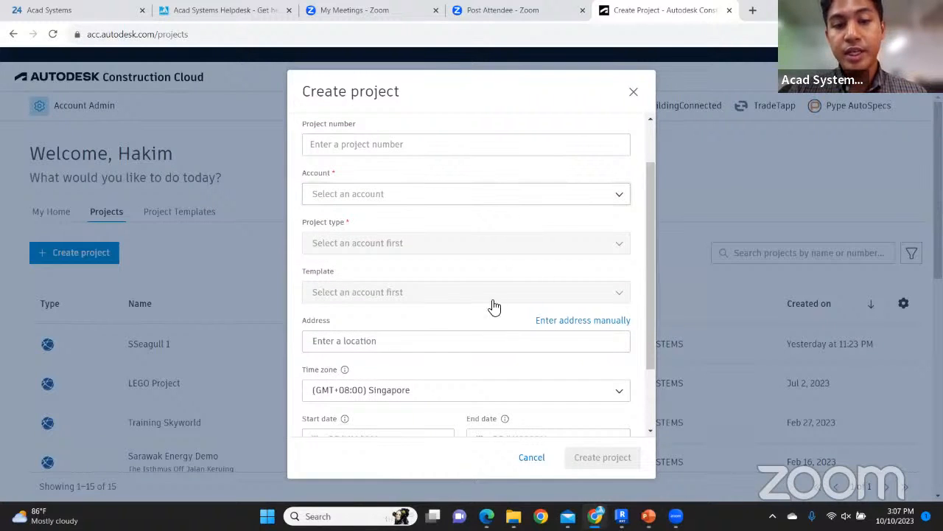
{"action": "scroll", "coordinate": [440, 320], "scroll_direction": "down", "scroll_amount": 3}
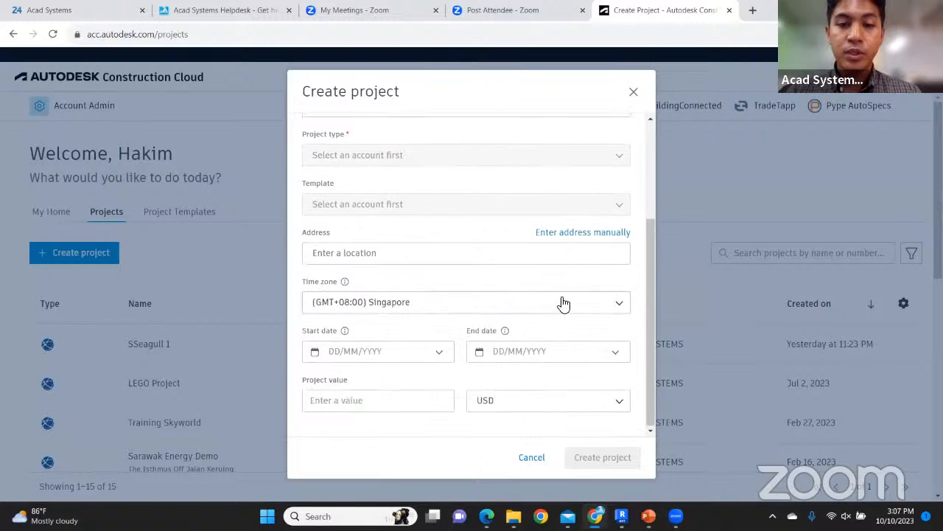
{"action": "scroll", "coordinate": [558, 303], "scroll_direction": "up", "scroll_amount": 4}
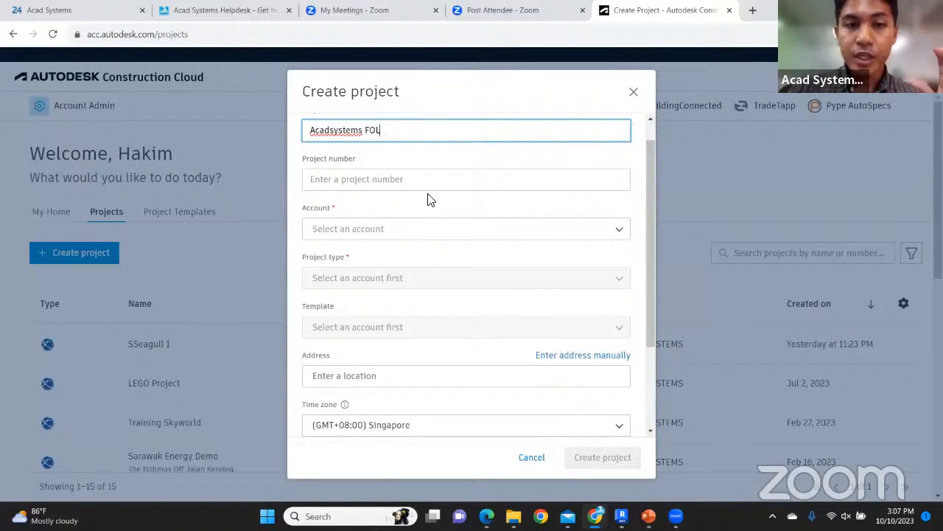
{"action": "scroll", "coordinate": [431, 200], "scroll_direction": "up", "scroll_amount": 1}
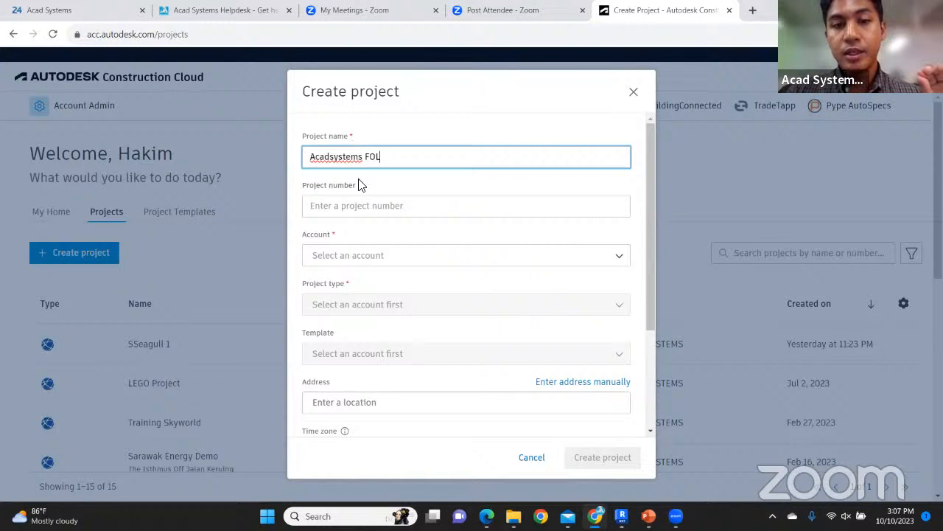
Set the project's account to ACAD SYSTEMS and its type to Court House
{"action": "left_click", "coordinate": [374, 256]}
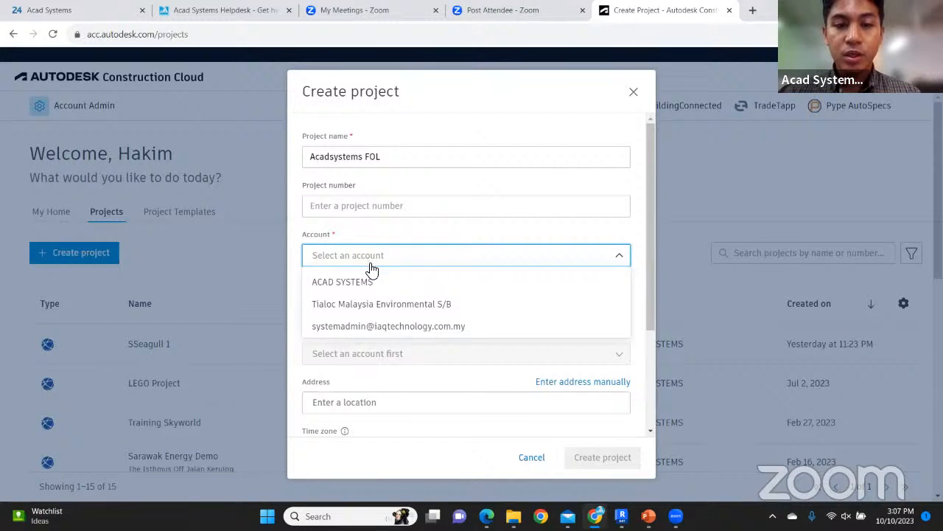
{"action": "left_click", "coordinate": [367, 281]}
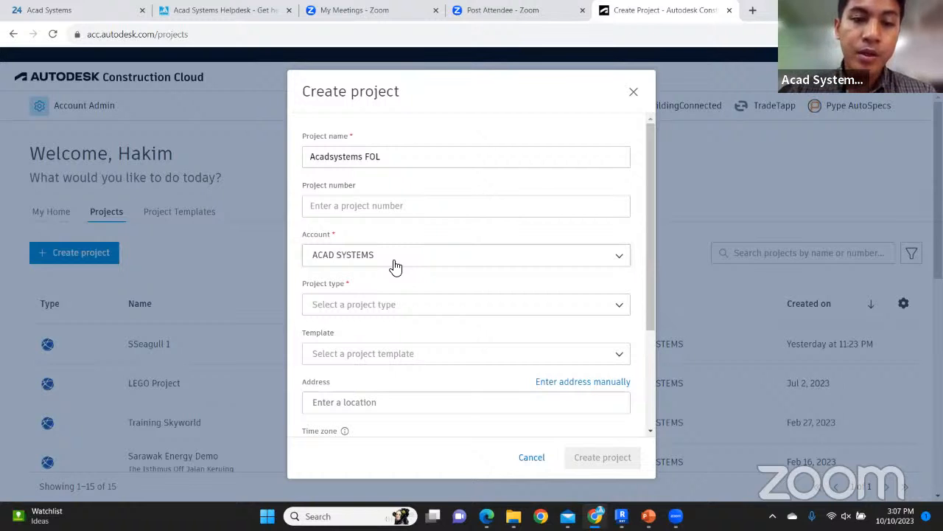
{"action": "left_click", "coordinate": [375, 308]}
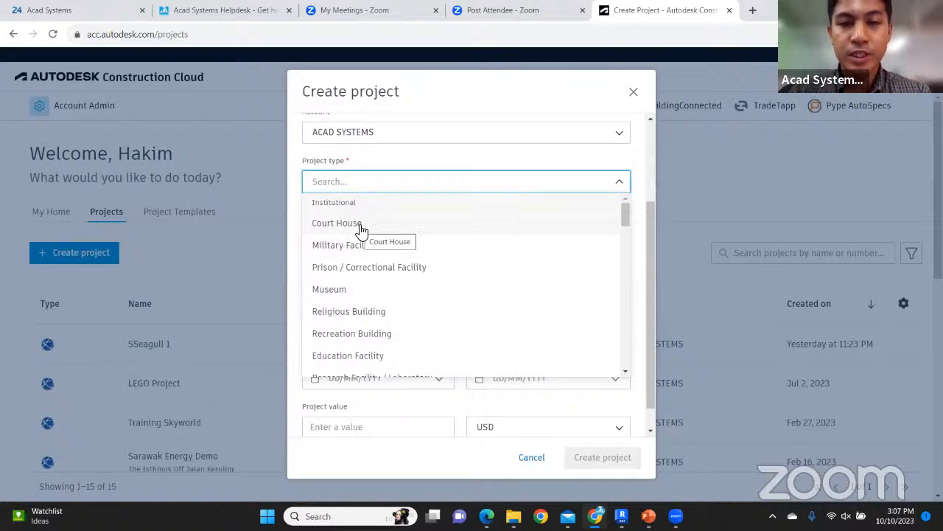
{"action": "left_click", "coordinate": [359, 227]}
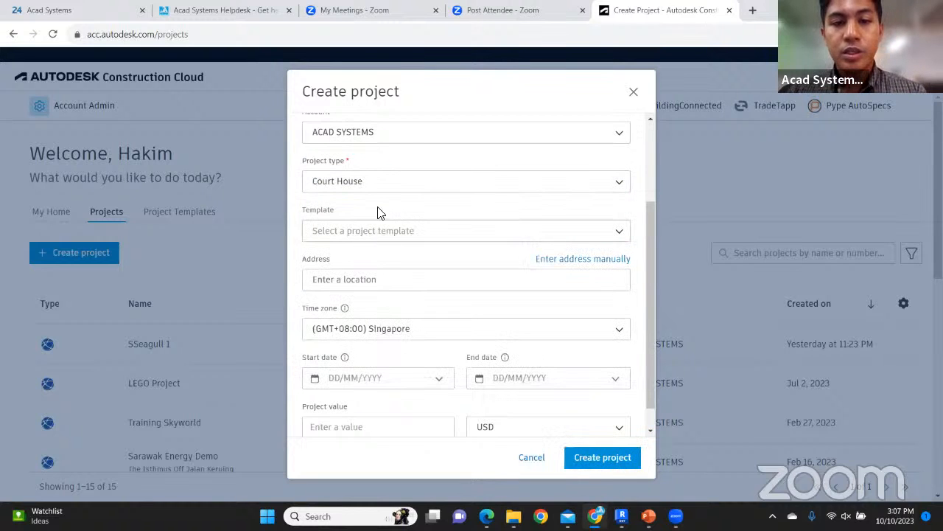
{"action": "scroll", "coordinate": [600, 232], "scroll_direction": "down", "scroll_amount": 1}
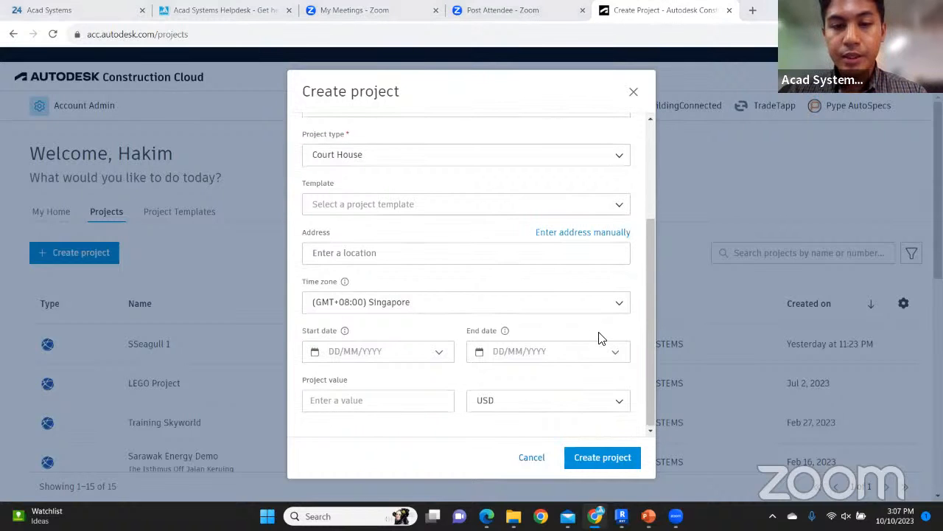
Create the project, then browse the product and project switchers on its Members page
{"action": "left_click", "coordinate": [604, 461]}
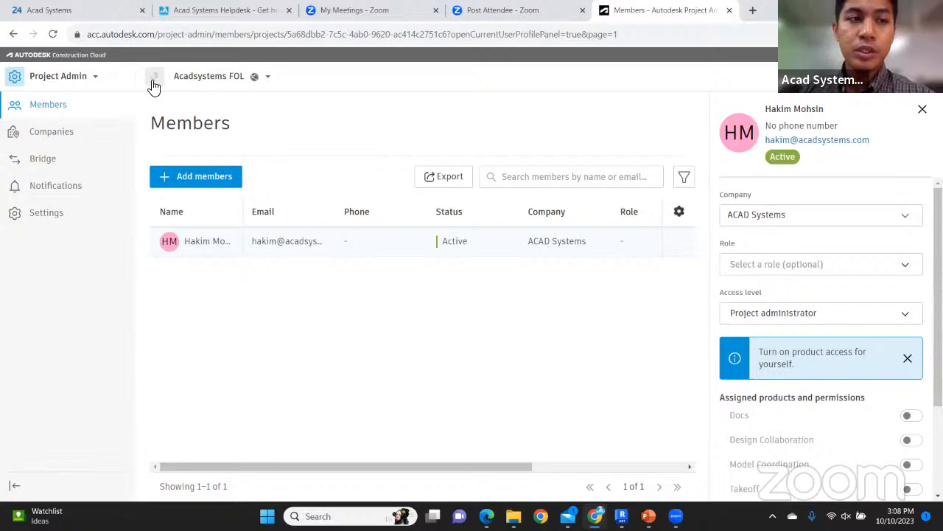
{"action": "left_click", "coordinate": [102, 80]}
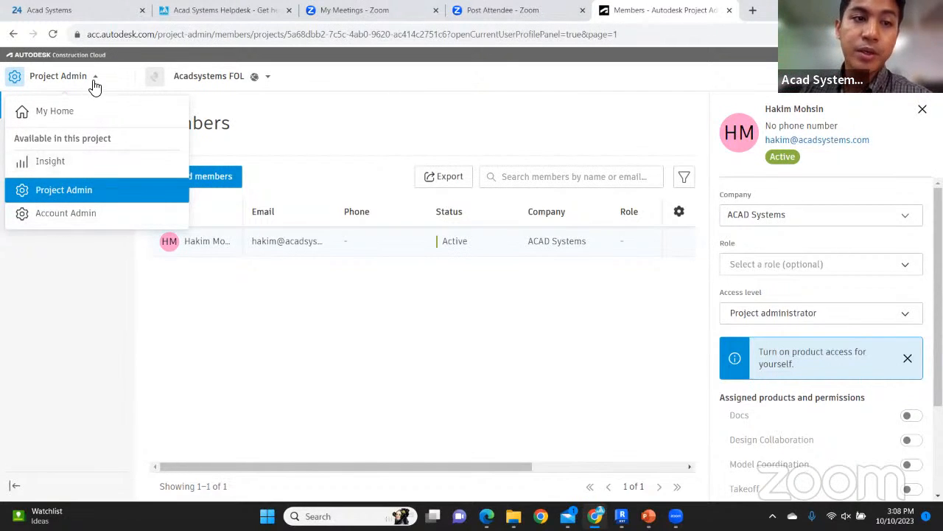
{"action": "left_click", "coordinate": [293, 84]}
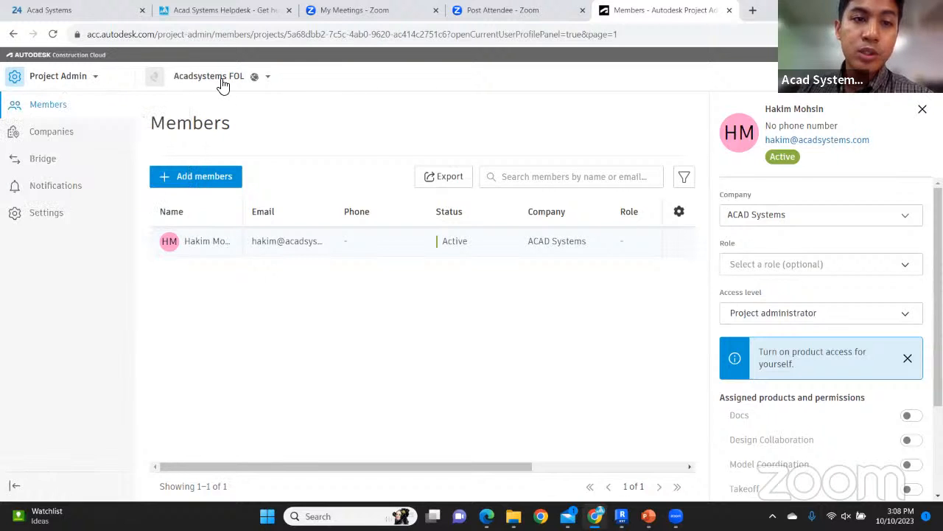
{"action": "left_click", "coordinate": [269, 81]}
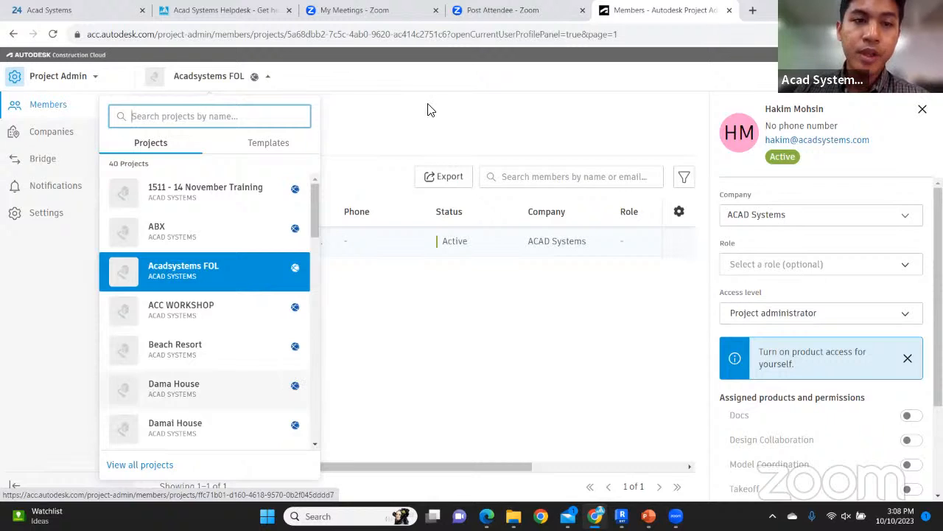
{"action": "left_click", "coordinate": [355, 114]}
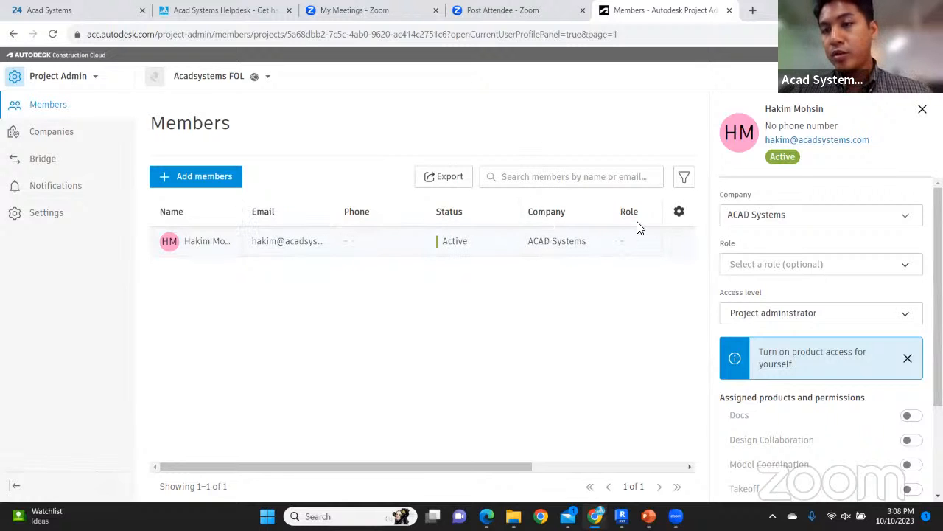
{"action": "scroll", "coordinate": [817, 263], "scroll_direction": "down", "scroll_amount": 2}
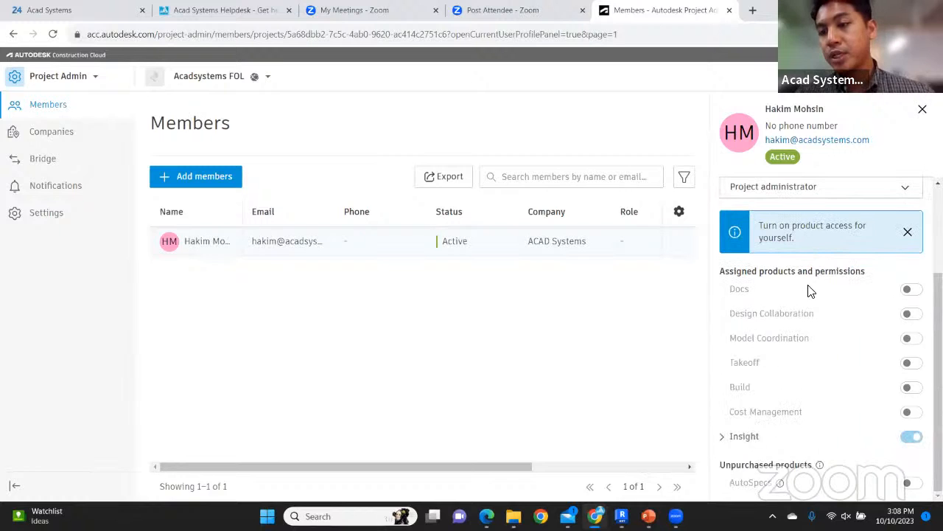
{"action": "scroll", "coordinate": [842, 280], "scroll_direction": "up", "scroll_amount": 1}
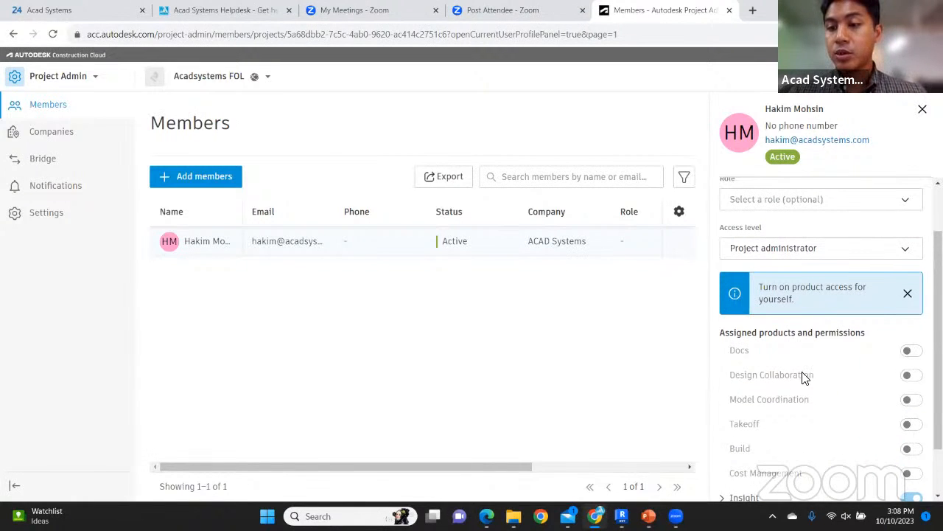
Turn on Docs, Design Collaboration and Model Coordination for the project administrator
{"action": "left_click", "coordinate": [911, 353]}
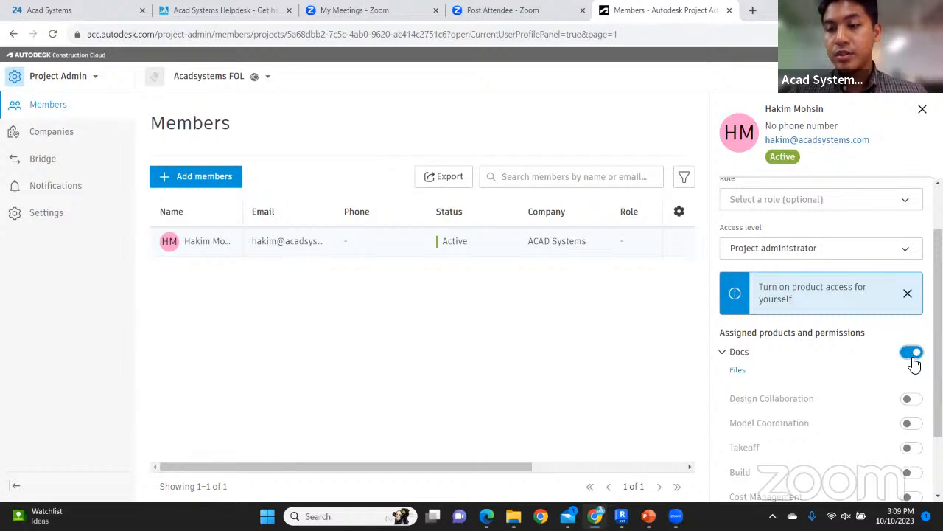
{"action": "left_click", "coordinate": [914, 400]}
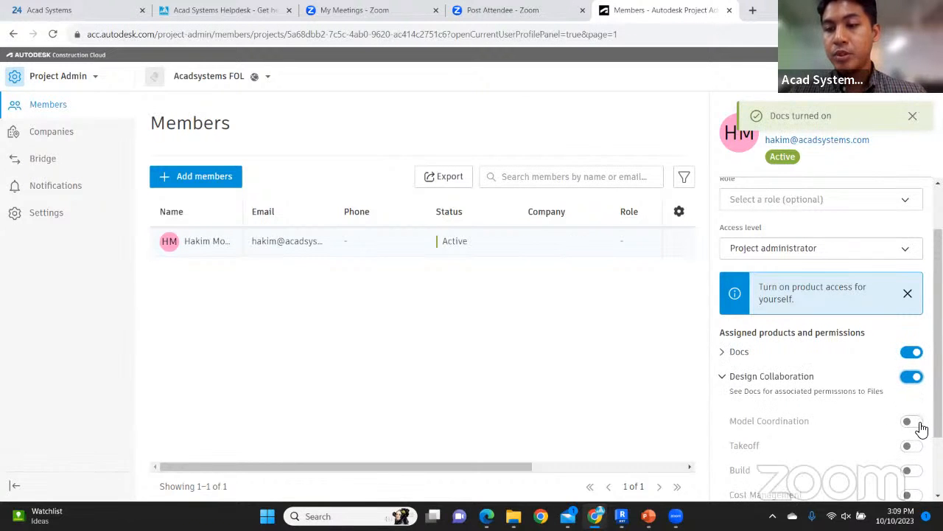
{"action": "left_click", "coordinate": [912, 420]}
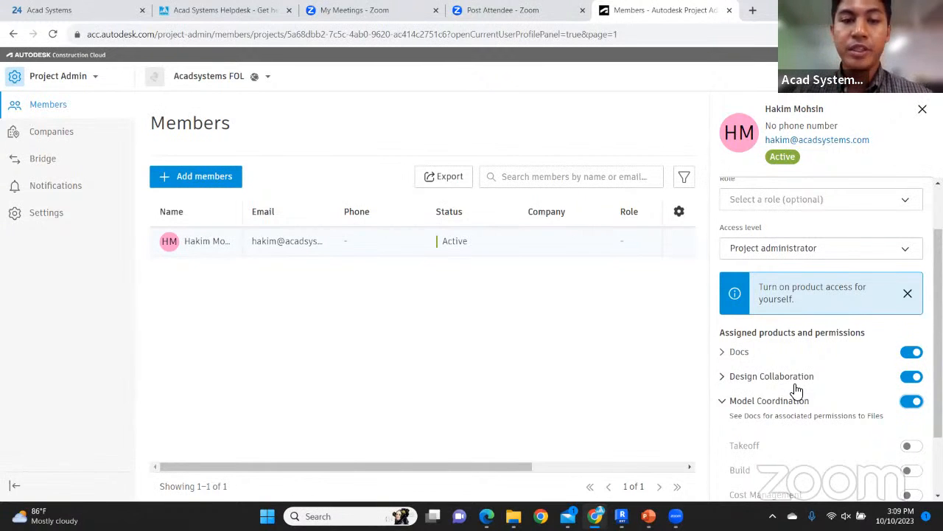
Start adding a member and pick their e-mail from the contact suggestions
{"action": "left_click", "coordinate": [188, 176]}
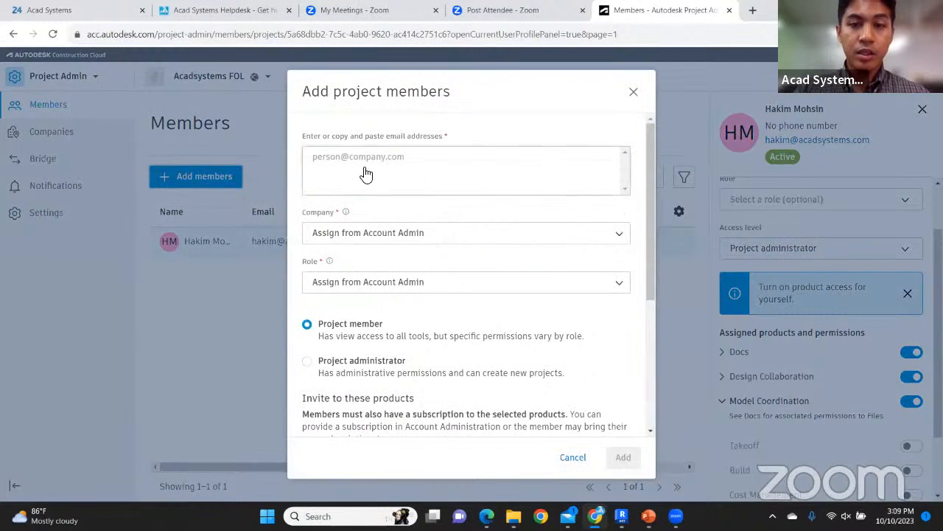
{"action": "left_click", "coordinate": [365, 174]}
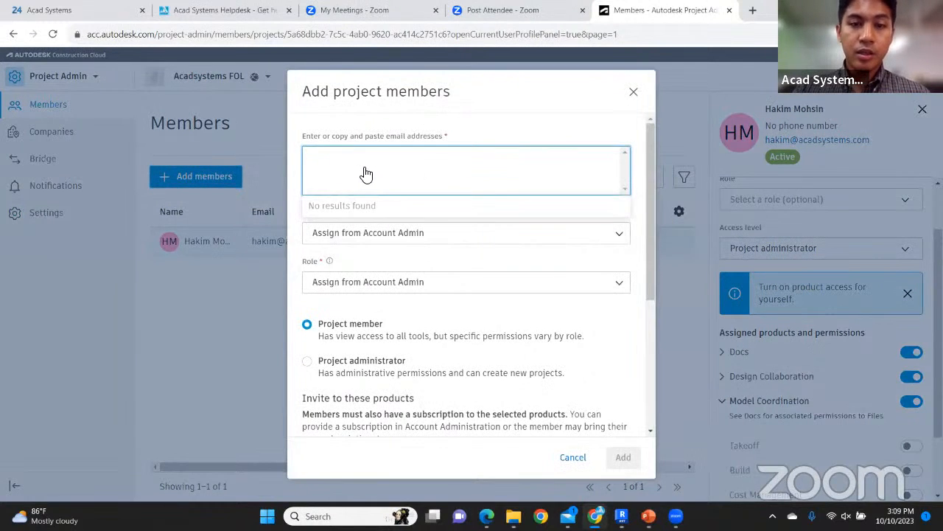
{"action": "type", "text": "jun"}
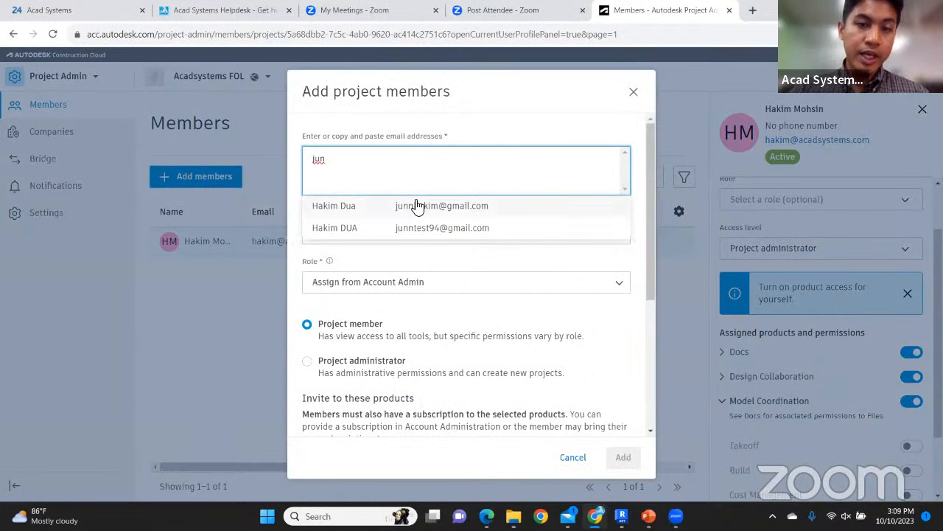
{"action": "left_click", "coordinate": [418, 206]}
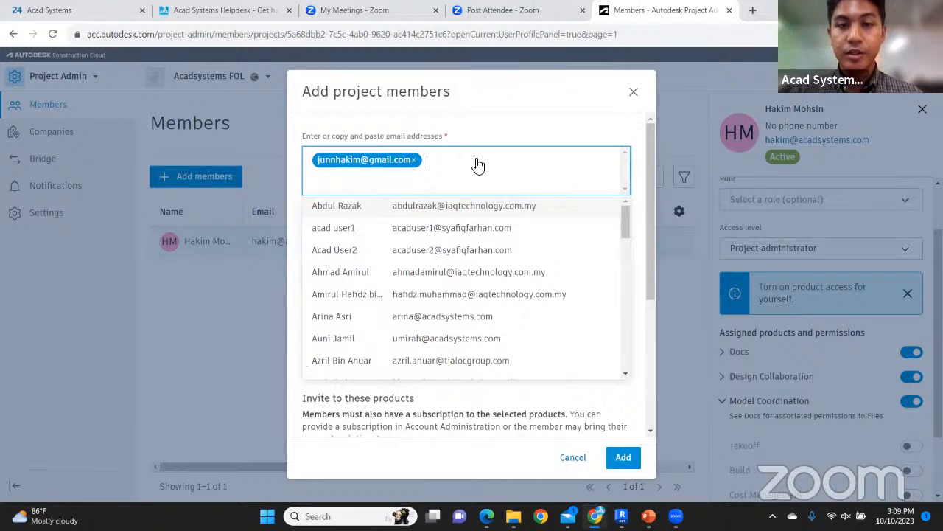
{"action": "left_click", "coordinate": [493, 138]}
{"action": "scroll", "coordinate": [551, 199], "scroll_direction": "down", "scroll_amount": 1}
{"action": "scroll", "coordinate": [552, 199], "scroll_direction": "down", "scroll_amount": 2}
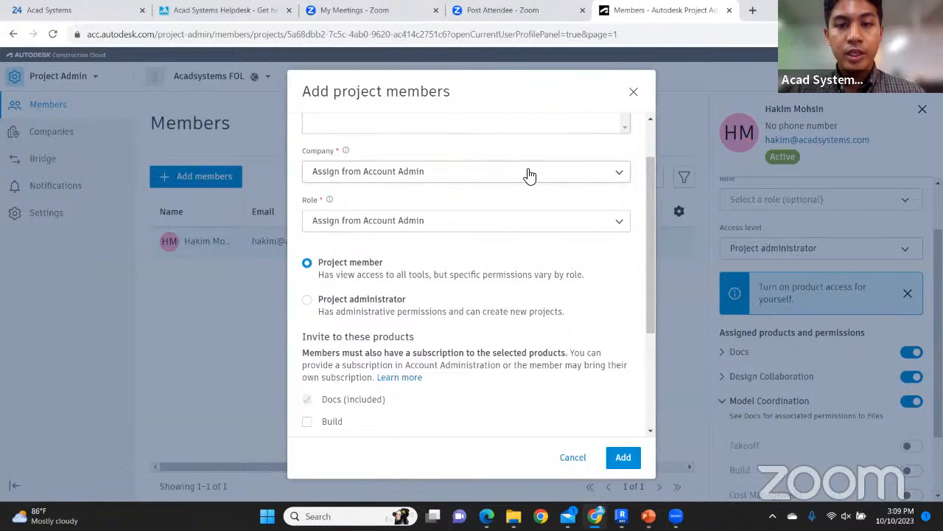
Assign the new member to company BW Water with the Architect role
{"action": "left_click", "coordinate": [527, 174]}
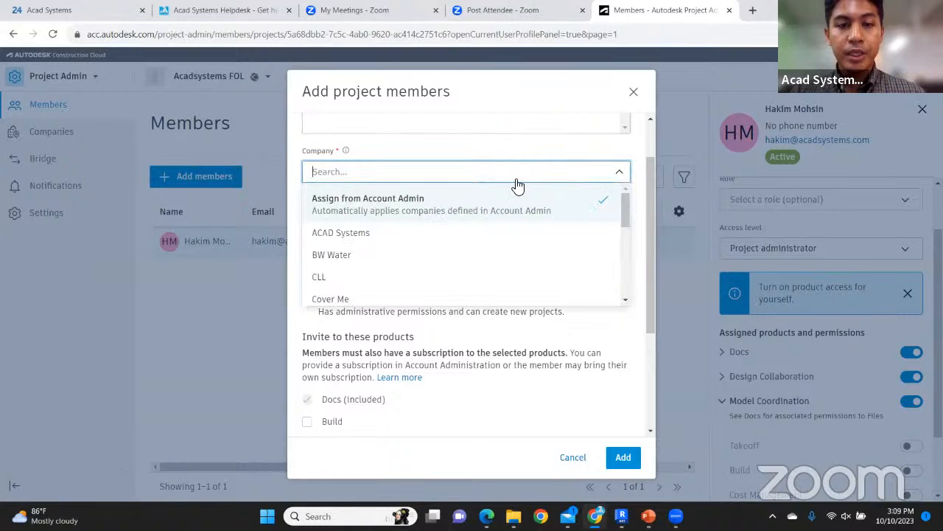
{"action": "left_click", "coordinate": [424, 252]}
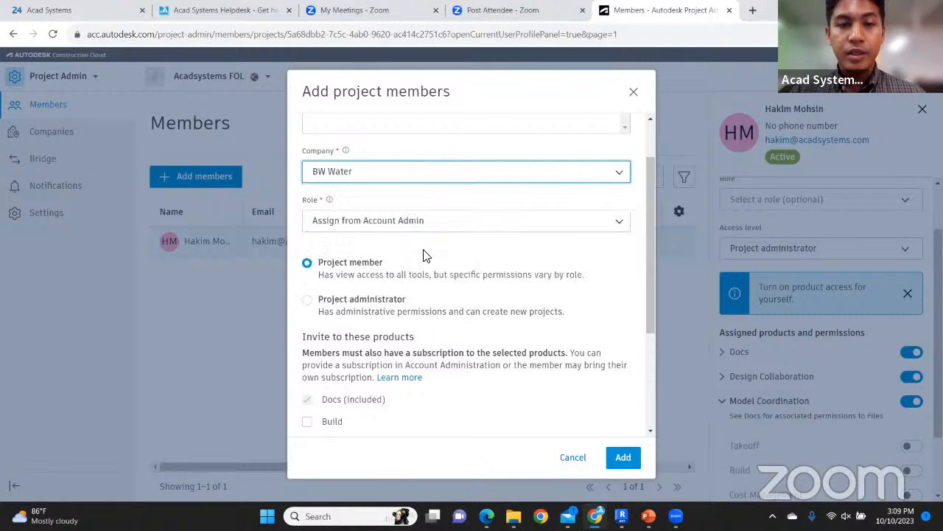
{"action": "left_click", "coordinate": [462, 218]}
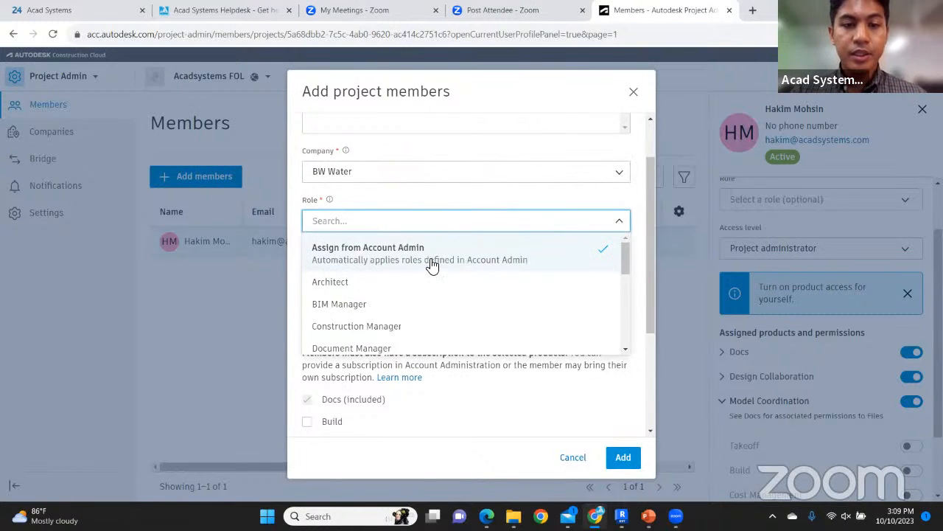
{"action": "left_click", "coordinate": [417, 281]}
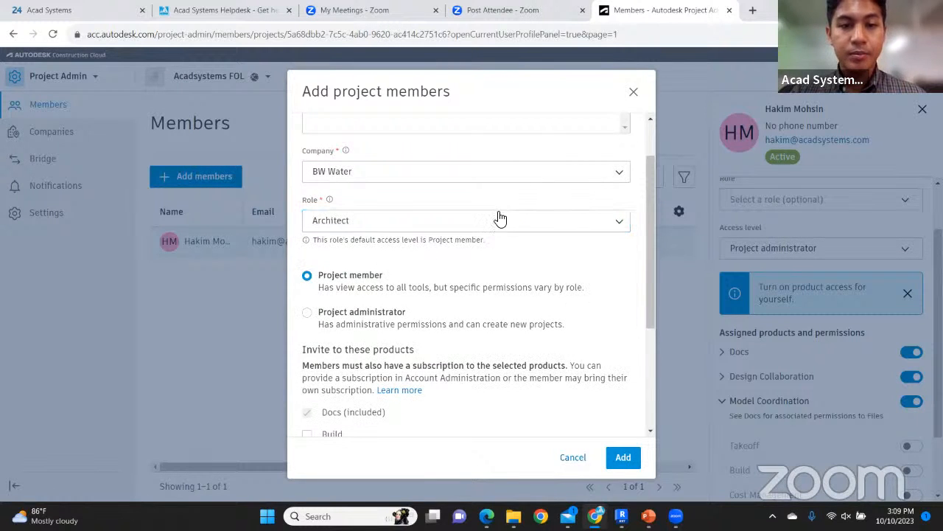
{"action": "scroll", "coordinate": [480, 206], "scroll_direction": "down", "scroll_amount": 2}
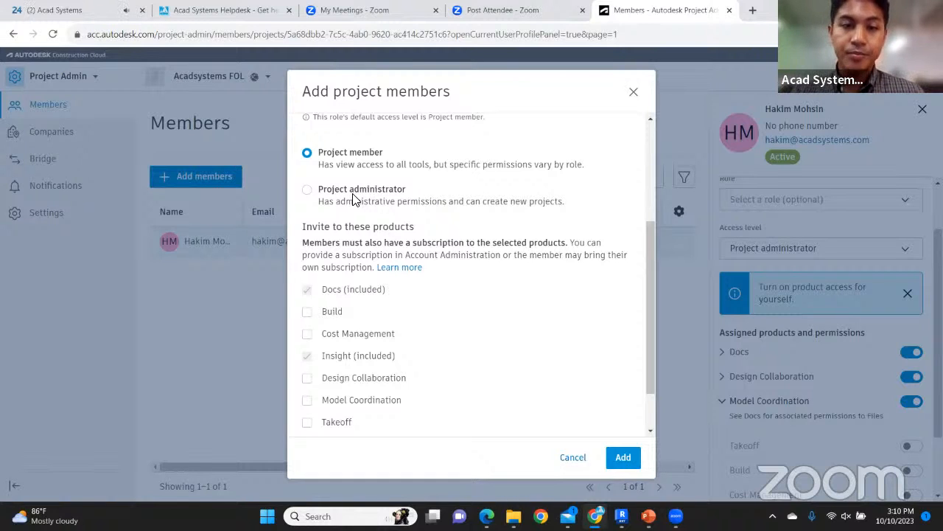
Include Design Collaboration and Model Coordination in the invitation and submit it
{"action": "scroll", "coordinate": [353, 199], "scroll_direction": "down", "scroll_amount": 1}
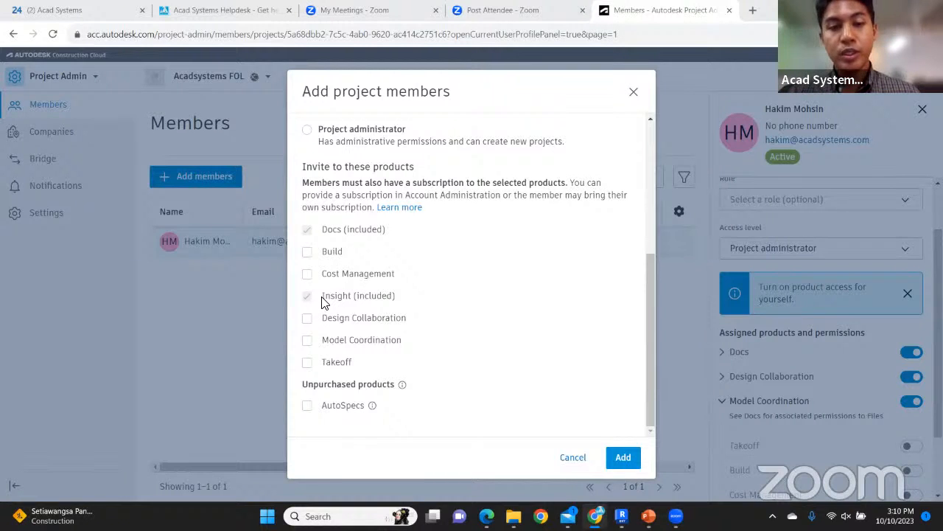
{"action": "left_click", "coordinate": [314, 321]}
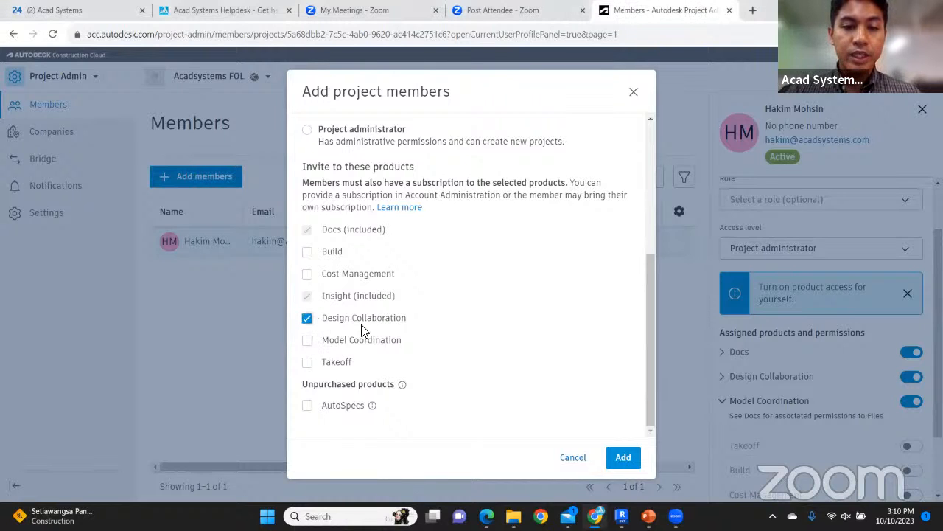
{"action": "left_click", "coordinate": [315, 343]}
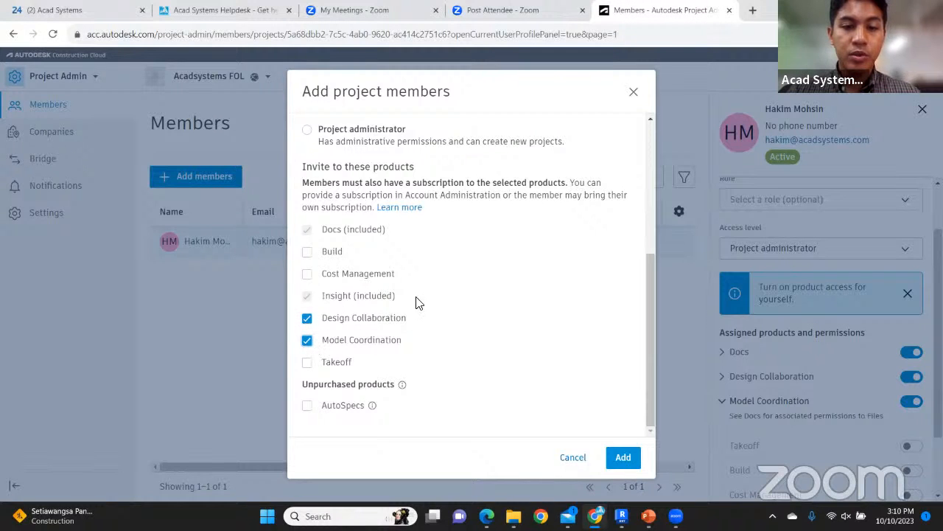
{"action": "left_click", "coordinate": [624, 458]}
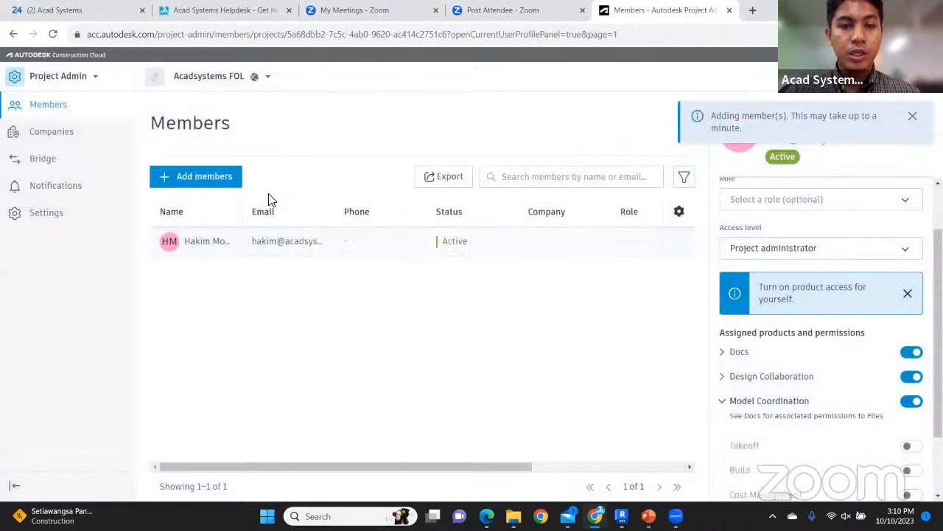
Reload the Members list to confirm the new BW Water Architect is Active with product access
{"action": "left_click", "coordinate": [54, 34]}
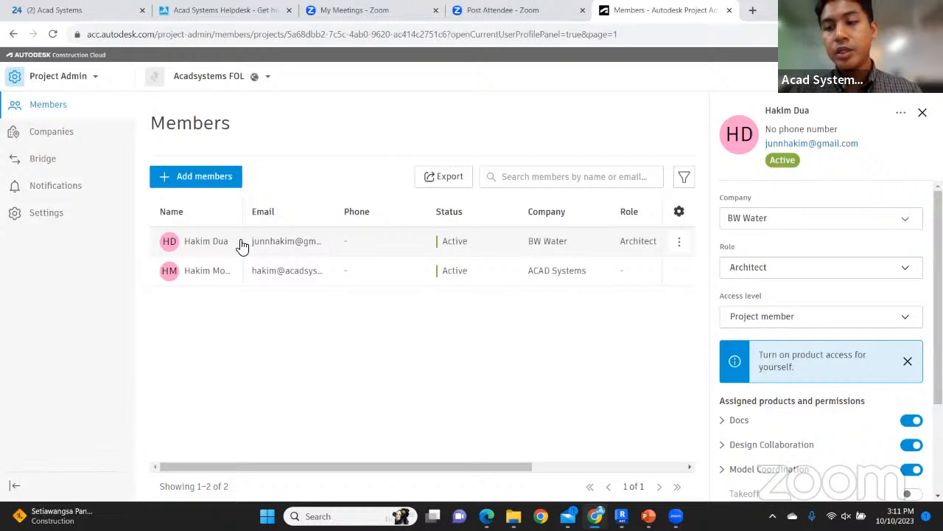
{"action": "scroll", "coordinate": [774, 258], "scroll_direction": "down", "scroll_amount": 2}
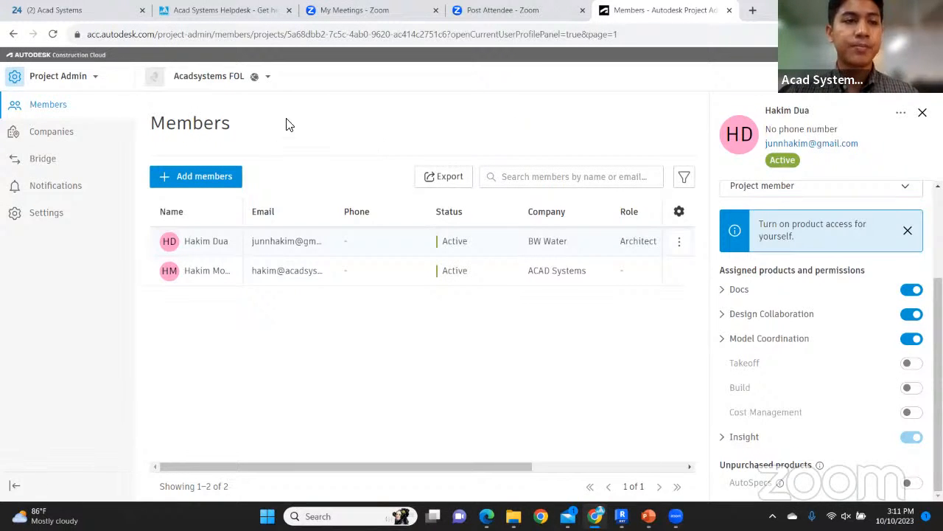
{"action": "left_click", "coordinate": [92, 79]}
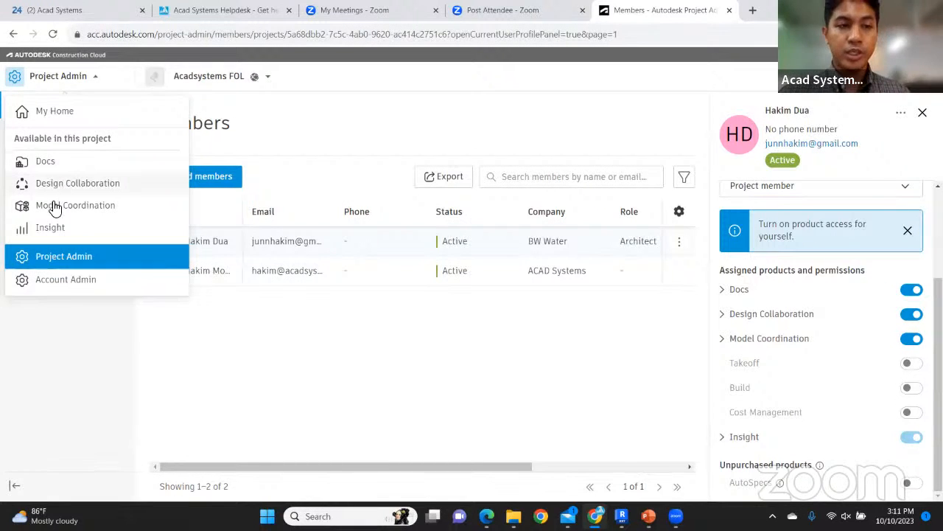
Switch to Docs and open the Acadsystems FOL project's Files page
{"action": "left_click", "coordinate": [66, 163]}
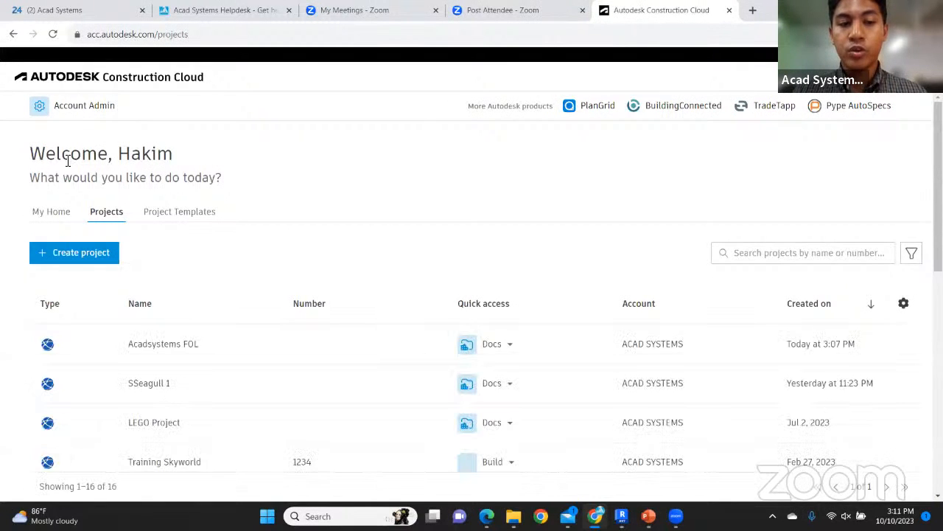
{"action": "left_click", "coordinate": [163, 343]}
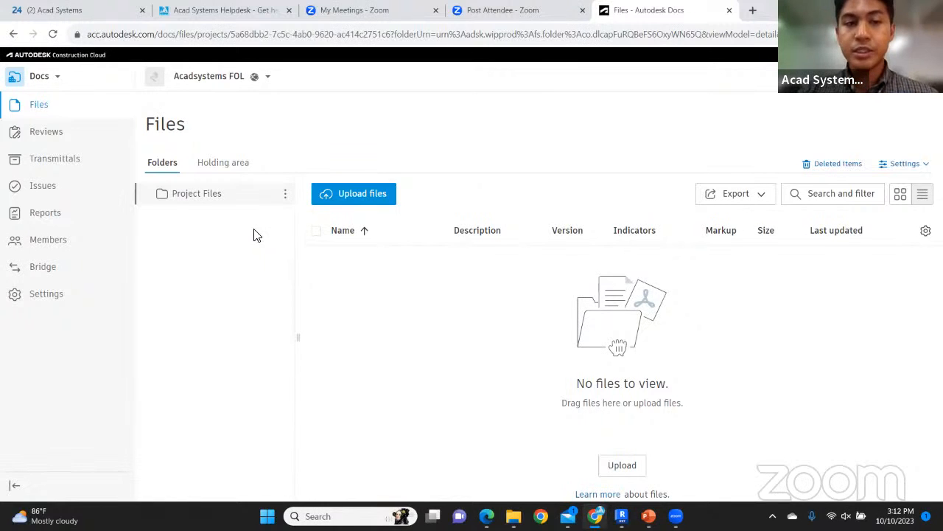
Add a subfolder named Project Files.1 under Project Files and open it
{"action": "left_click", "coordinate": [285, 196]}
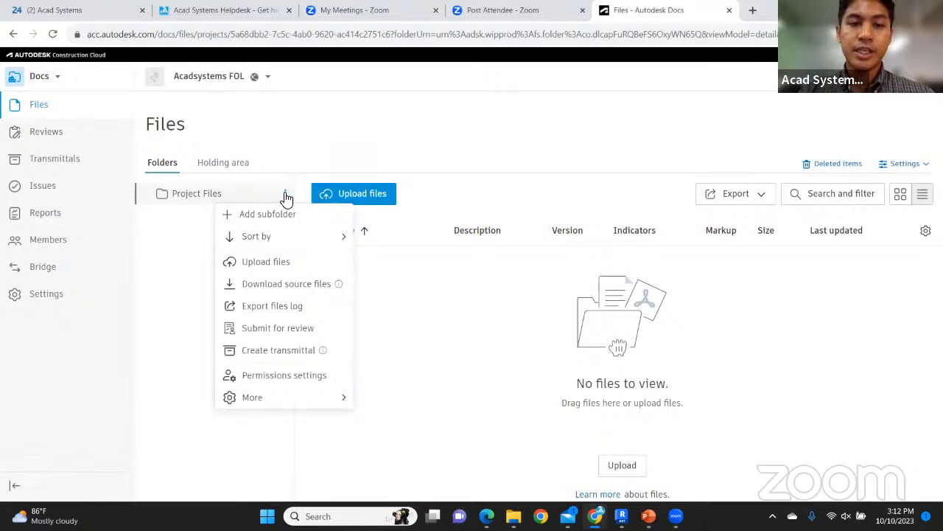
{"action": "left_click", "coordinate": [286, 215]}
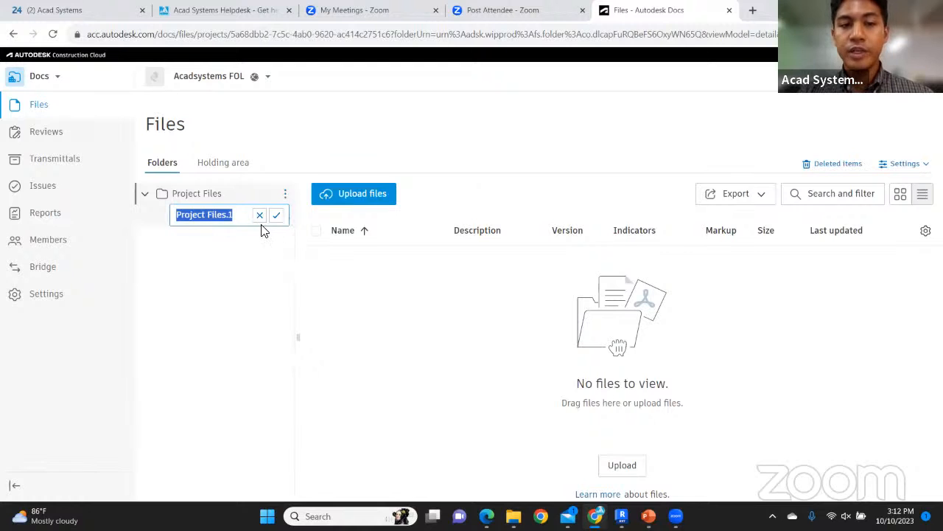
{"action": "left_click", "coordinate": [278, 215]}
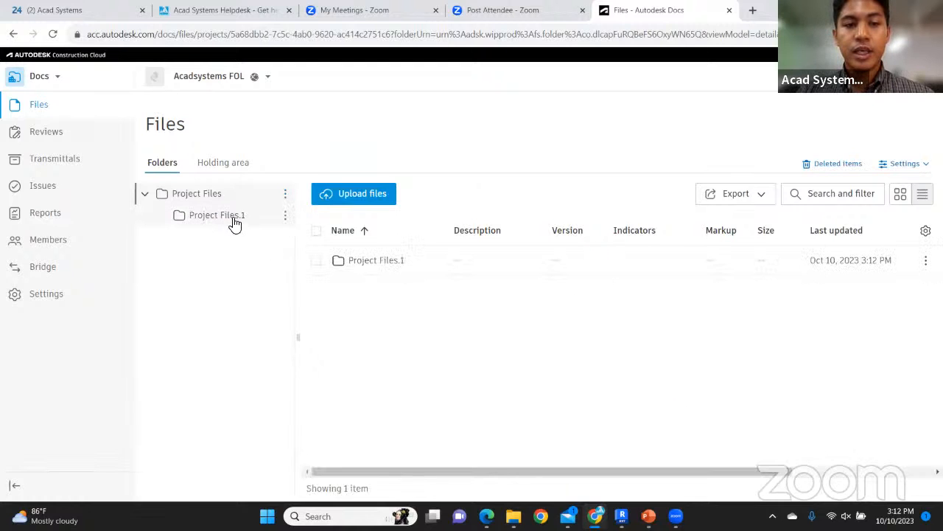
{"action": "left_click", "coordinate": [233, 222]}
Bring up the Project Files.1 options menu, dismissing it twice before reopening it
{"action": "left_click", "coordinate": [285, 217]}
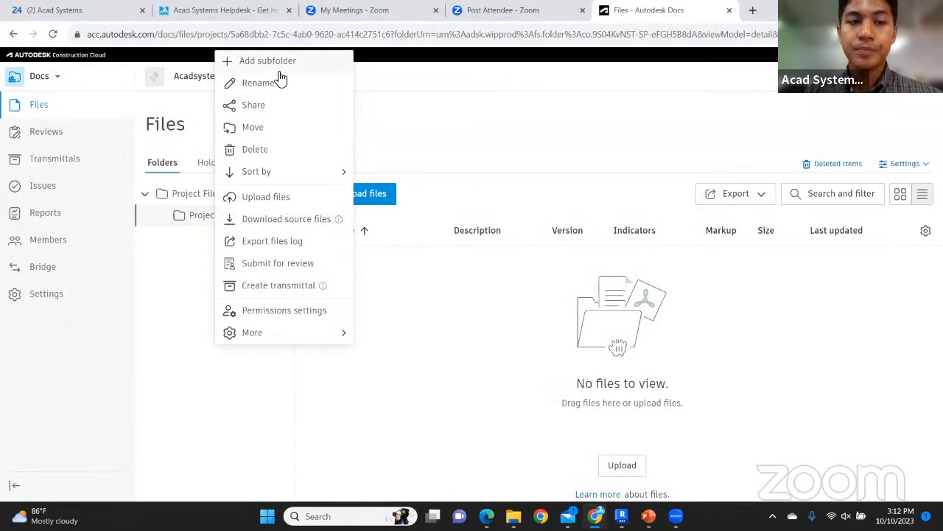
{"action": "left_click", "coordinate": [185, 308]}
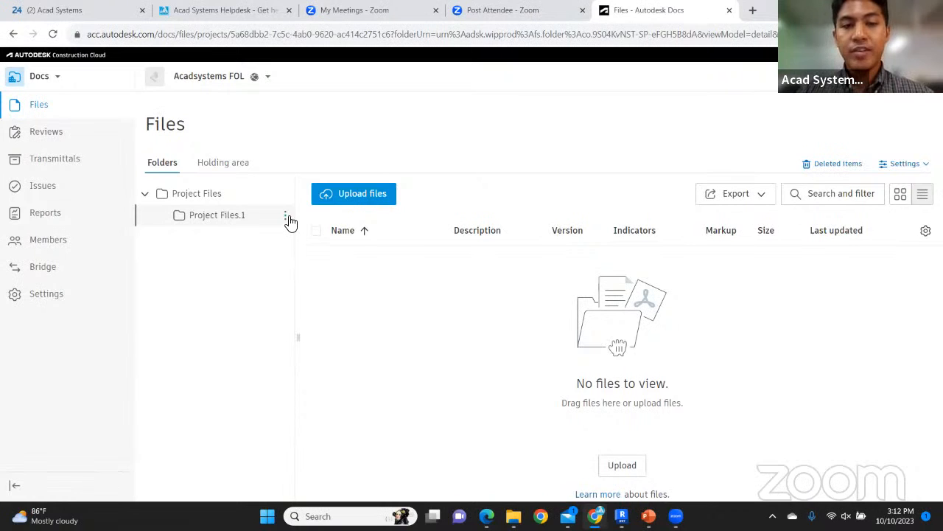
{"action": "left_click", "coordinate": [286, 215]}
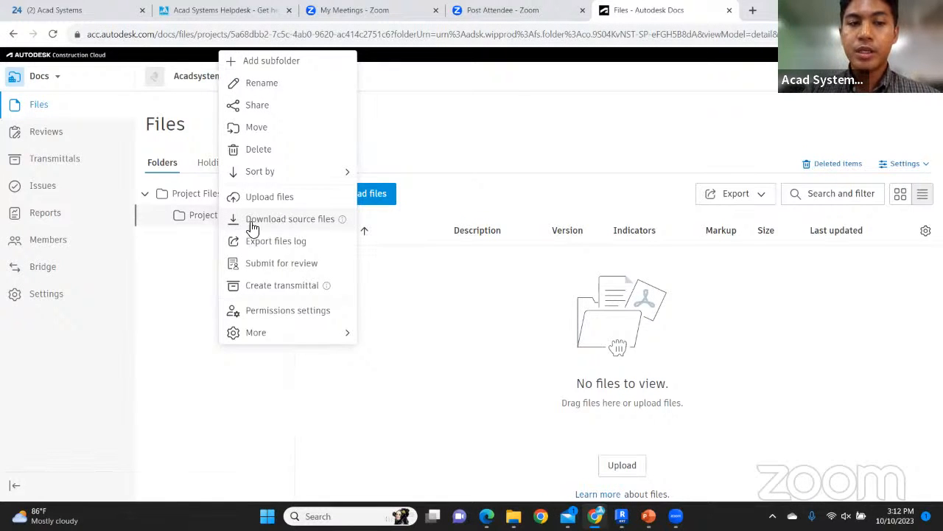
{"action": "left_click", "coordinate": [193, 255]}
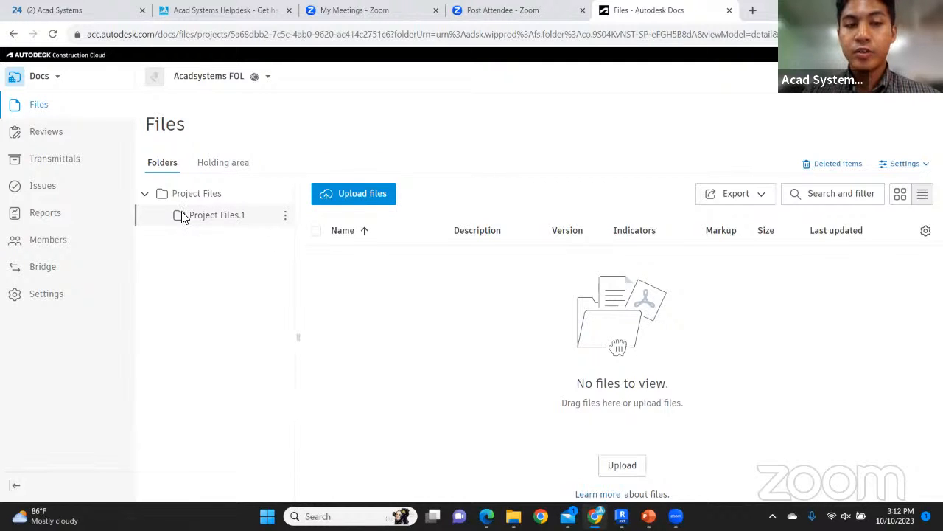
{"action": "left_click", "coordinate": [286, 215]}
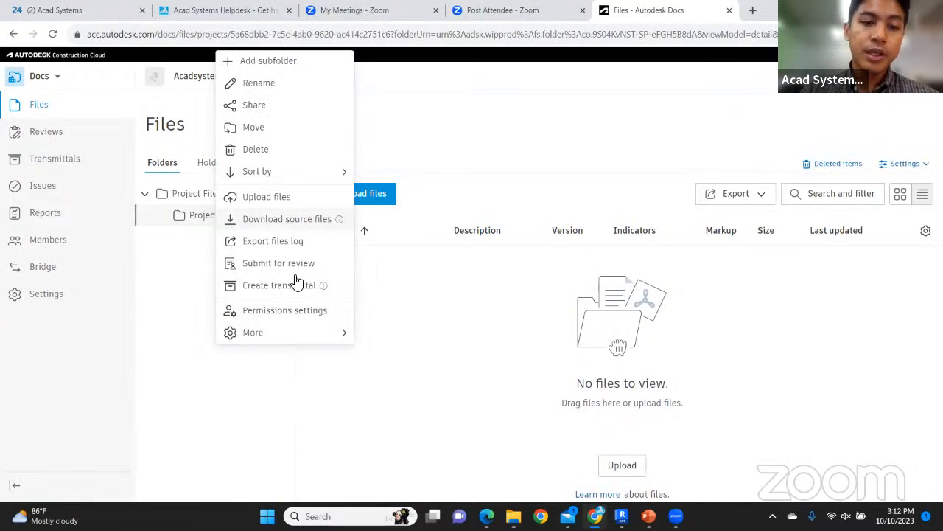
In Project Files.1 permission settings, search for and select the other project member to add
{"action": "left_click", "coordinate": [299, 313]}
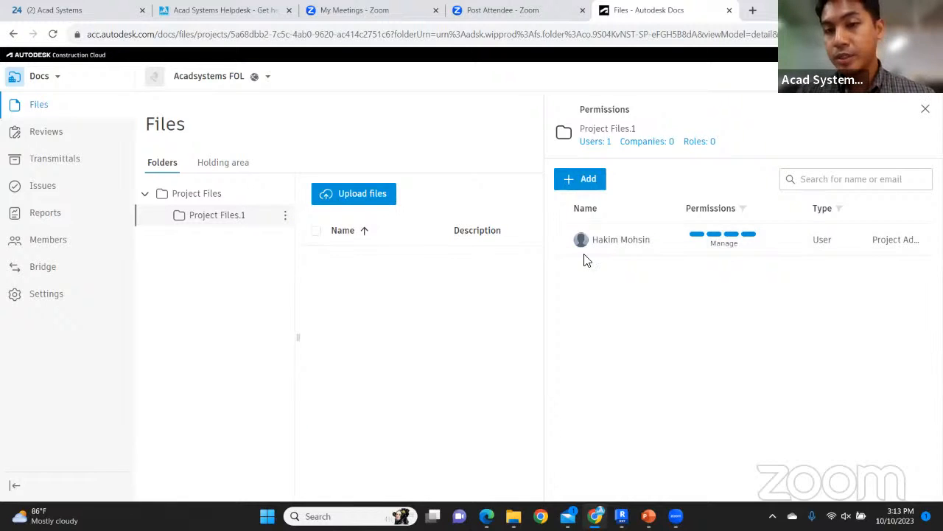
{"action": "left_click", "coordinate": [579, 179]}
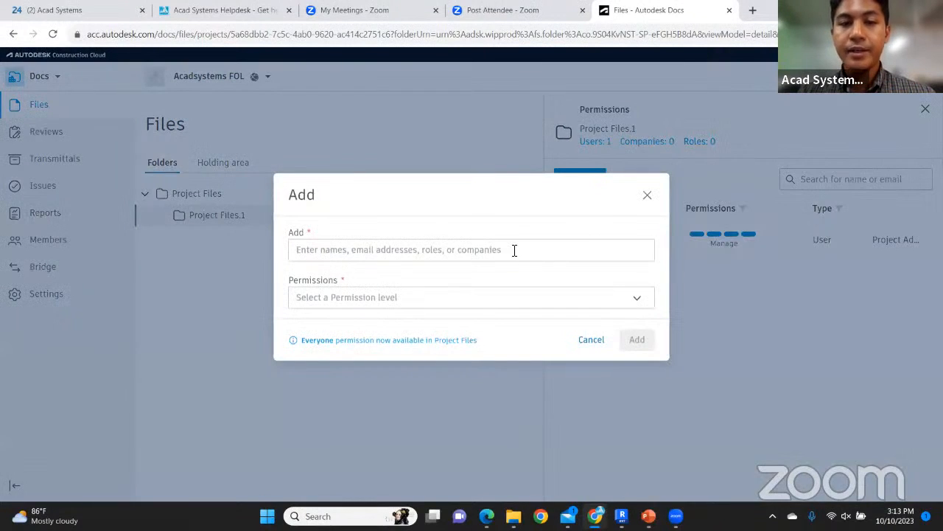
{"action": "left_click", "coordinate": [508, 259]}
{"action": "type", "text": "junn"}
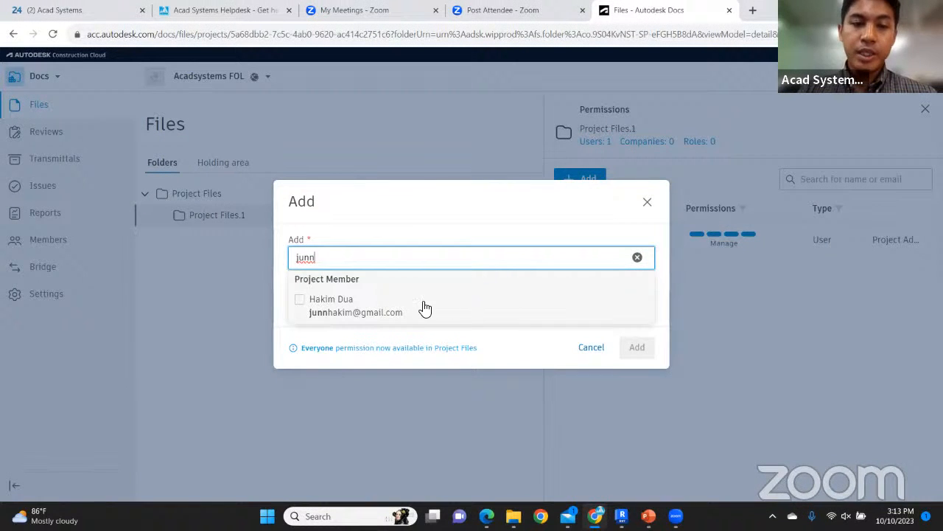
{"action": "left_click", "coordinate": [306, 304]}
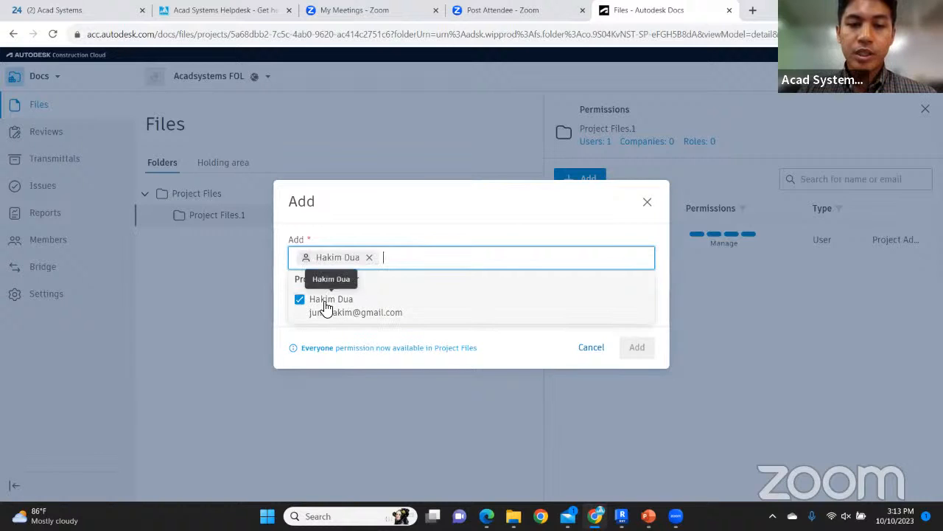
{"action": "left_click", "coordinate": [561, 233]}
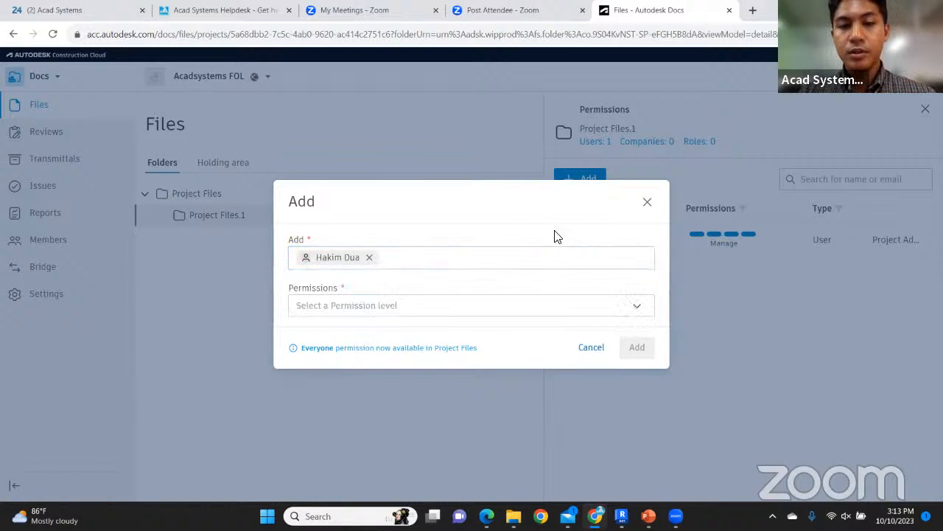
Set the member's permission level to Manage and add them to the folder
{"action": "left_click", "coordinate": [381, 307]}
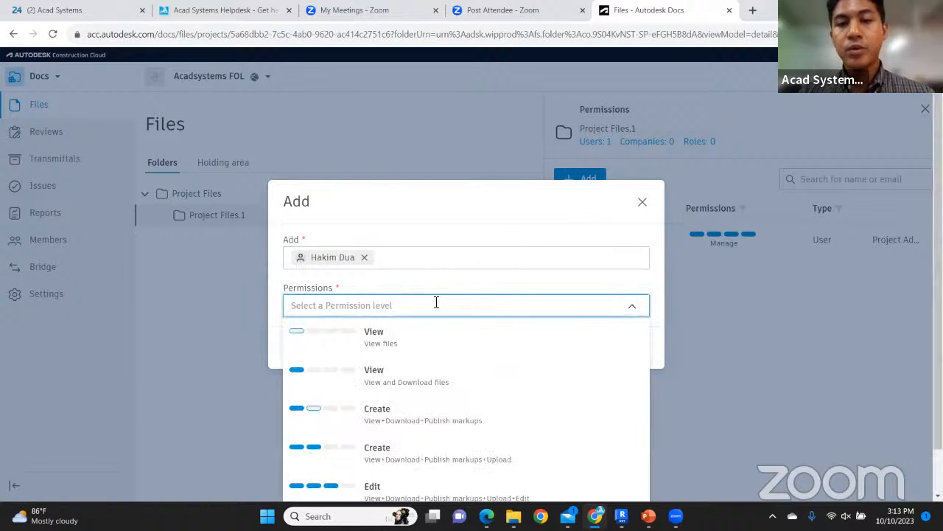
{"action": "left_click", "coordinate": [509, 199]}
{"action": "left_click", "coordinate": [476, 304]}
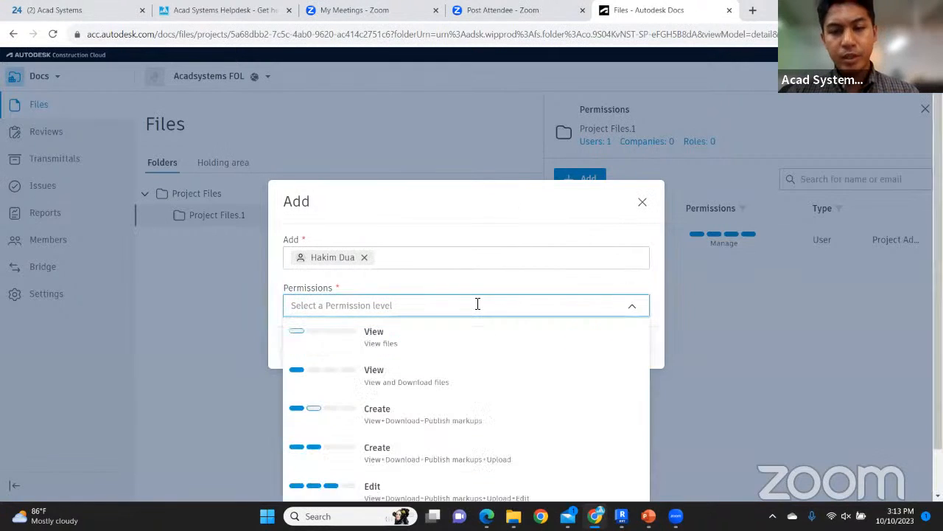
{"action": "scroll", "coordinate": [474, 356], "scroll_direction": "down", "scroll_amount": 1}
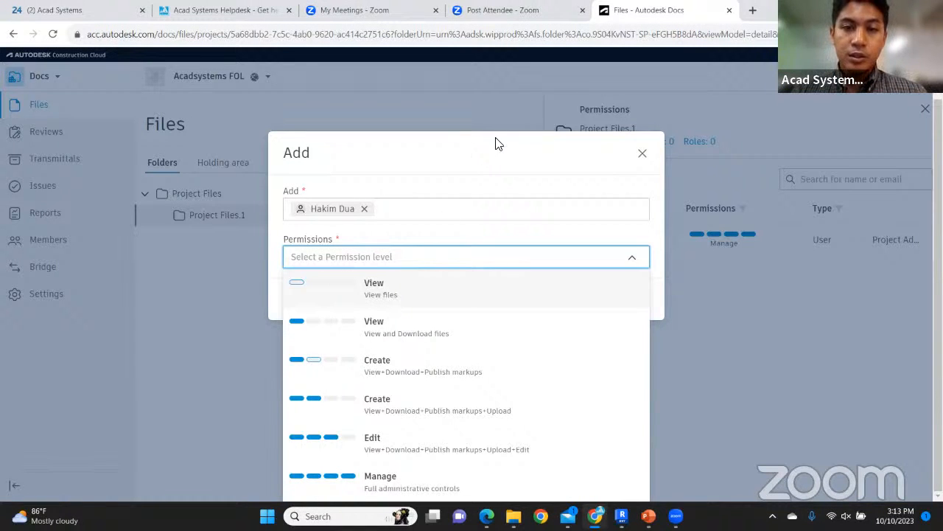
{"action": "left_click", "coordinate": [520, 101]}
{"action": "left_click", "coordinate": [452, 308]}
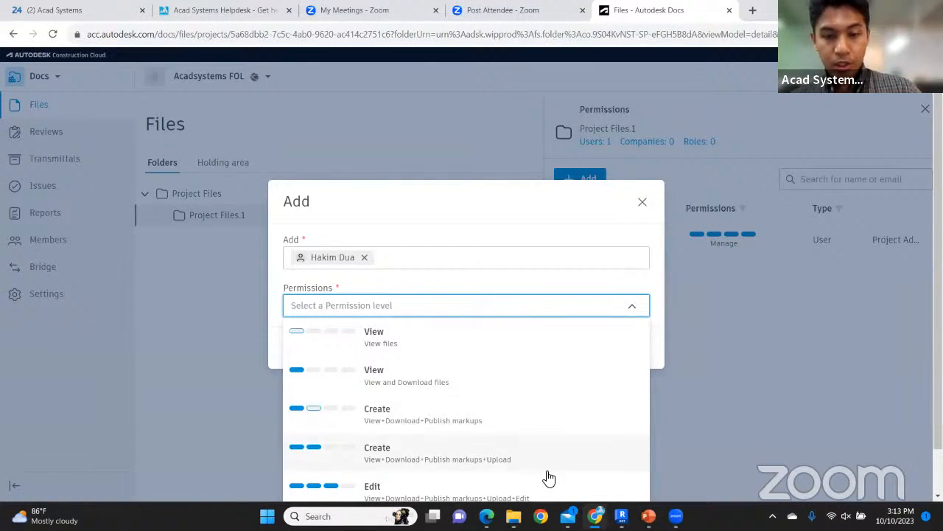
{"action": "scroll", "coordinate": [544, 476], "scroll_direction": "down", "scroll_amount": 1}
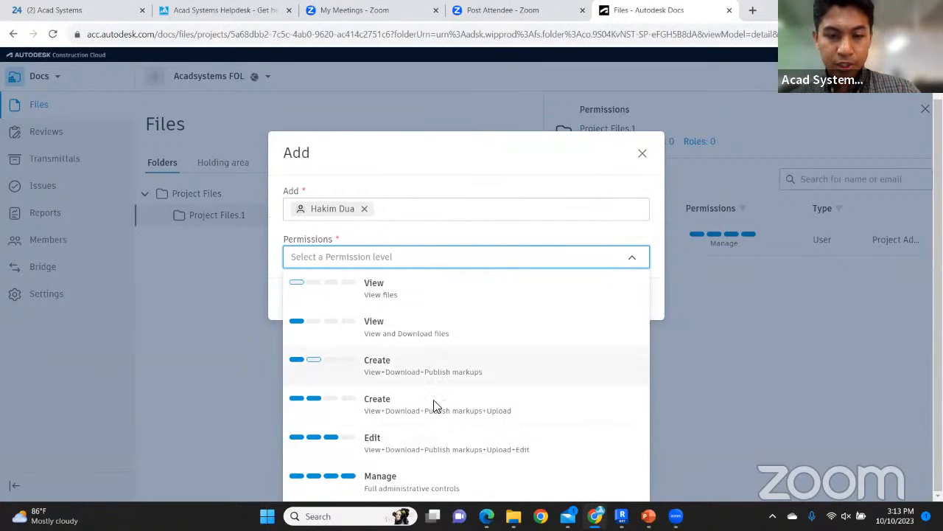
{"action": "left_click", "coordinate": [330, 479]}
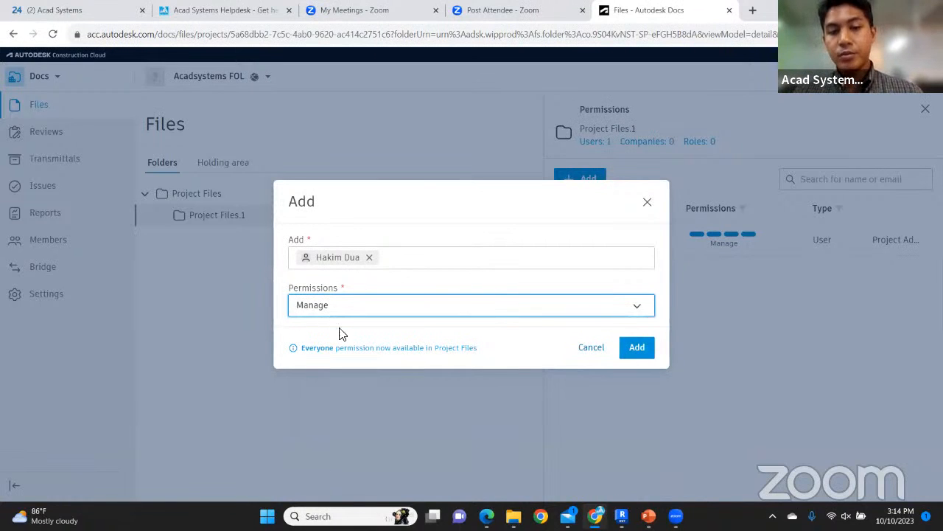
{"action": "left_click", "coordinate": [636, 348]}
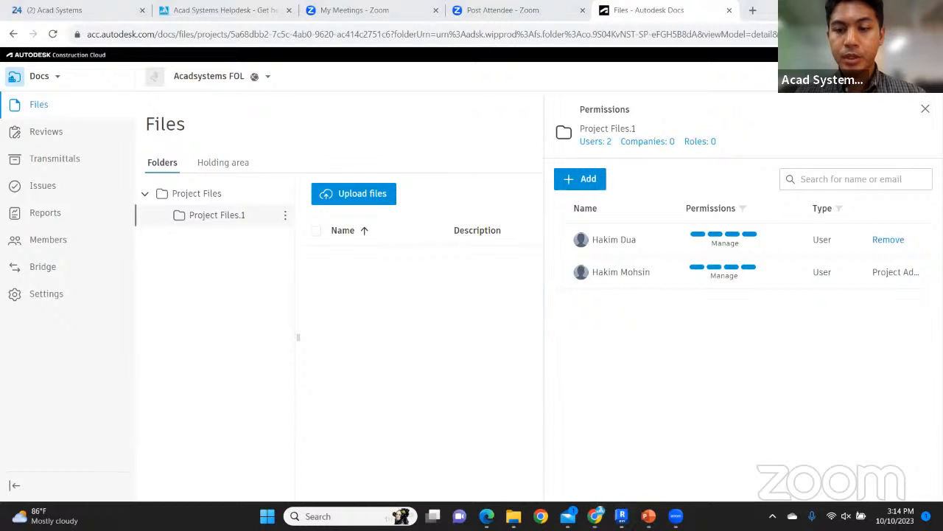
{"action": "mouse_move", "coordinate": [623, 515]}
{"action": "left_click", "coordinate": [620, 449]}
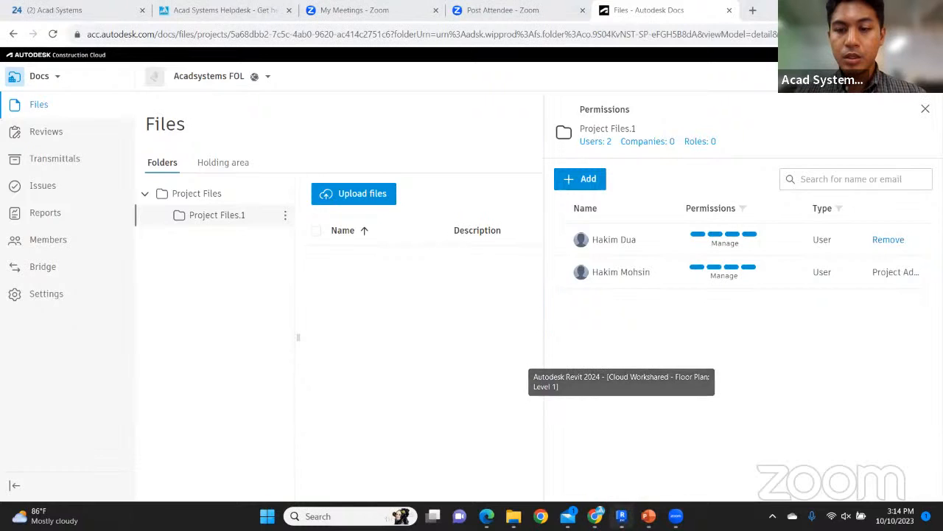
{"action": "left_click", "coordinate": [514, 516]}
{"action": "double_click", "coordinate": [294, 132]}
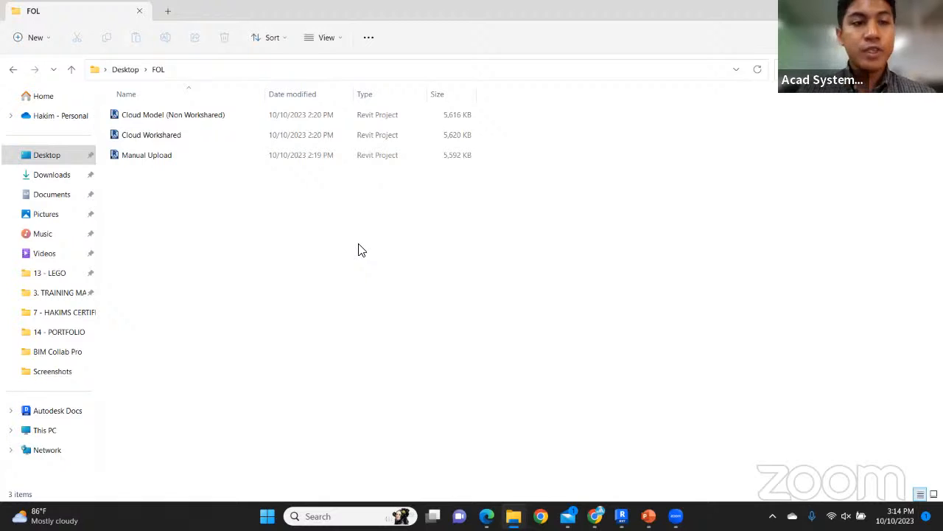
{"action": "left_click", "coordinate": [185, 170]}
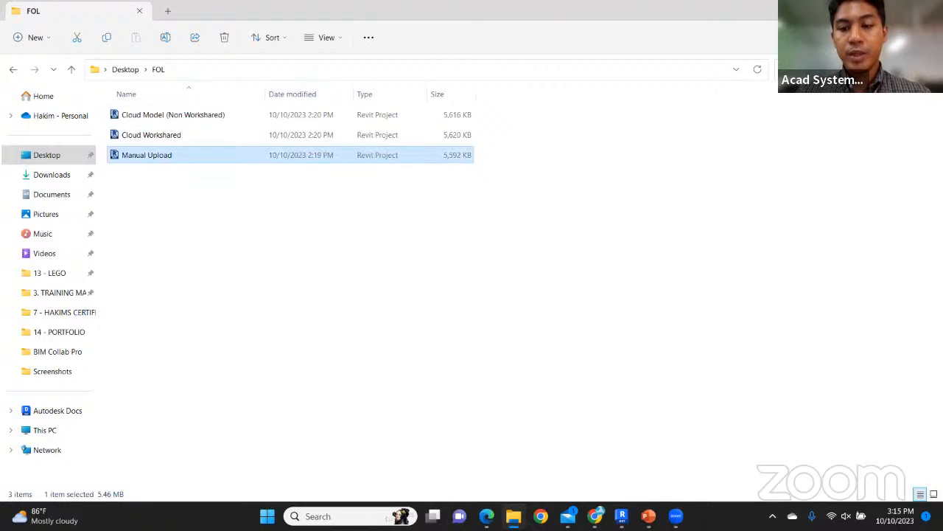
{"action": "mouse_move", "coordinate": [622, 516]}
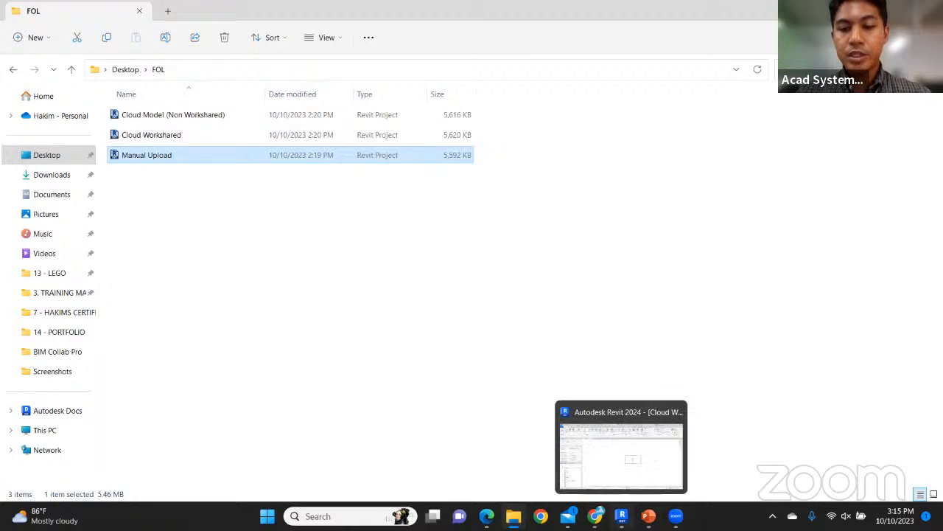
{"action": "left_click", "coordinate": [595, 516]}
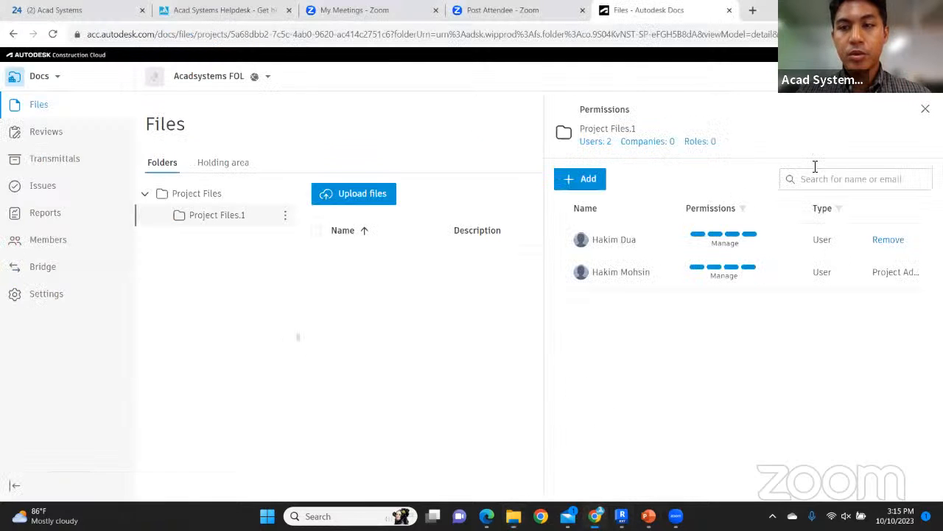
Close the permissions panel and drag Manual Upload.rvt from the FOL folder into Project Files.1
{"action": "left_click", "coordinate": [925, 109]}
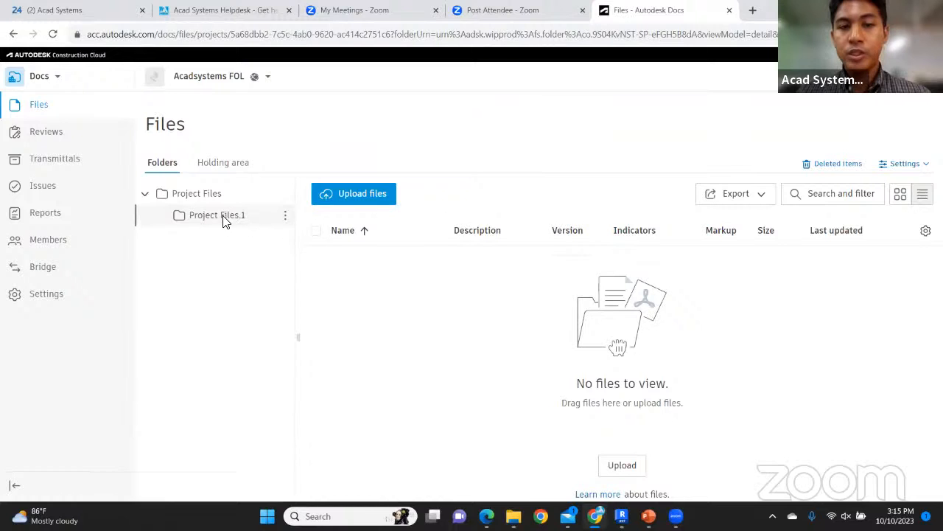
{"action": "left_click", "coordinate": [359, 195]}
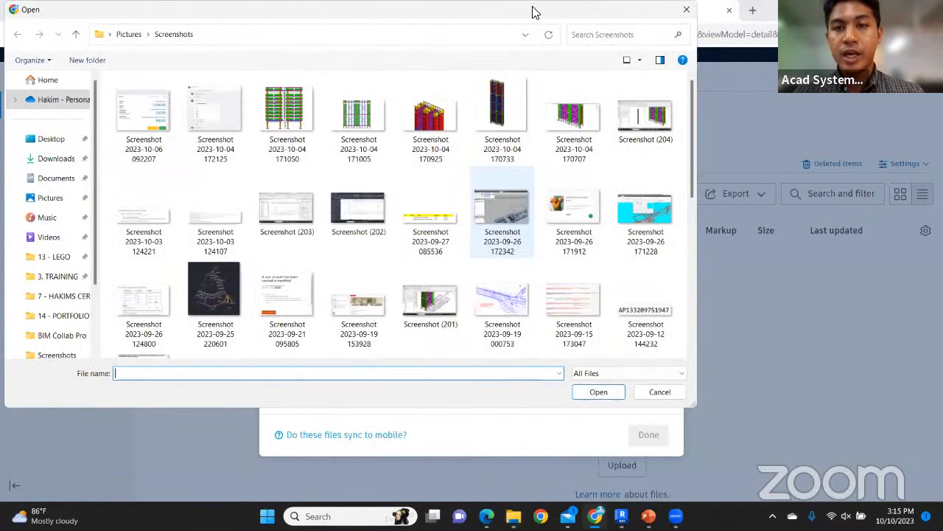
{"action": "double_click", "coordinate": [308, 130]}
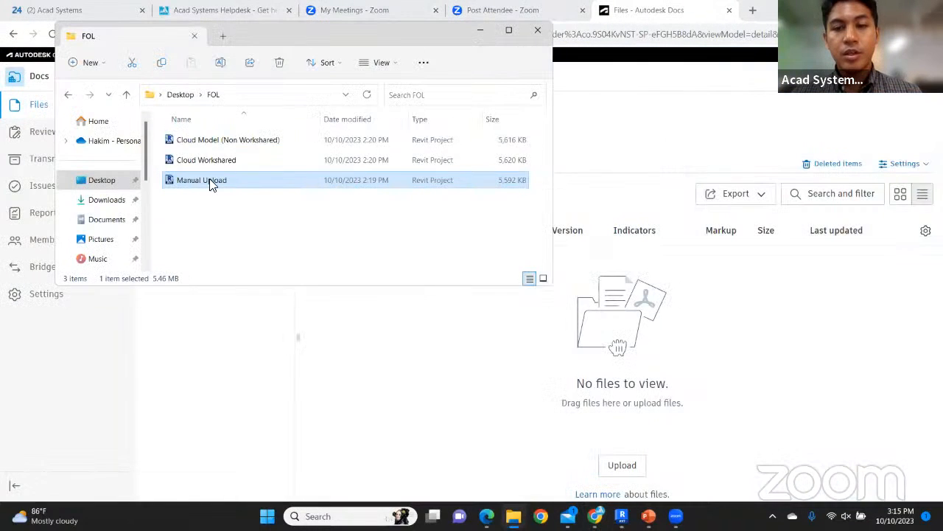
{"action": "left_click_drag", "start_coordinate": [210, 180], "coordinate": [580, 320]}
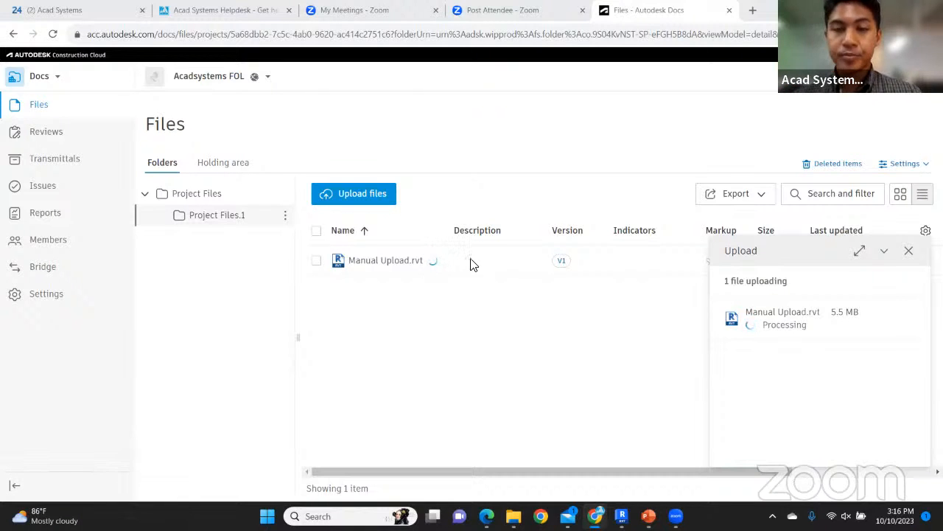
Switch to Revit, review the cloud project list, then exit Revit
{"action": "left_click", "coordinate": [623, 516]}
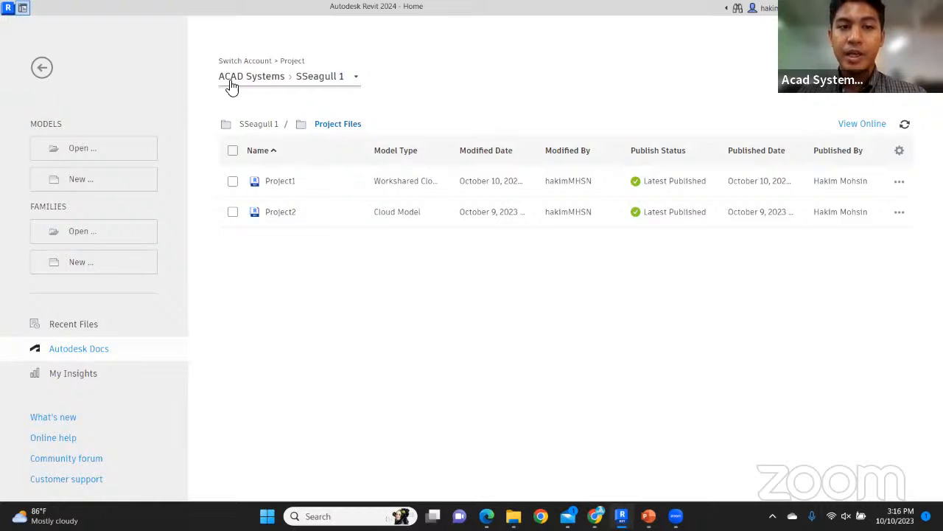
{"action": "left_click", "coordinate": [332, 83]}
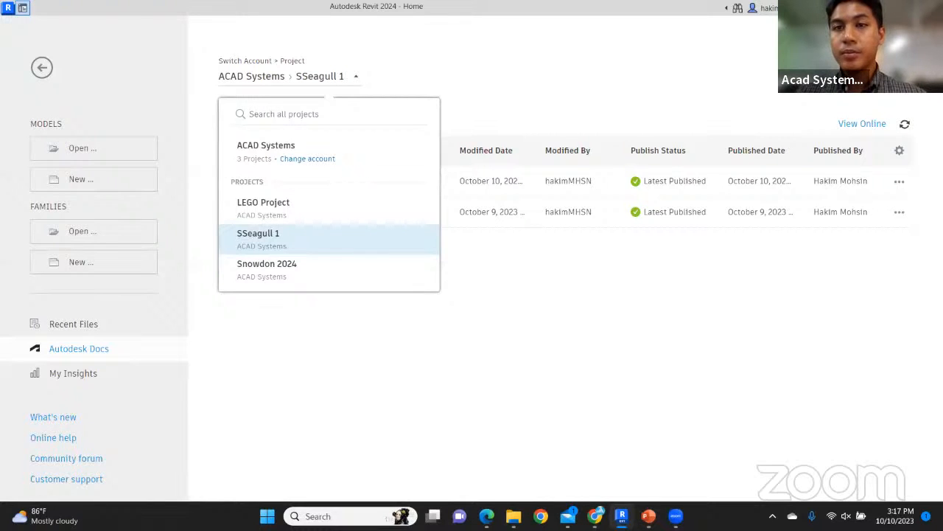
{"action": "left_click", "coordinate": [932, 8]}
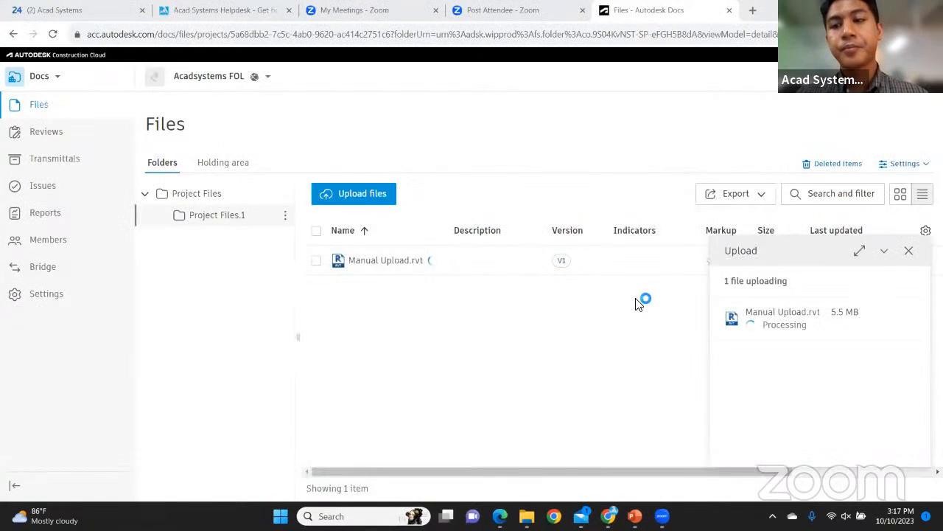
Relaunch Revit 2024 from the Recent list in Windows Search
{"action": "key", "text": "super+s"}
{"action": "type", "text": "re"}
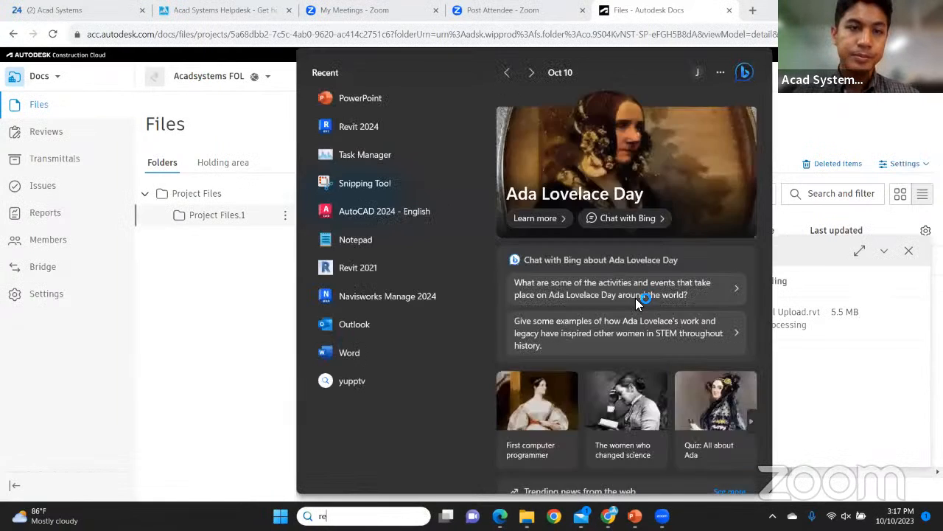
{"action": "key", "text": "Escape"}
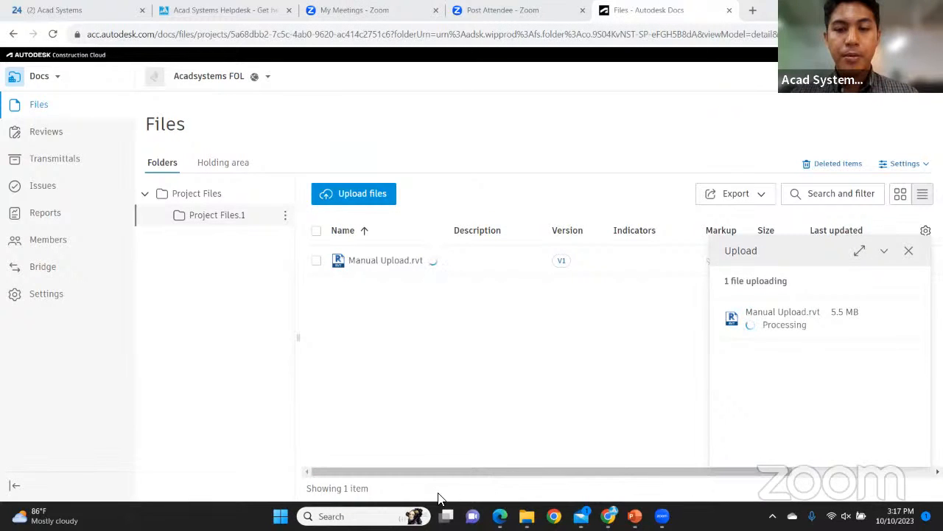
{"action": "left_click", "coordinate": [347, 516]}
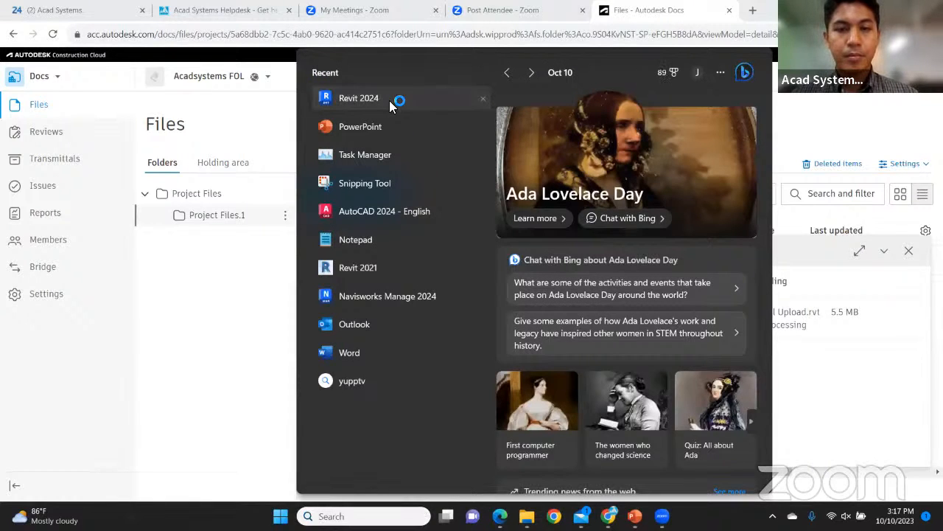
{"action": "left_click", "coordinate": [391, 104]}
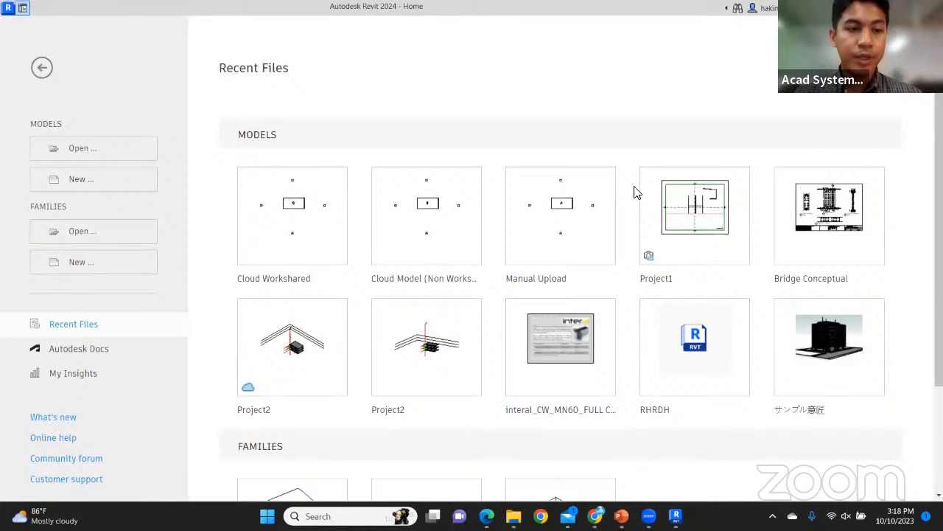
In Revit's Autodesk Docs browser, go to Acadsystems FOL > Project Files > Project Files.1, then return to Chrome
{"action": "left_click", "coordinate": [98, 354]}
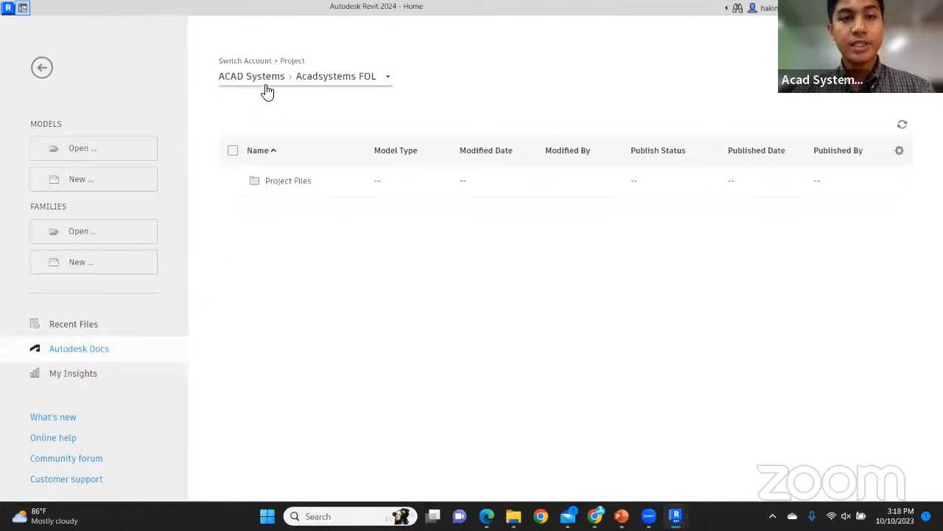
{"action": "left_click", "coordinate": [386, 85]}
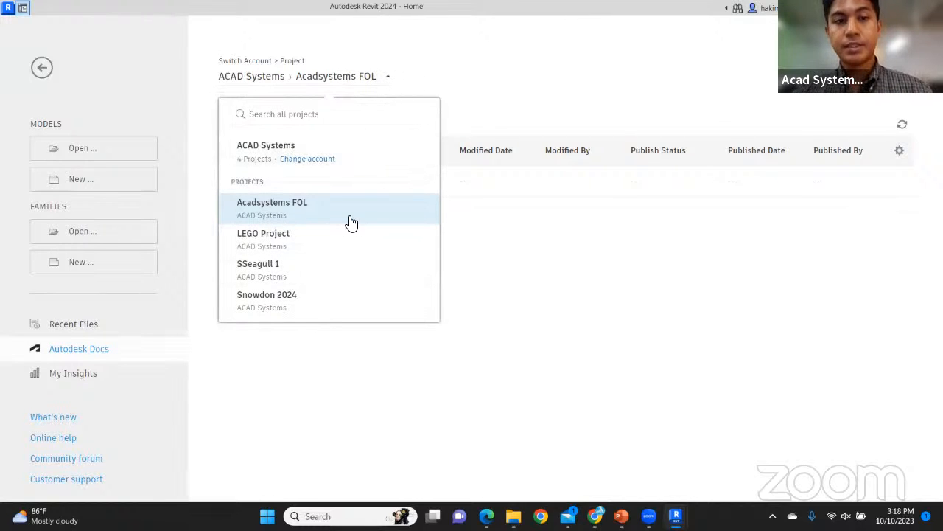
{"action": "left_click", "coordinate": [451, 76]}
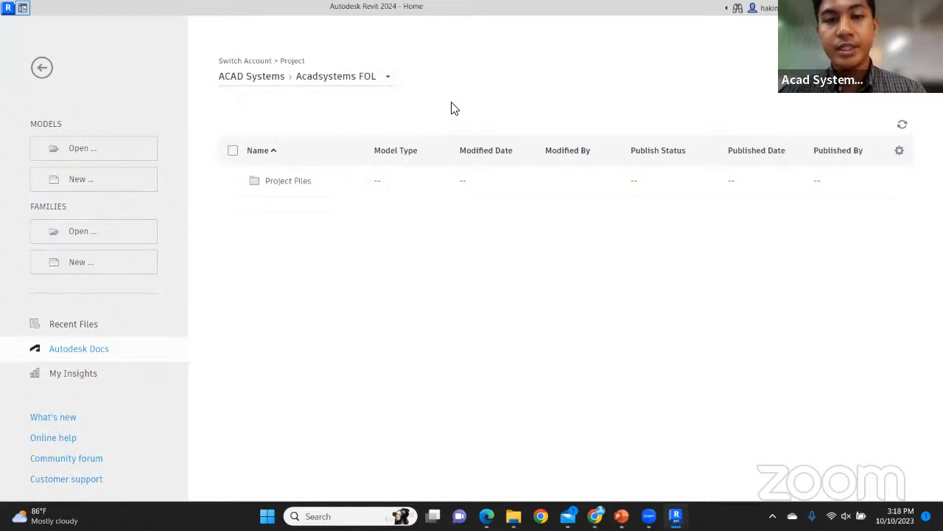
{"action": "left_click", "coordinate": [288, 182]}
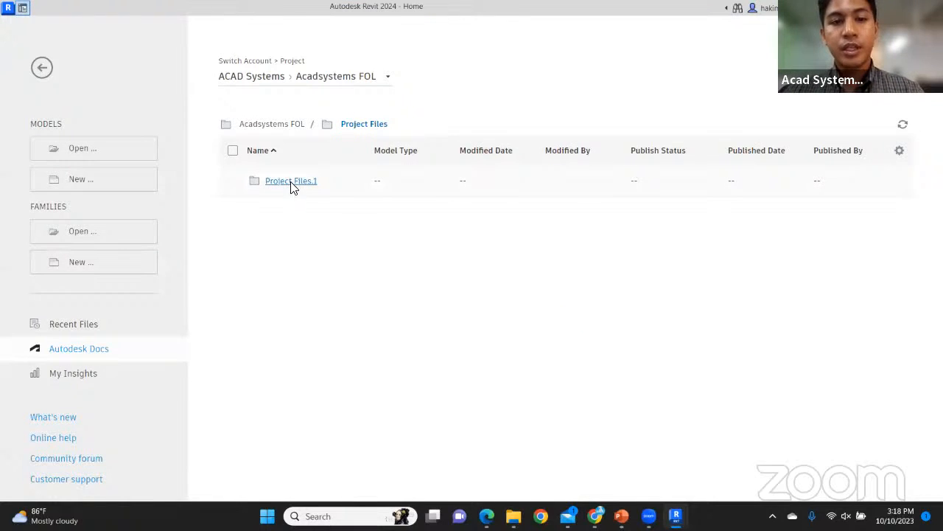
{"action": "left_click", "coordinate": [295, 189]}
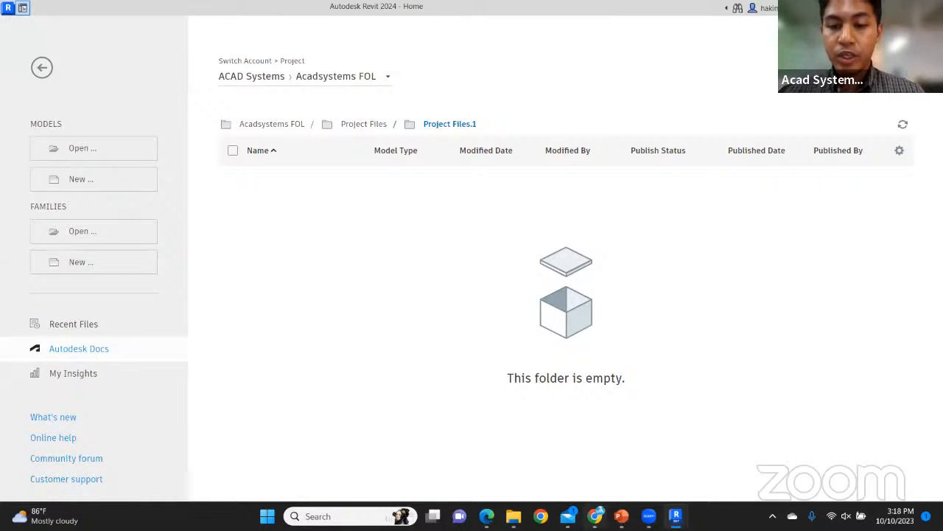
{"action": "left_click", "coordinate": [595, 516]}
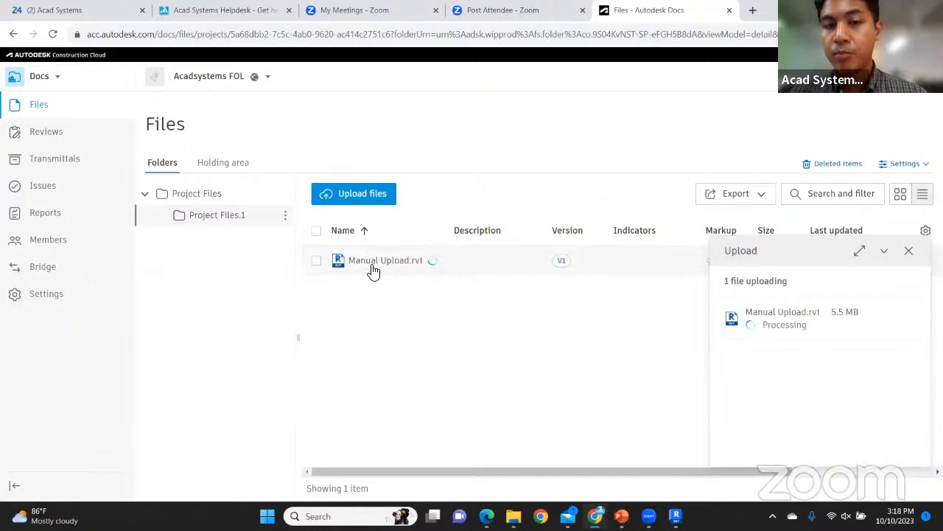
Dismiss the upload panel and reload the Docs page to show Manual Upload.rvt at 5.5 MB
{"action": "left_click", "coordinate": [907, 254]}
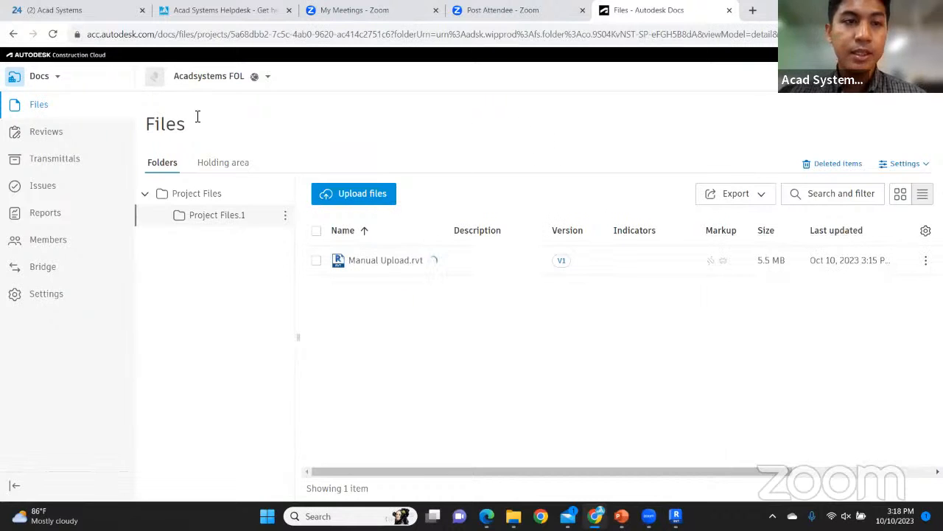
{"action": "left_click", "coordinate": [53, 34]}
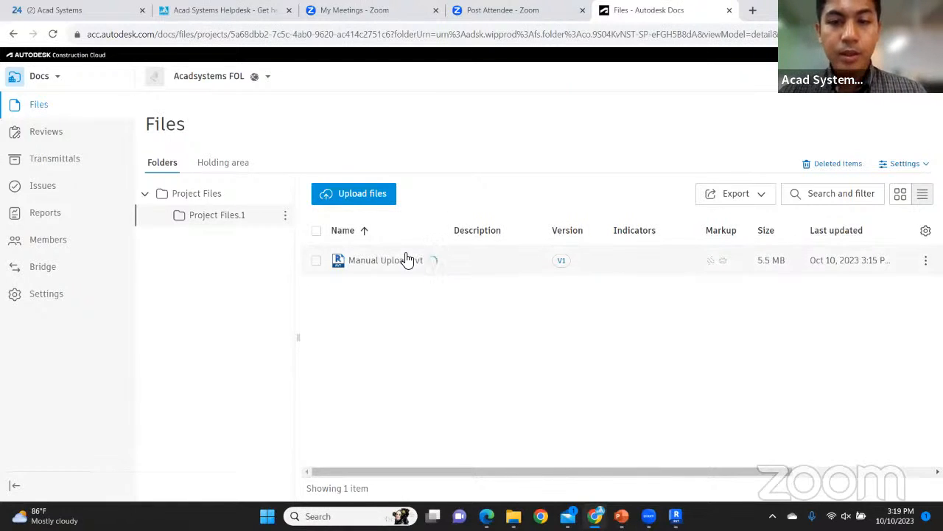
{"action": "mouse_move", "coordinate": [682, 507]}
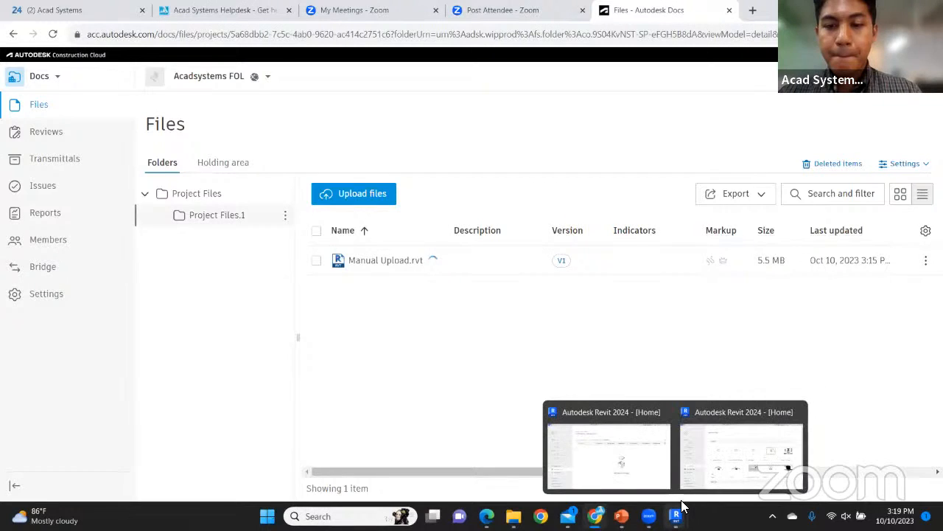
Bring Revit's Home window, showing the empty Project Files.1 folder, to the front
{"action": "left_click", "coordinate": [642, 461]}
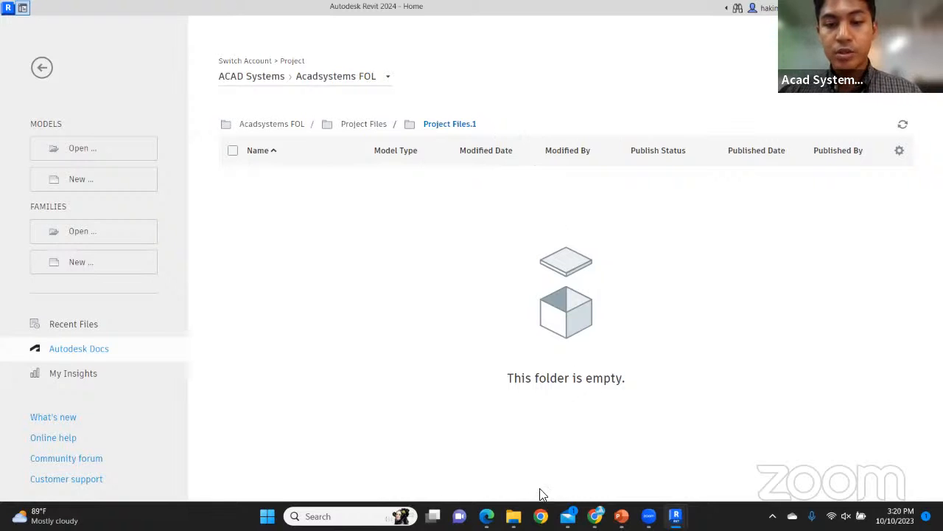
Restore the FOL File Explorer window and maximize it
{"action": "mouse_move", "coordinate": [514, 516]}
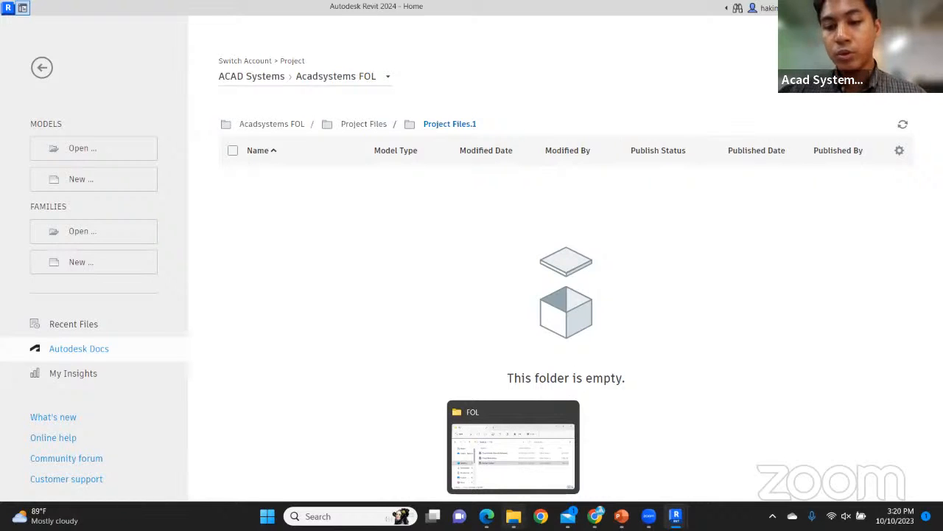
{"action": "left_click", "coordinate": [503, 465]}
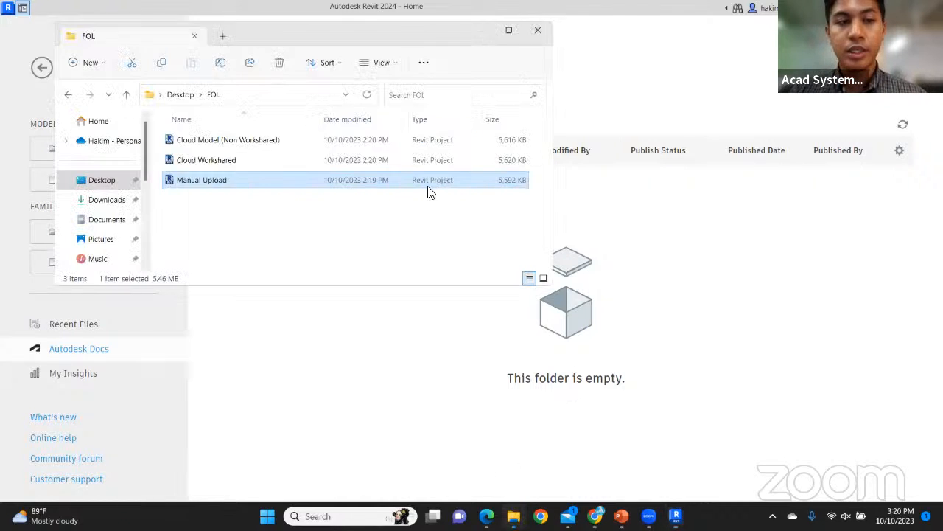
{"action": "scroll", "coordinate": [83, 182], "scroll_direction": "down", "scroll_amount": 1}
{"action": "scroll", "coordinate": [82, 182], "scroll_direction": "down", "scroll_amount": 6}
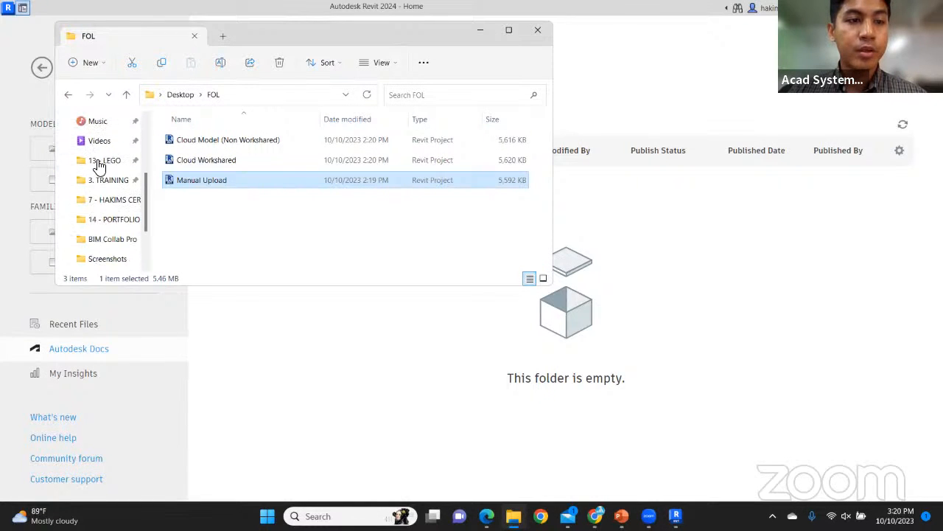
{"action": "scroll", "coordinate": [107, 173], "scroll_direction": "down", "scroll_amount": 2}
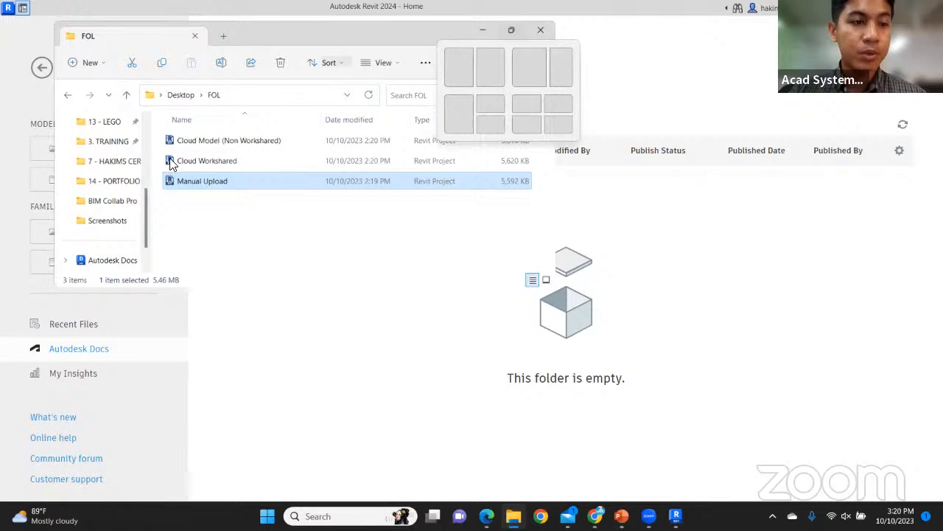
{"action": "key", "text": "super+Up"}
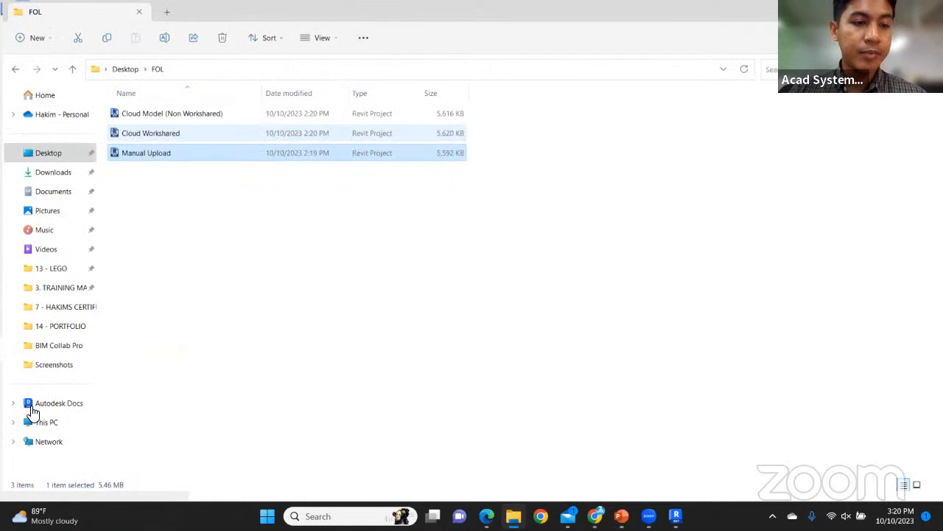
Open the ACAD Systems folder under Autodesk Docs, then switch back to Revit
{"action": "left_click", "coordinate": [22, 407]}
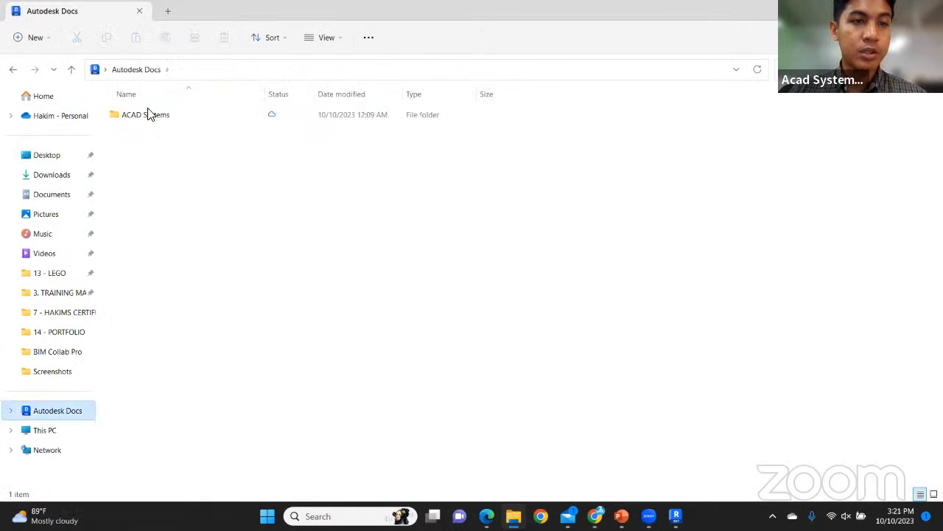
{"action": "left_click", "coordinate": [144, 122]}
{"action": "mouse_move", "coordinate": [143, 123]}
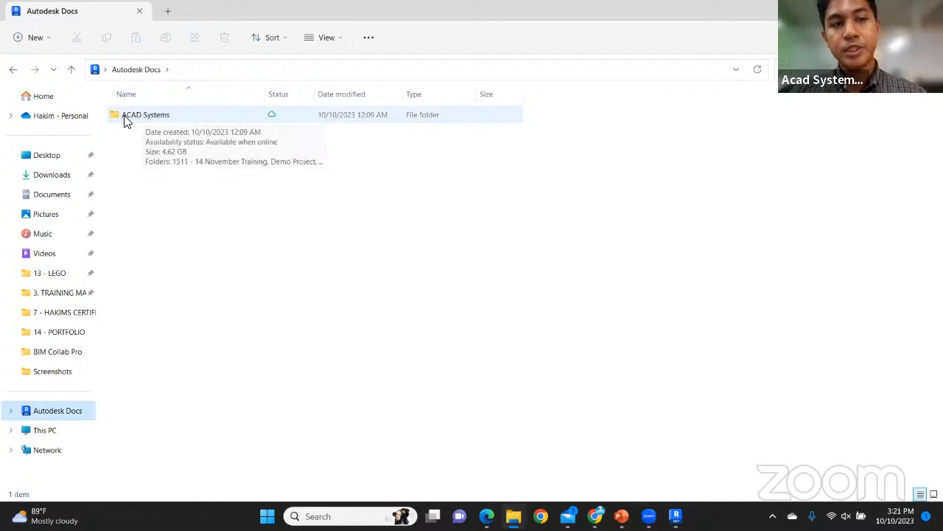
{"action": "double_click", "coordinate": [162, 117]}
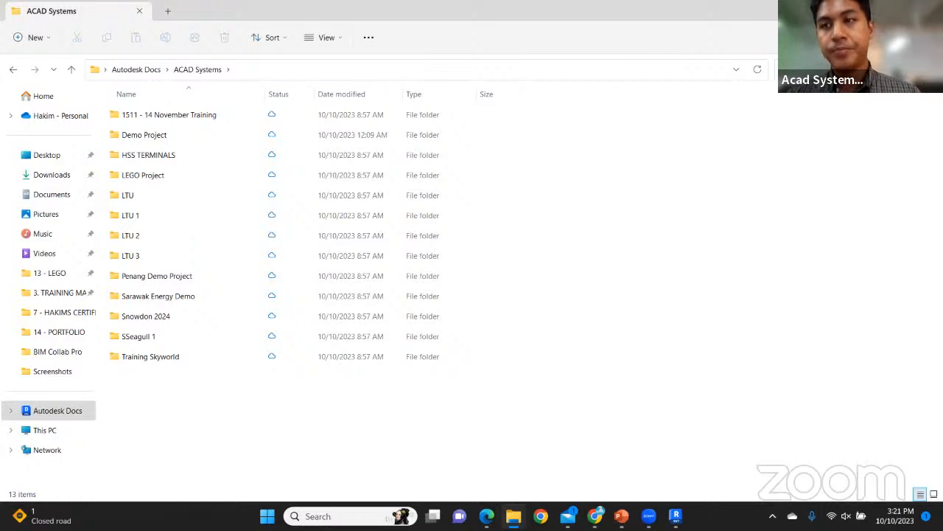
{"action": "key", "text": "alt+Tab"}
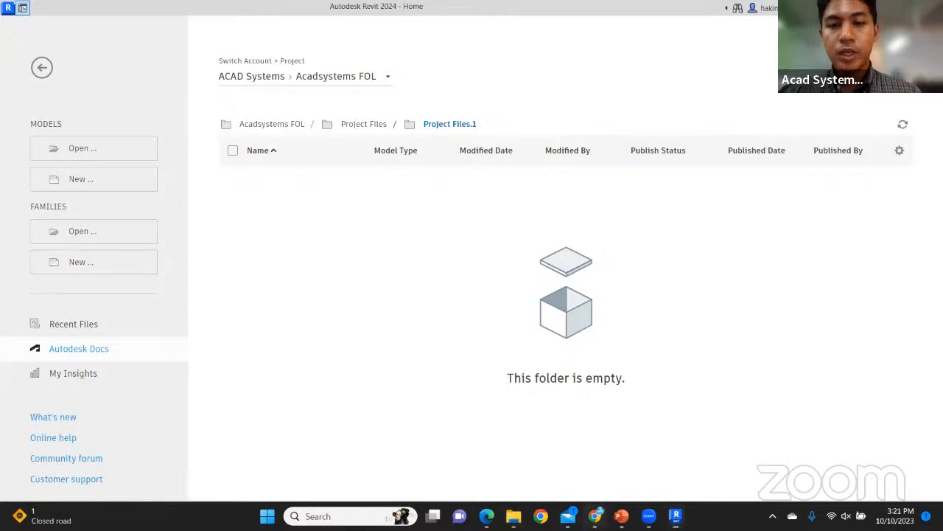
{"action": "key", "text": "alt+Tab"}
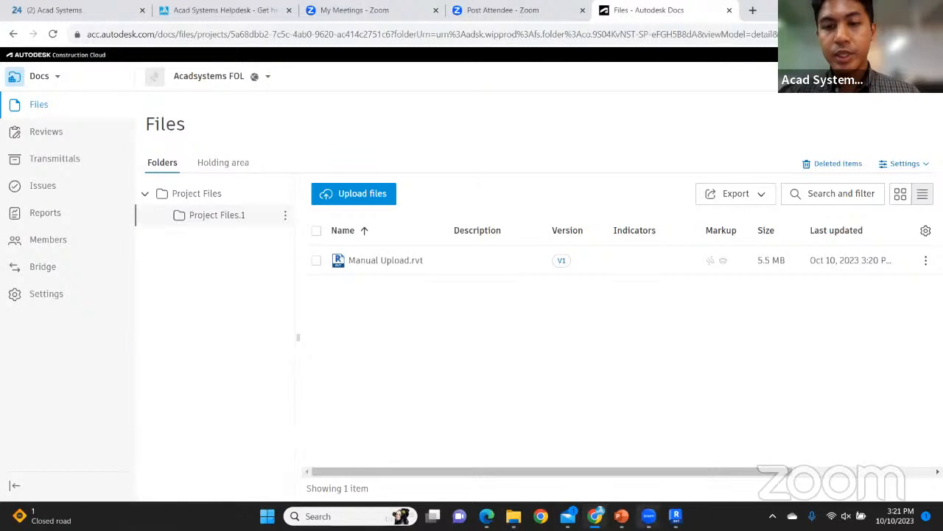
{"action": "left_click", "coordinate": [675, 516]}
{"action": "left_click", "coordinate": [608, 453]}
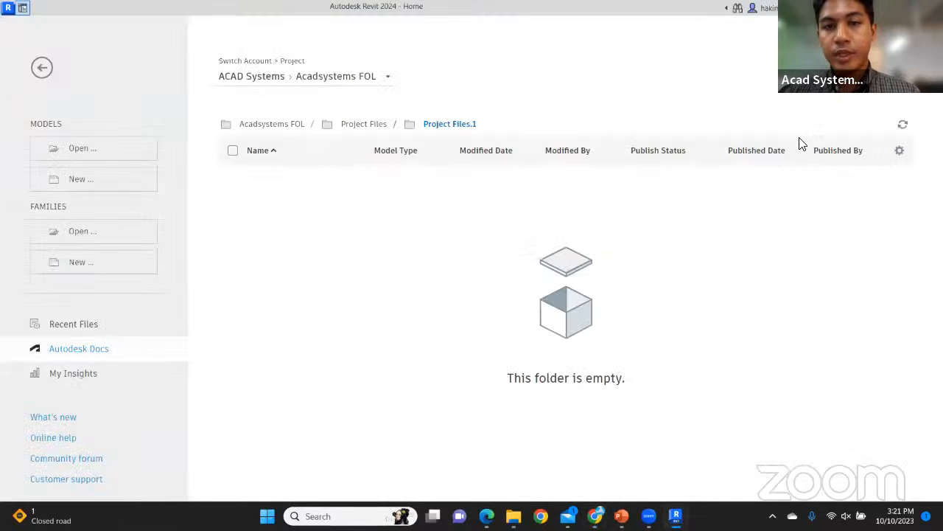
{"action": "left_click", "coordinate": [901, 129]}
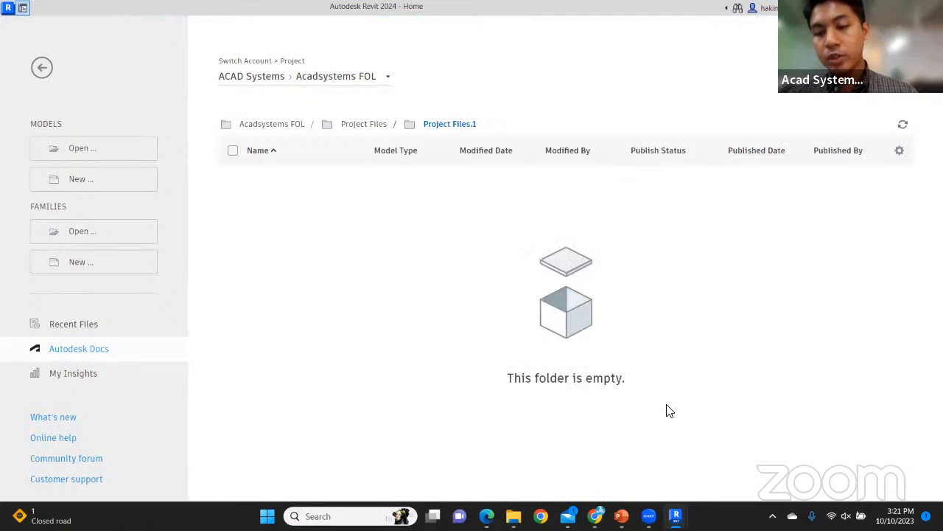
View the Type of Cloud Model slide, then minimize PowerPoint and bring File Explorer forward
{"action": "left_click", "coordinate": [624, 515]}
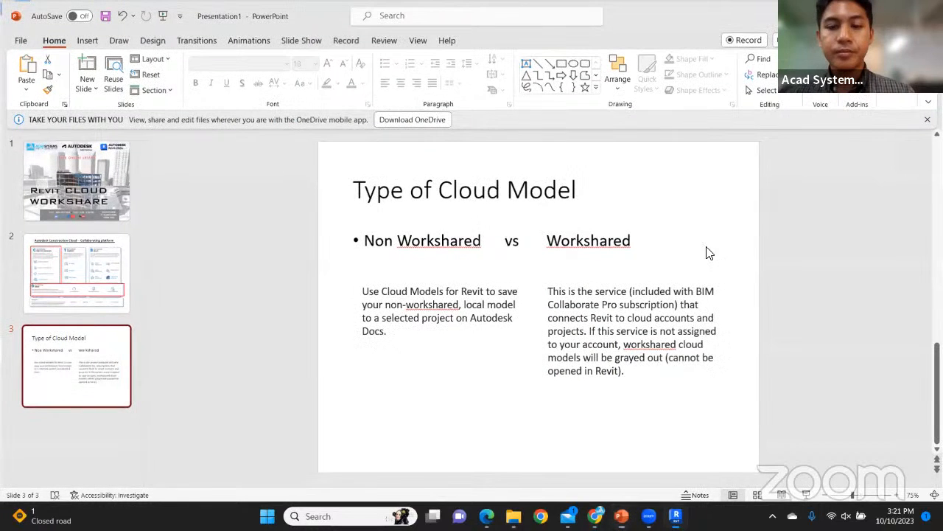
{"action": "left_click", "coordinate": [621, 516]}
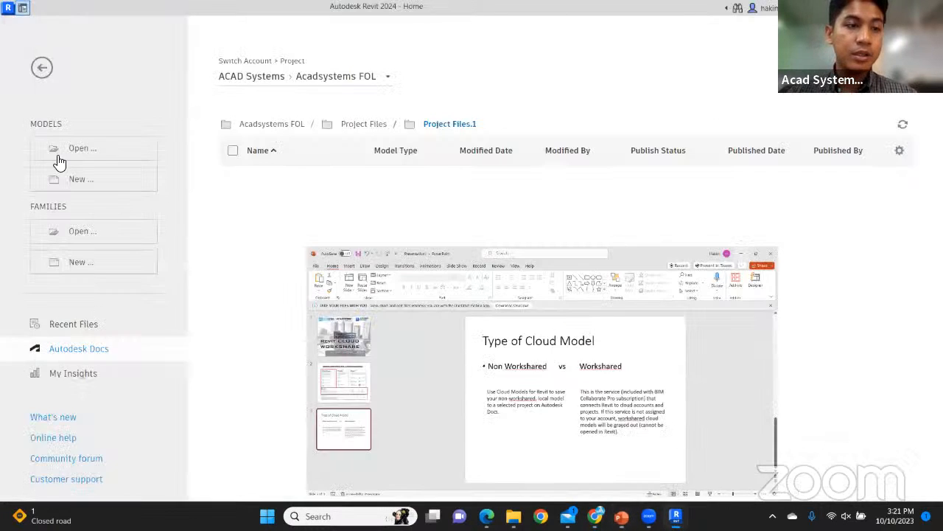
{"action": "left_click", "coordinate": [514, 516]}
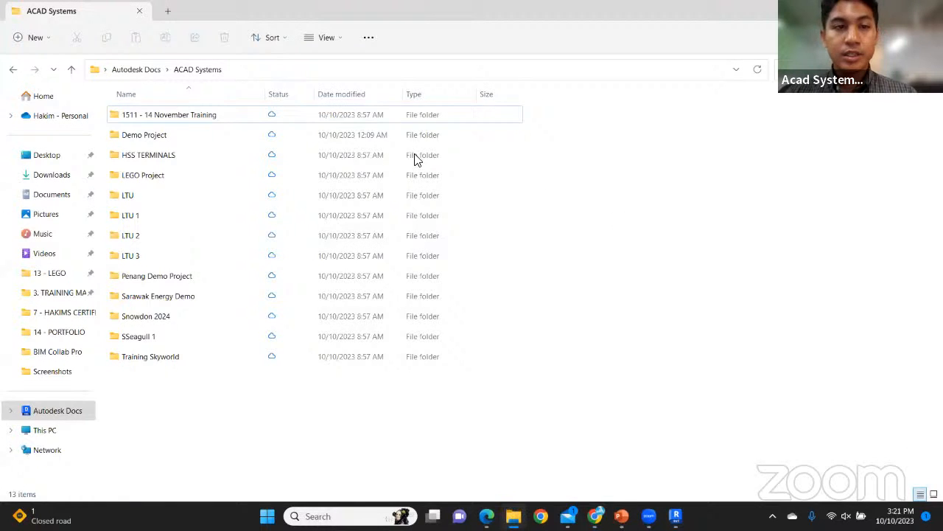
Open Cloud Model (Non Workshared) from the Desktop's FOL folder in Revit 2024
{"action": "left_click", "coordinate": [47, 155]}
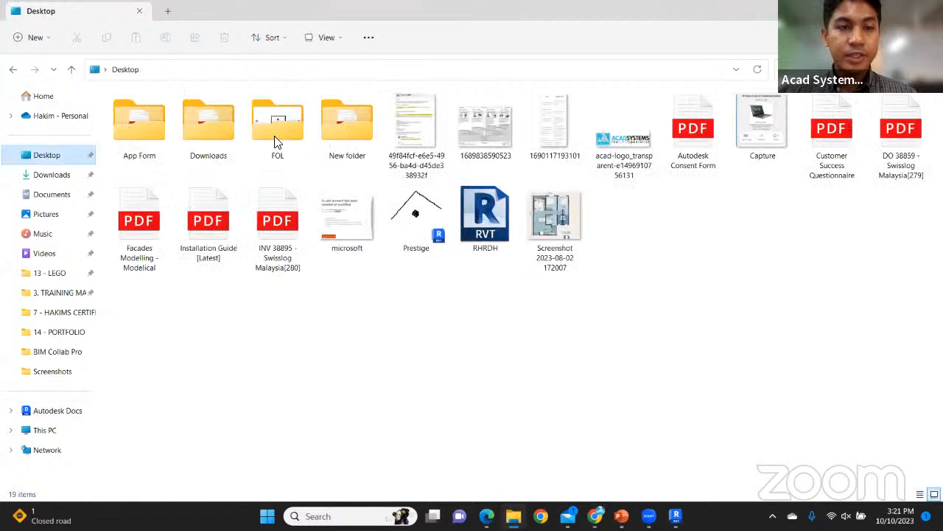
{"action": "double_click", "coordinate": [277, 122]}
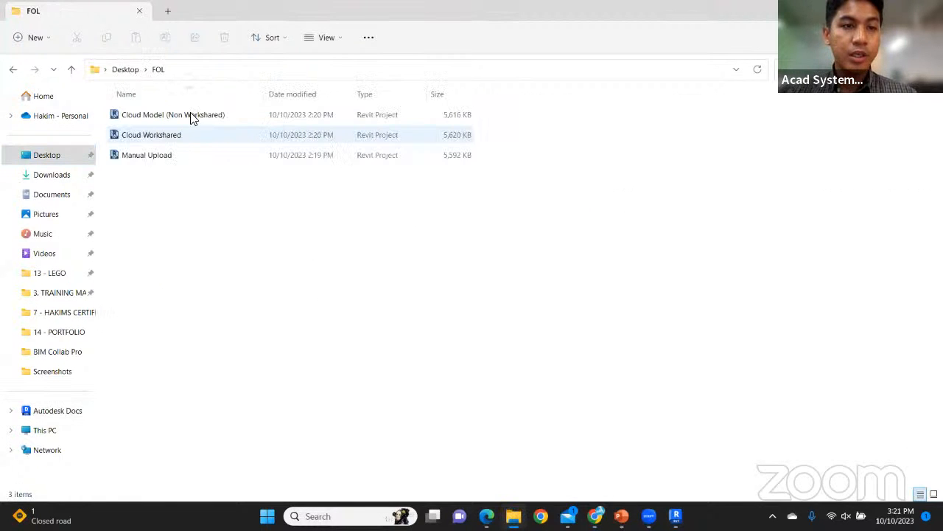
{"action": "double_click", "coordinate": [168, 122]}
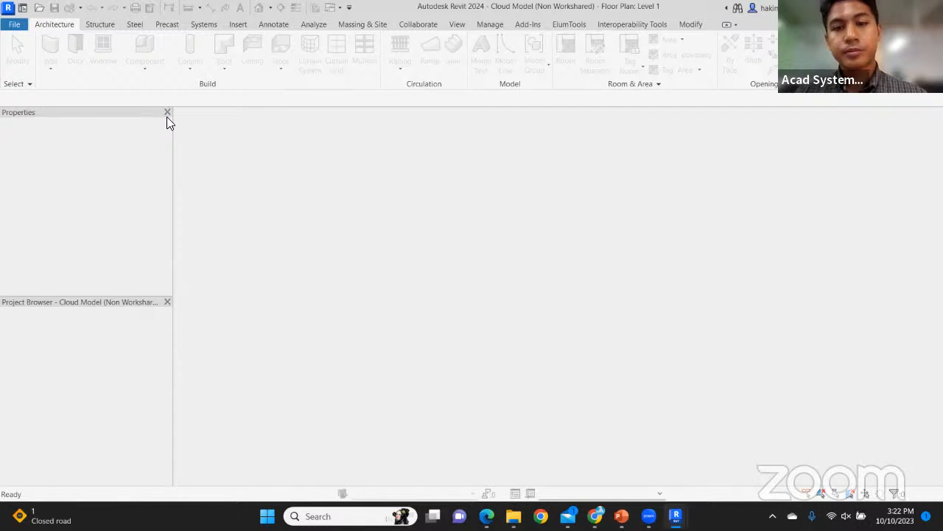
{"action": "scroll", "coordinate": [638, 316], "scroll_direction": "up", "scroll_amount": 2}
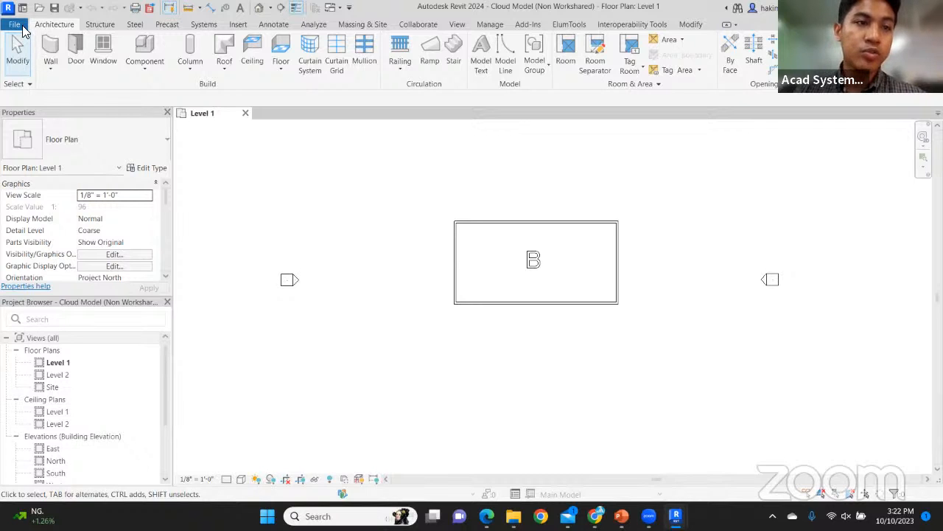
Start saving the open project through Save As > Cloud Model
{"action": "left_click", "coordinate": [15, 25]}
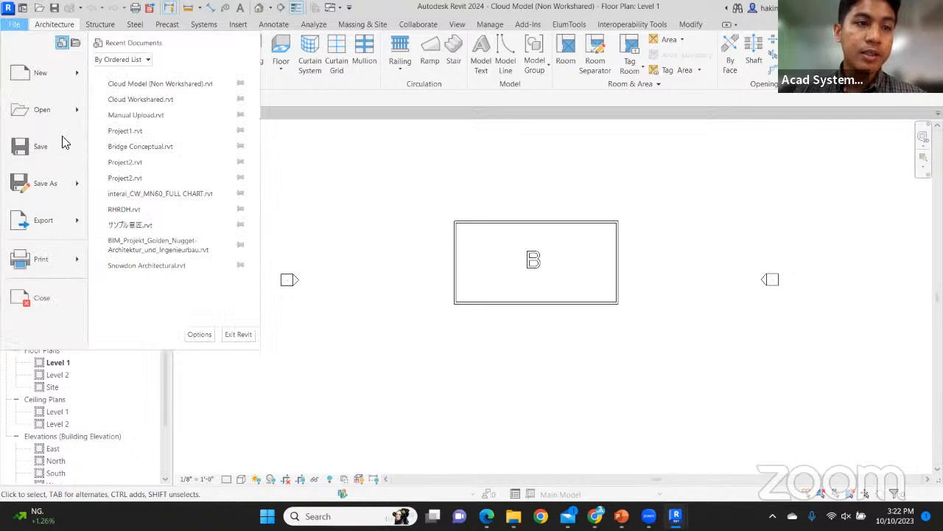
{"action": "mouse_move", "coordinate": [87, 181]}
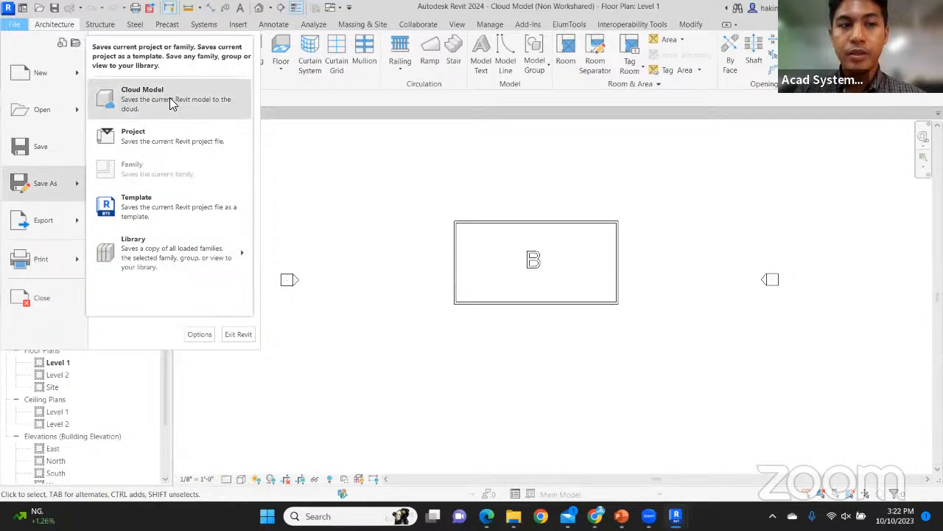
{"action": "left_click", "coordinate": [173, 101]}
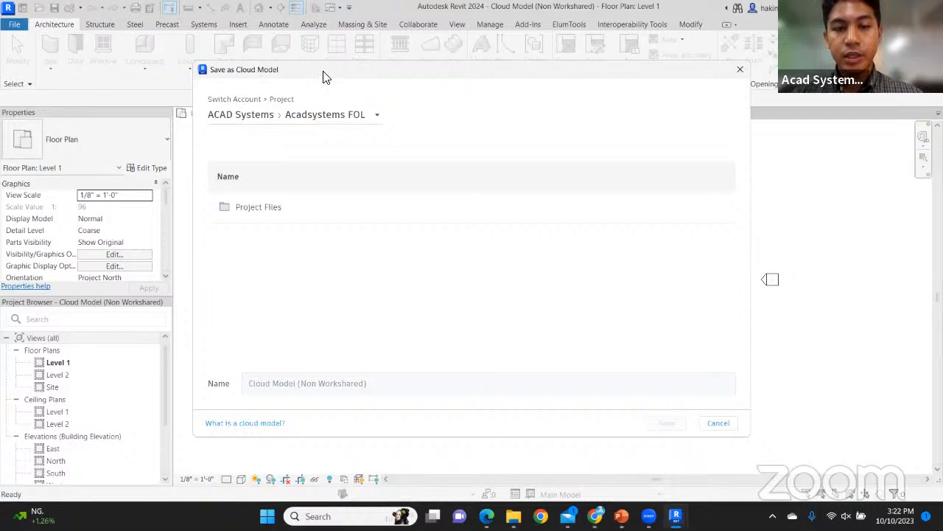
Save Cloud Model (Non Workshared) to Acadsystems FOL › Project Files › Project Files.1
{"action": "left_click_drag", "start_coordinate": [323, 72], "coordinate": [321, 39]}
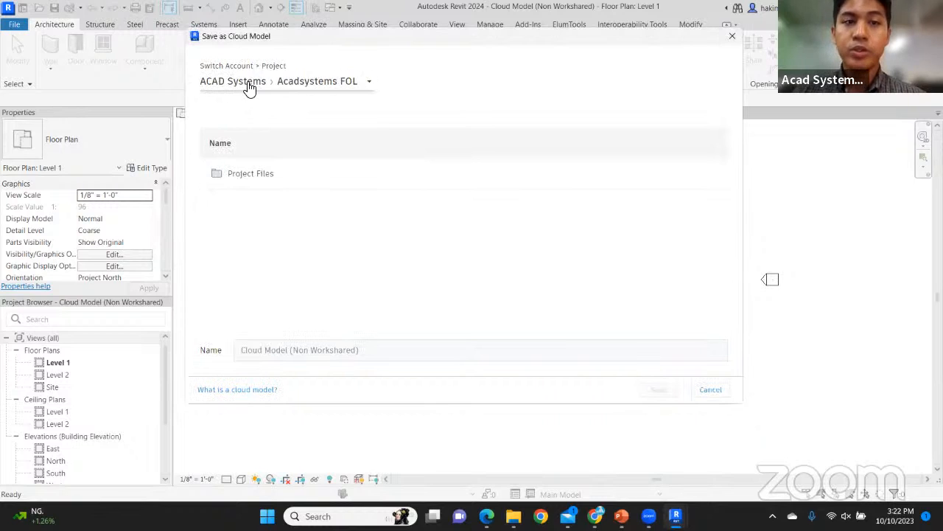
{"action": "left_click", "coordinate": [319, 87]}
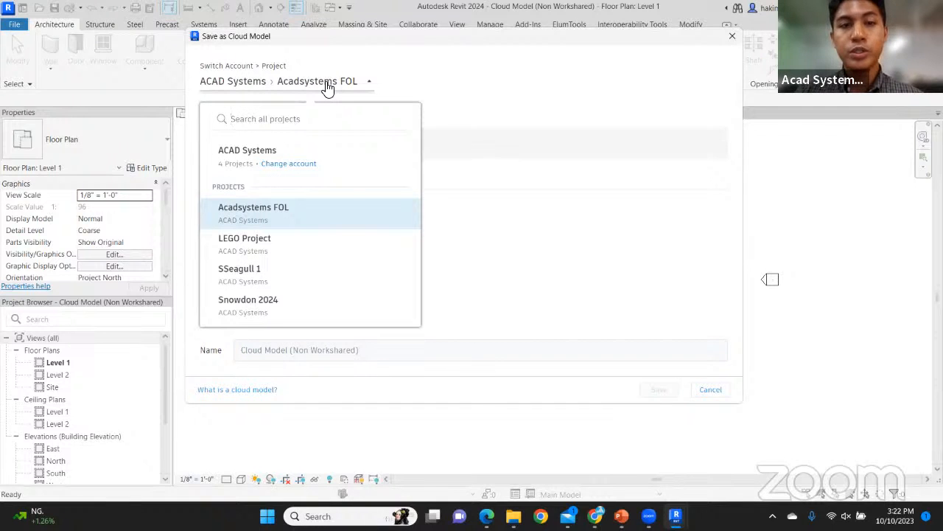
{"action": "left_click", "coordinate": [320, 87]}
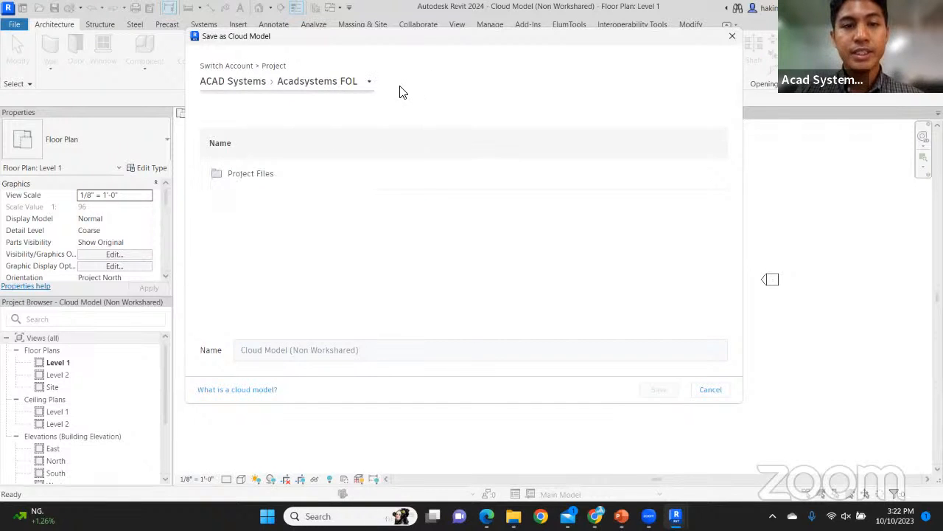
{"action": "left_click", "coordinate": [243, 176]}
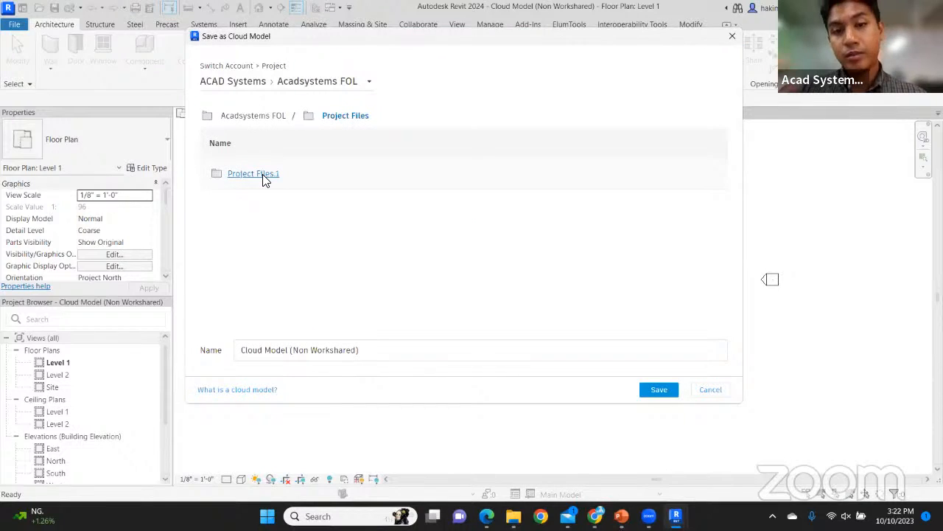
{"action": "left_click", "coordinate": [264, 177]}
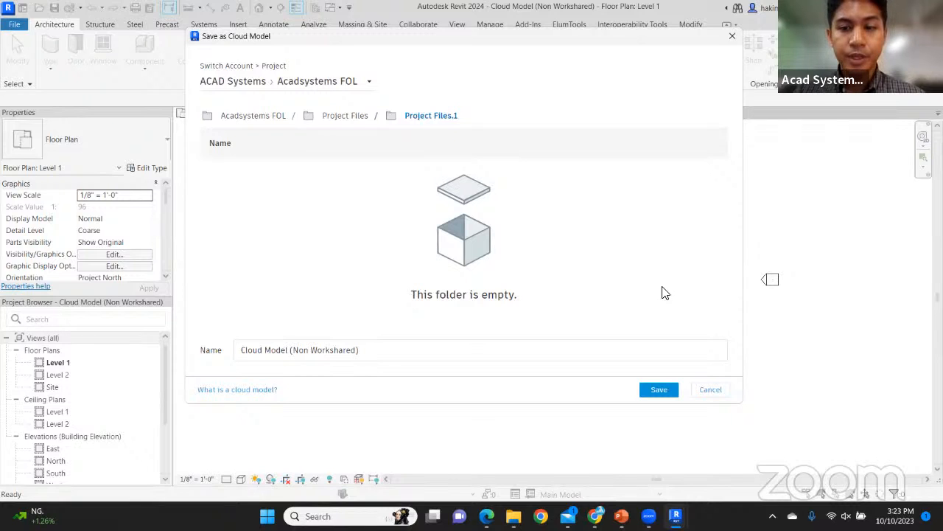
{"action": "left_click", "coordinate": [659, 389]}
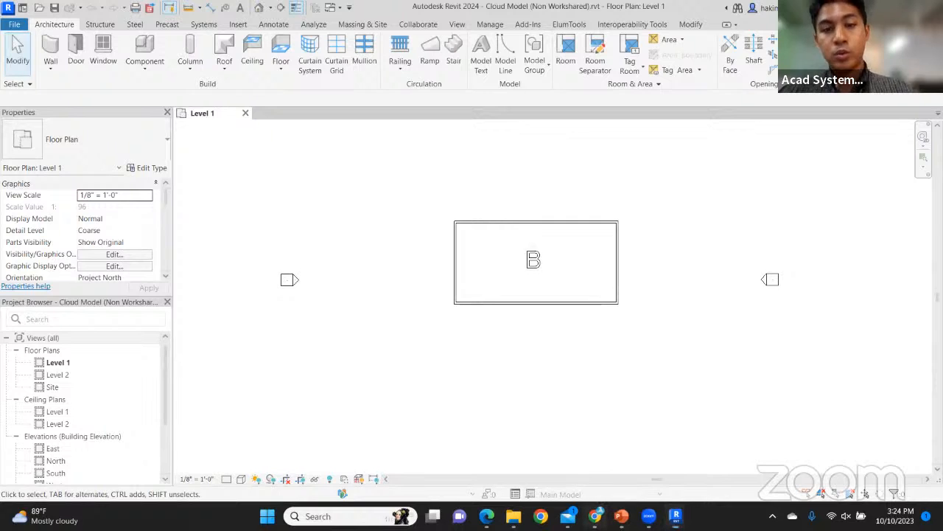
{"action": "left_click", "coordinate": [595, 516]}
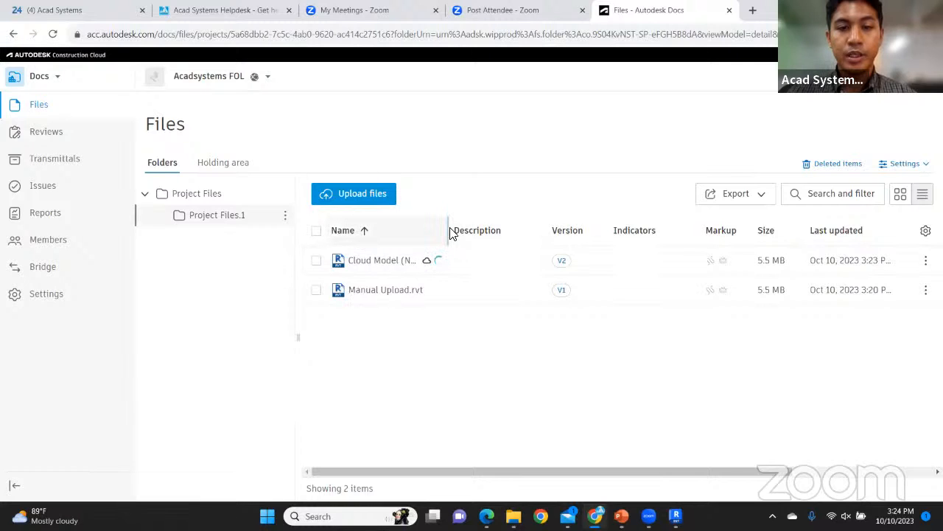
Widen the Docs Name column so Cloud Model (Non Workshared).rvt shows in full
{"action": "left_click_drag", "start_coordinate": [452, 232], "coordinate": [518, 230]}
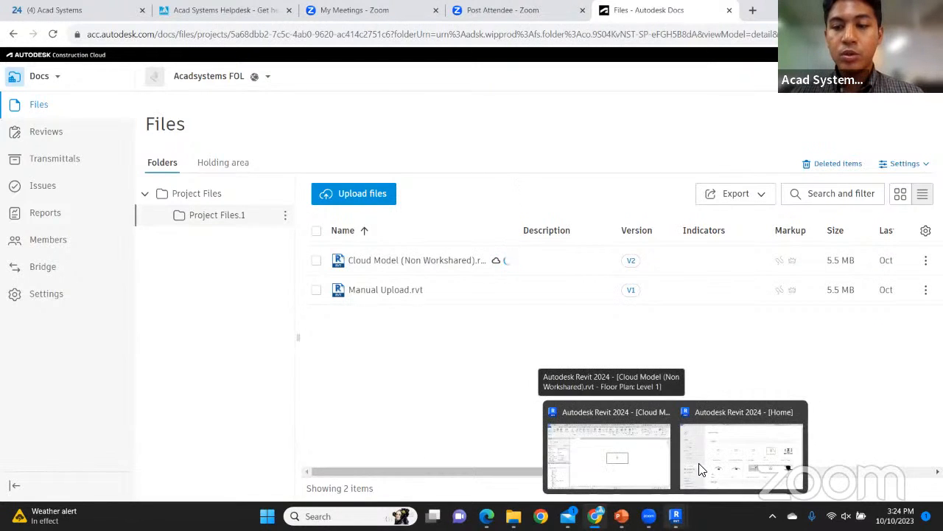
{"action": "mouse_move", "coordinate": [675, 516]}
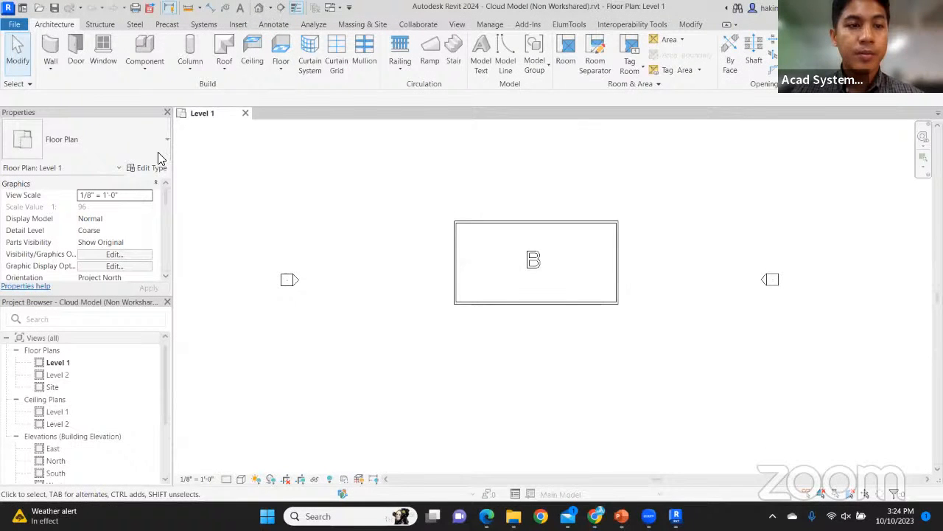
From the Revit Home page, browse Autodesk Docs to Acadsystems FOL's Project Files.1 folder
{"action": "key", "text": "ctrl+d"}
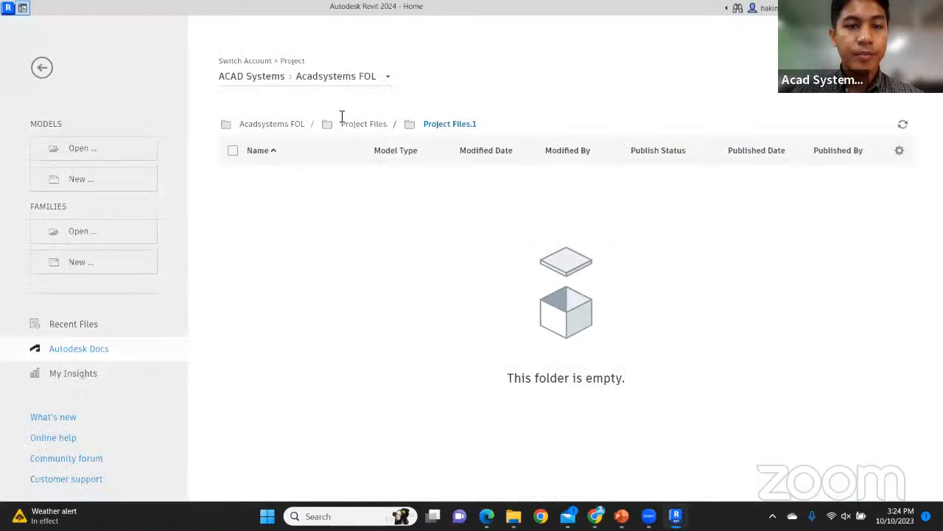
{"action": "left_click", "coordinate": [300, 235]}
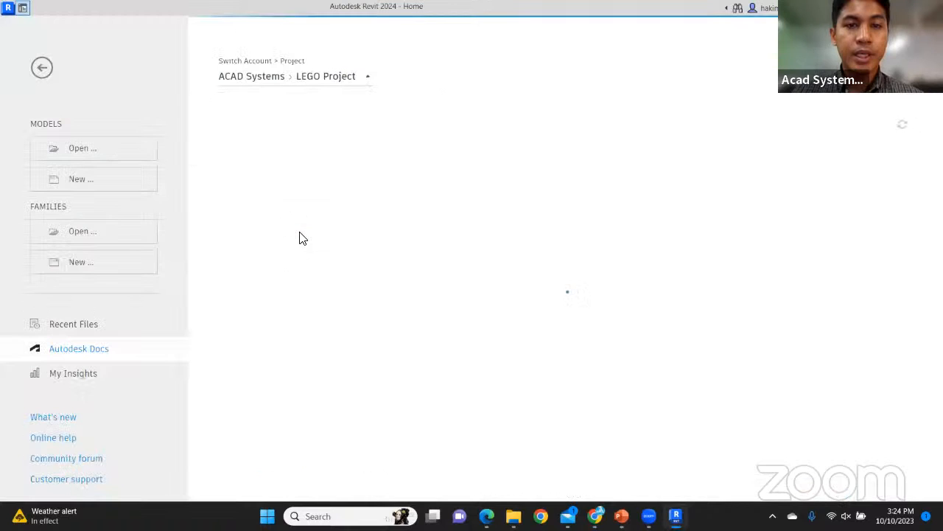
{"action": "left_click", "coordinate": [341, 78]}
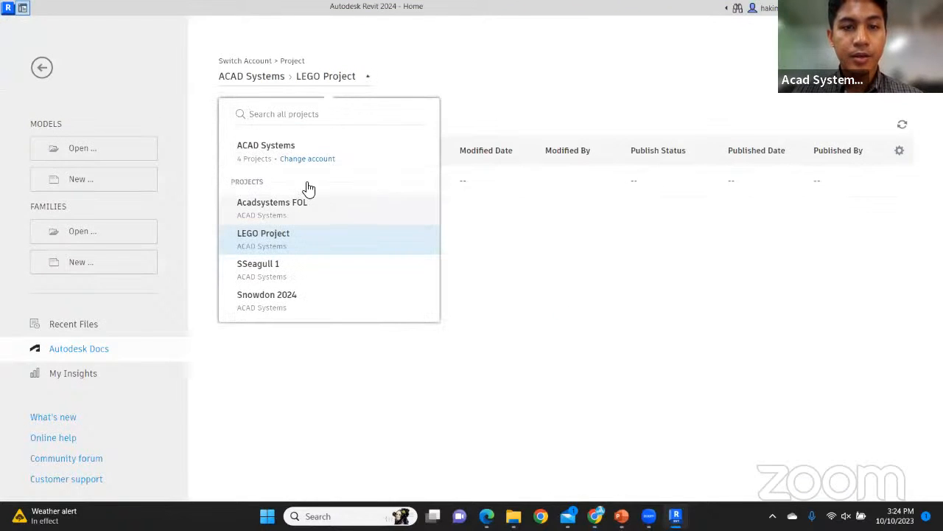
{"action": "left_click", "coordinate": [309, 194]}
{"action": "left_click", "coordinate": [311, 186]}
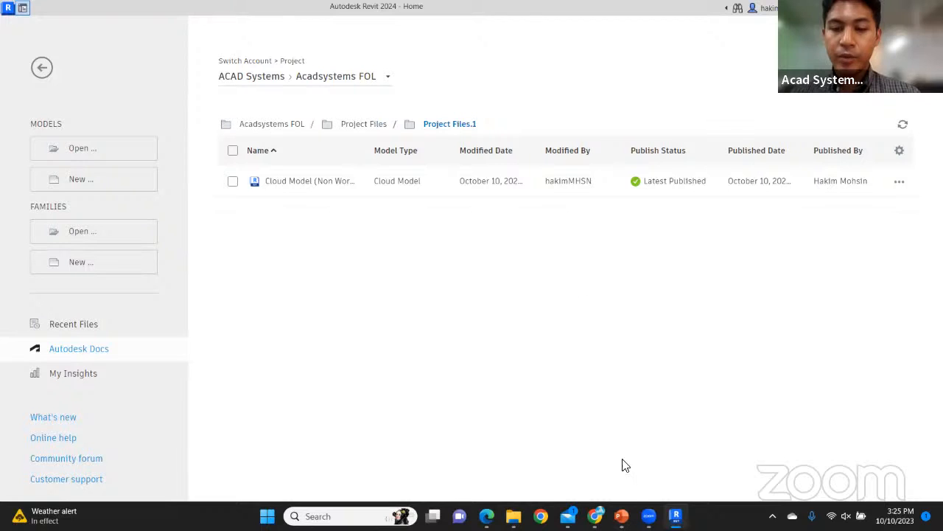
{"action": "mouse_move", "coordinate": [622, 516]}
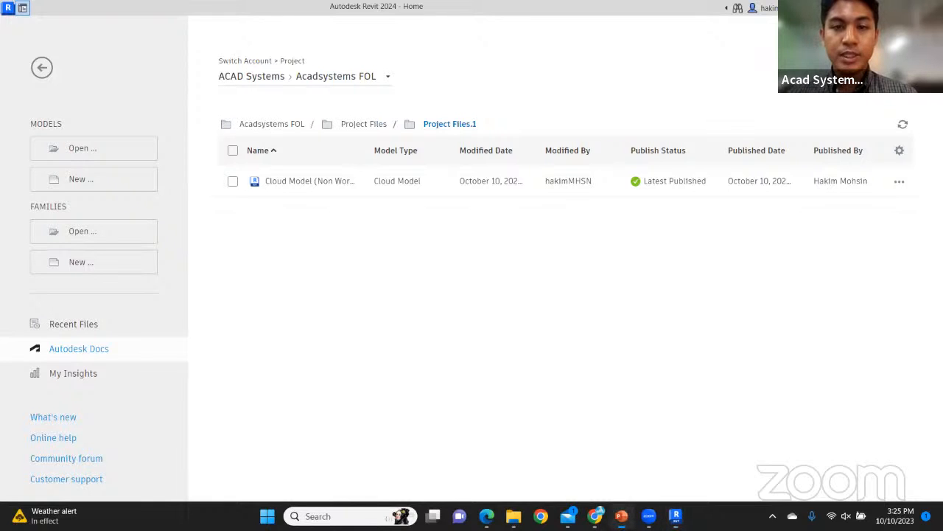
{"action": "left_click", "coordinate": [622, 515]}
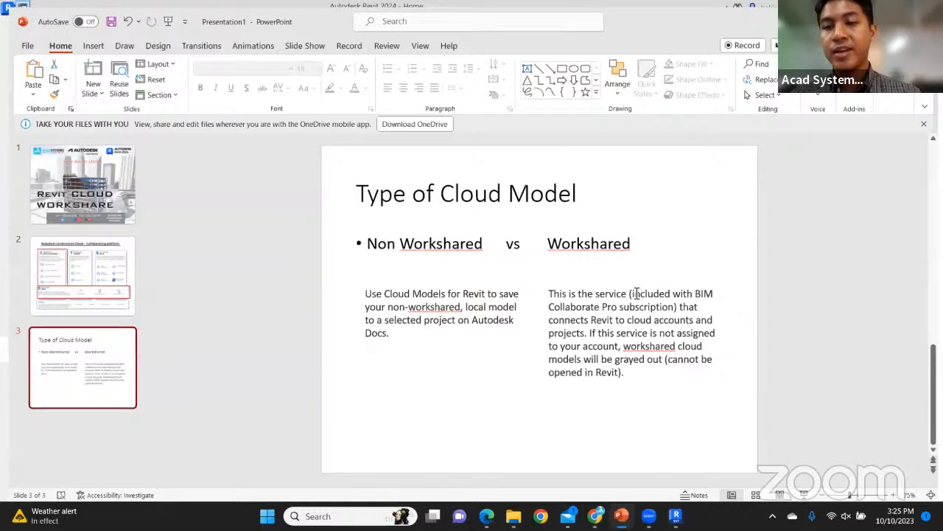
Highlight slide 3's note that workshared models need BIM Collaborate Pro, then return to Revit
{"action": "left_click_drag", "start_coordinate": [637, 293], "coordinate": [661, 292]}
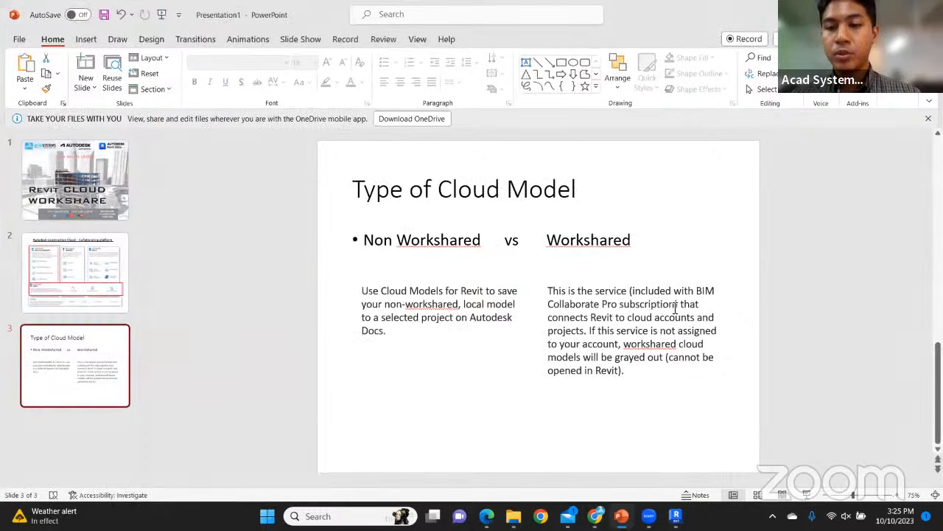
{"action": "left_click_drag", "start_coordinate": [703, 231], "coordinate": [733, 185]}
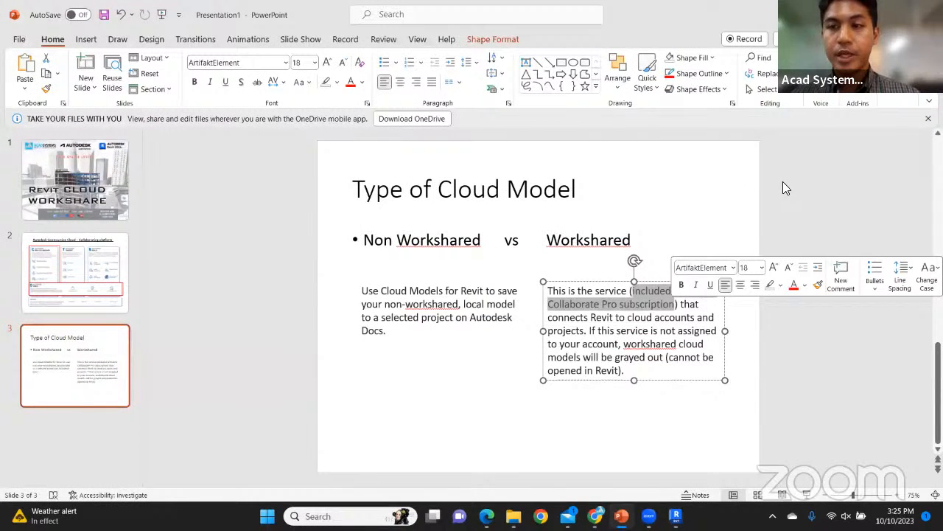
{"action": "left_click", "coordinate": [741, 245]}
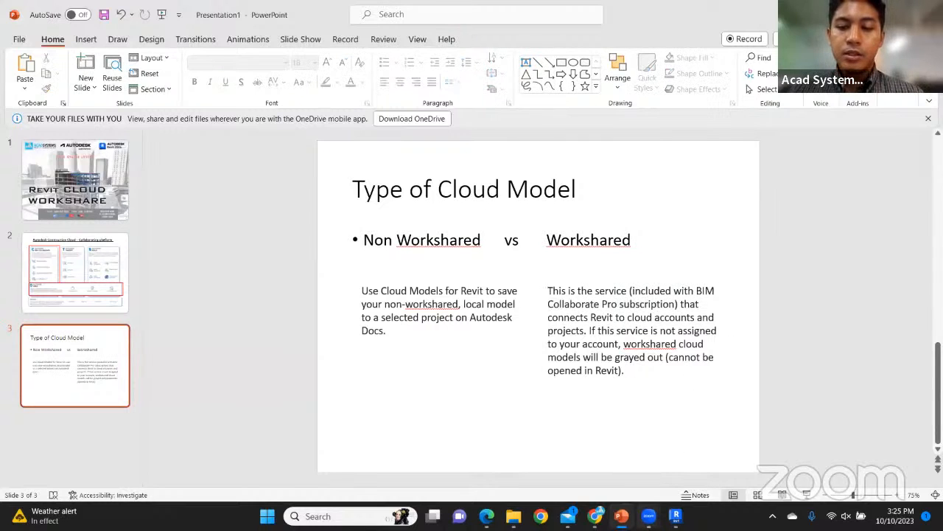
{"action": "mouse_move", "coordinate": [621, 516]}
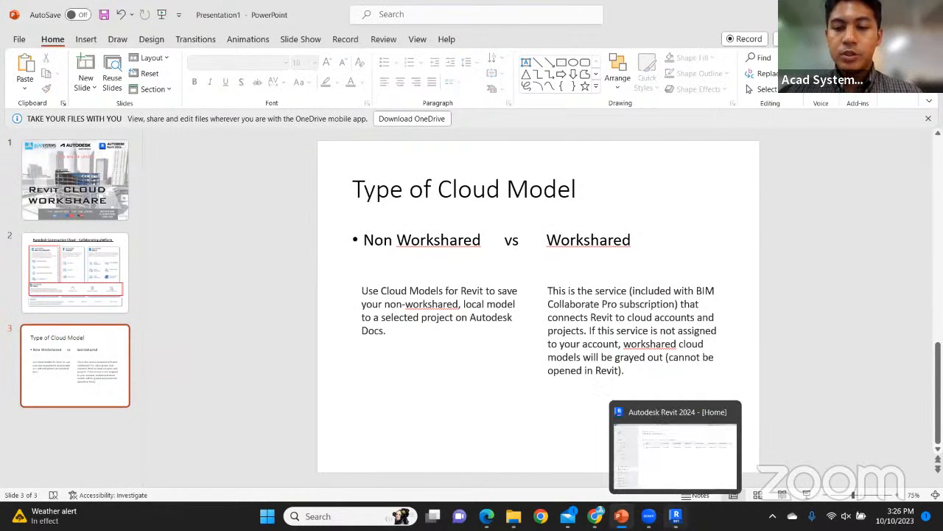
{"action": "left_click", "coordinate": [675, 516]}
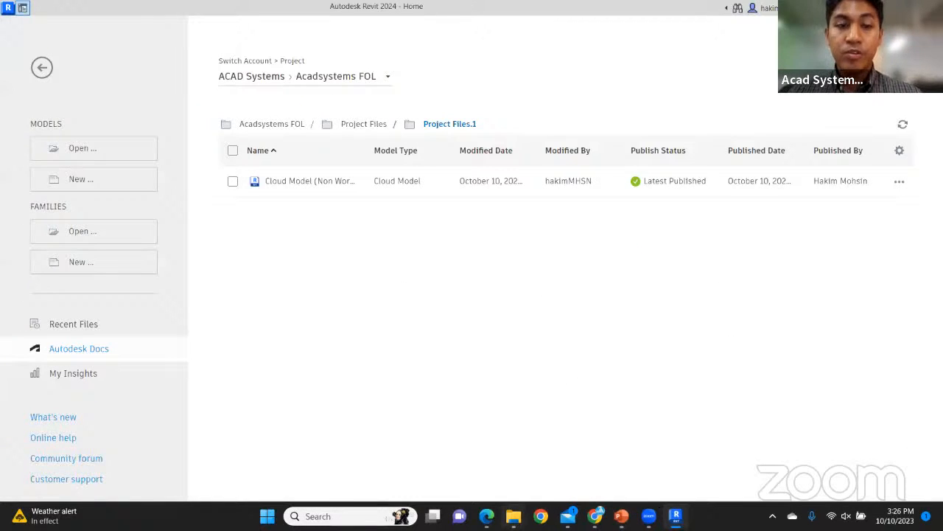
Open Cloud Workshared.rvt from the Desktop FOL folder on its Level 1 plan
{"action": "left_click", "coordinate": [513, 516]}
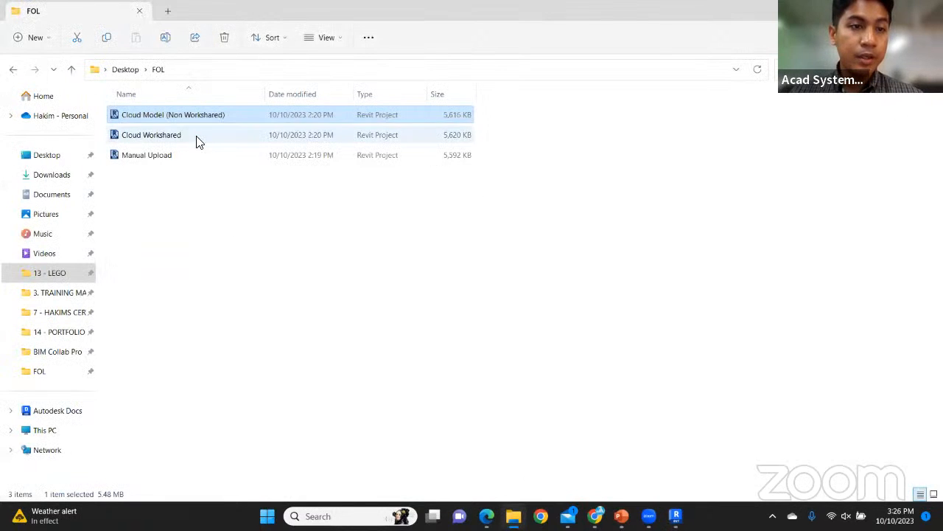
{"action": "left_click", "coordinate": [164, 137]}
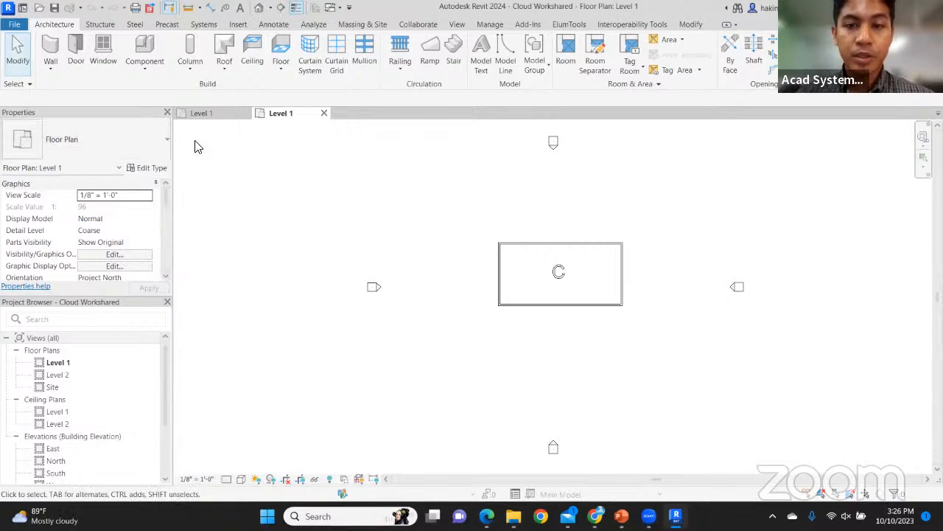
{"action": "scroll", "coordinate": [479, 198], "scroll_direction": "down", "scroll_amount": 2}
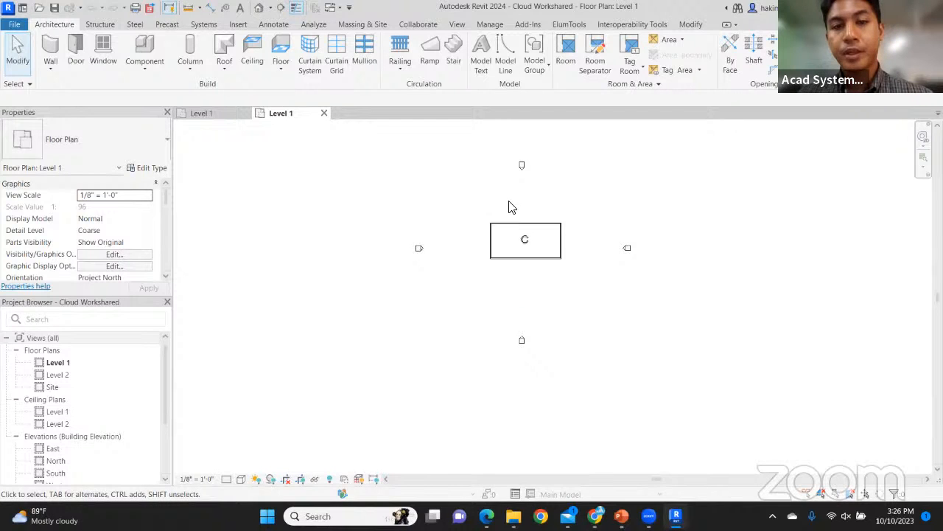
{"action": "scroll", "coordinate": [573, 221], "scroll_direction": "up", "scroll_amount": 2}
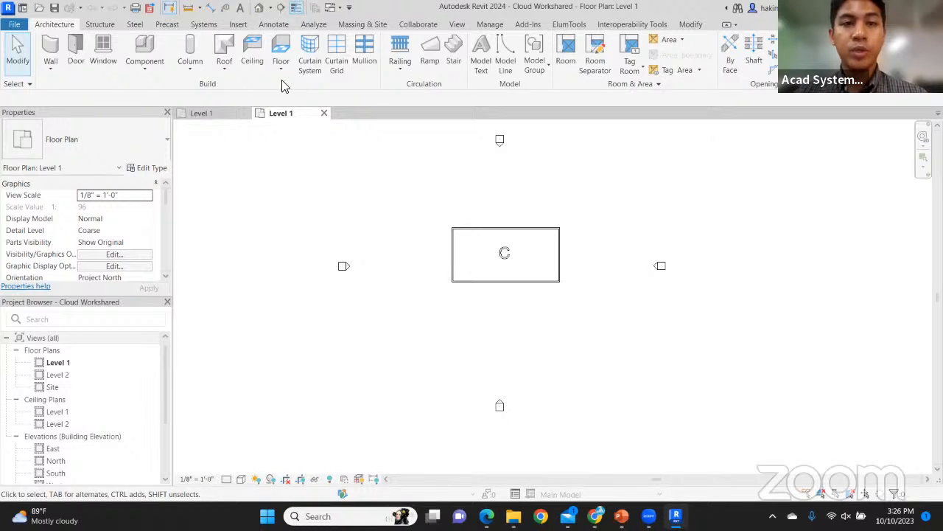
{"action": "left_click", "coordinate": [419, 25]}
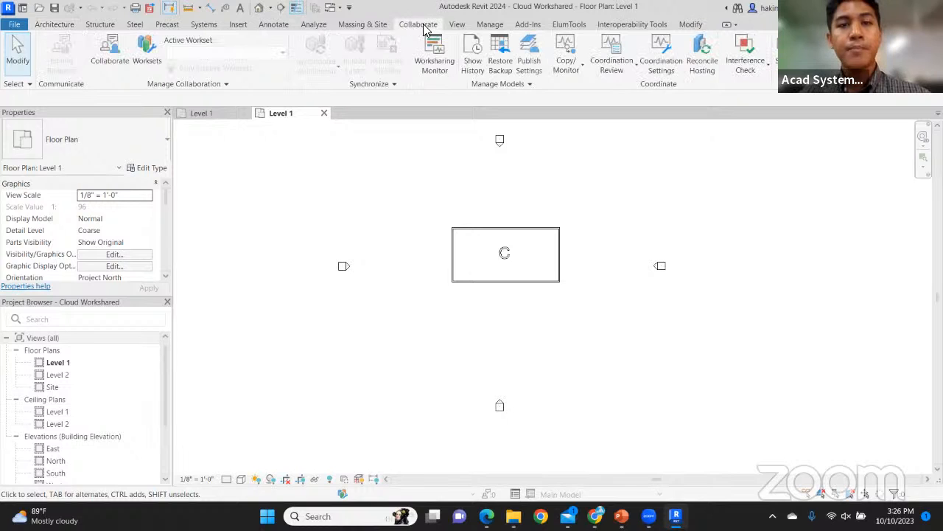
Enable collaboration for Cloud Workshared with the In the cloud option
{"action": "left_click", "coordinate": [111, 51]}
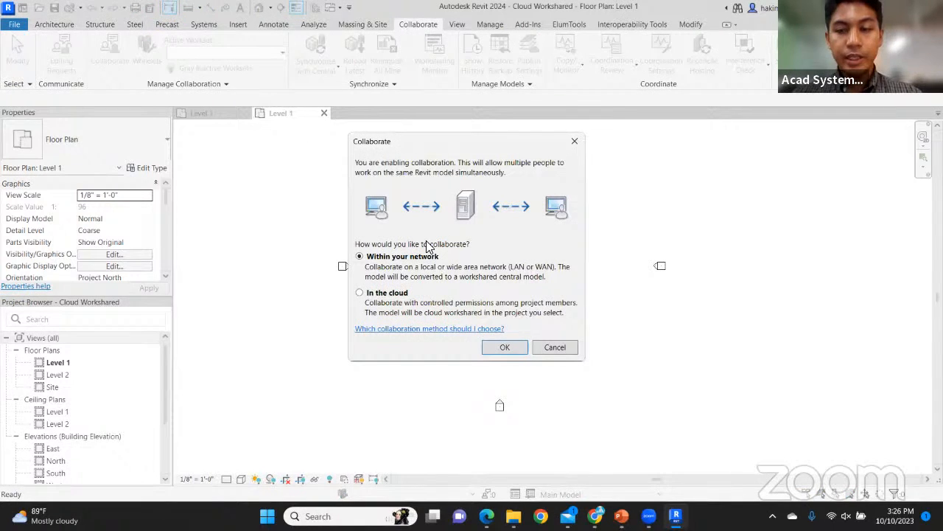
{"action": "left_click", "coordinate": [360, 295]}
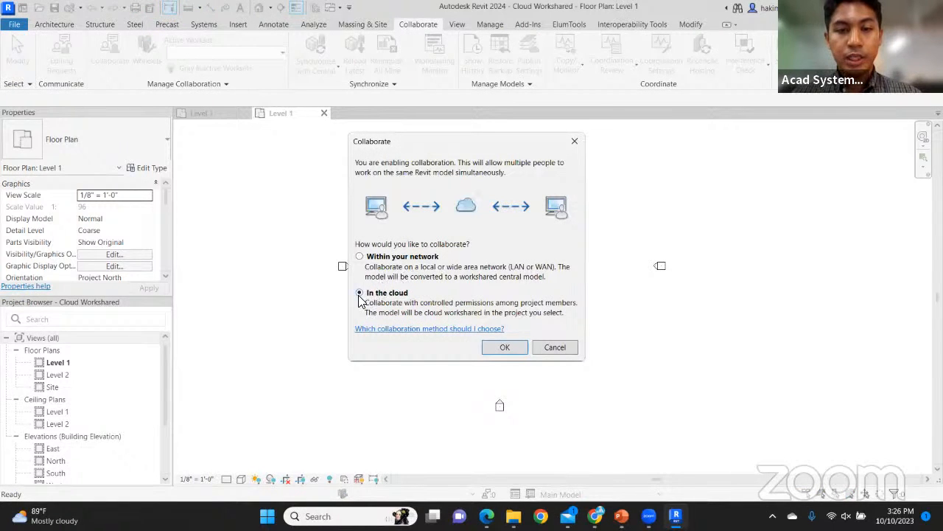
{"action": "left_click", "coordinate": [503, 348]}
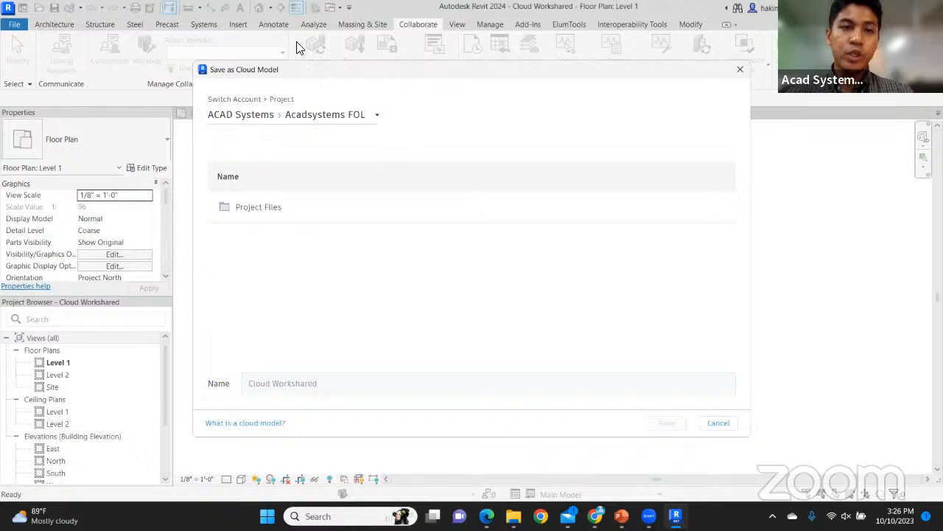
Save Cloud Workshared to Acadsystems FOL › Project Files › Project Files.1 under its own name
{"action": "left_click_drag", "start_coordinate": [329, 76], "coordinate": [300, 46]}
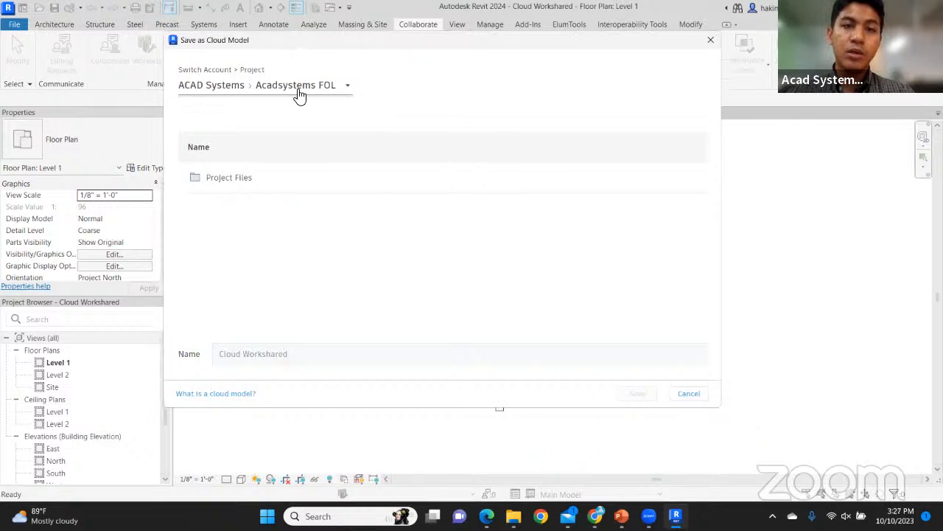
{"action": "left_click", "coordinate": [243, 178]}
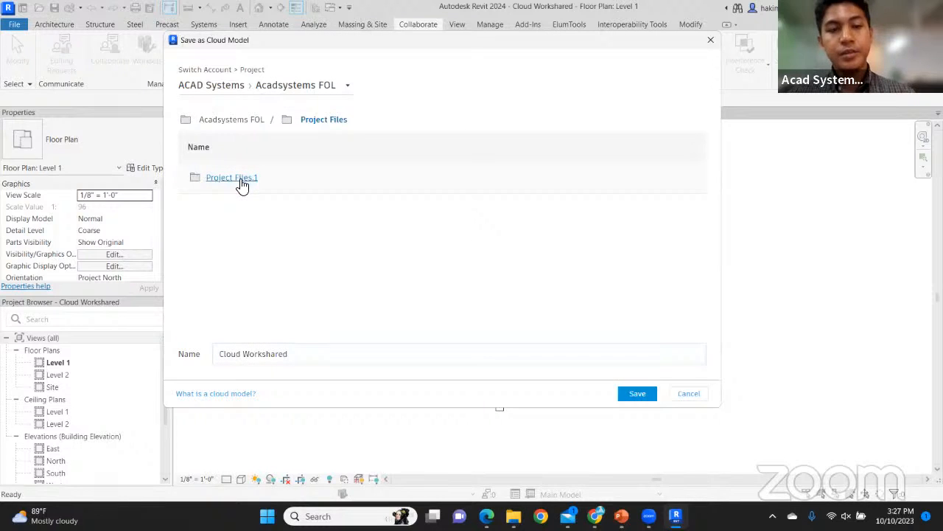
{"action": "left_click", "coordinate": [243, 185]}
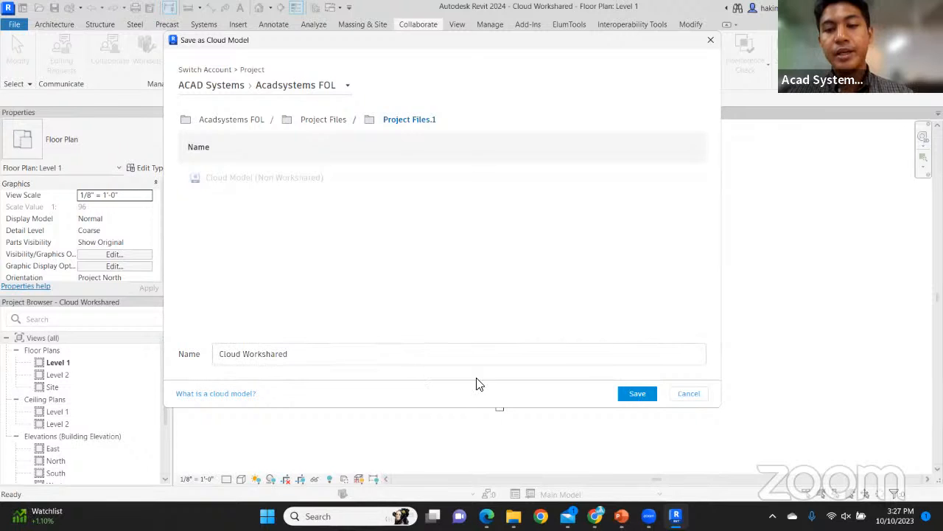
{"action": "left_click", "coordinate": [637, 394]}
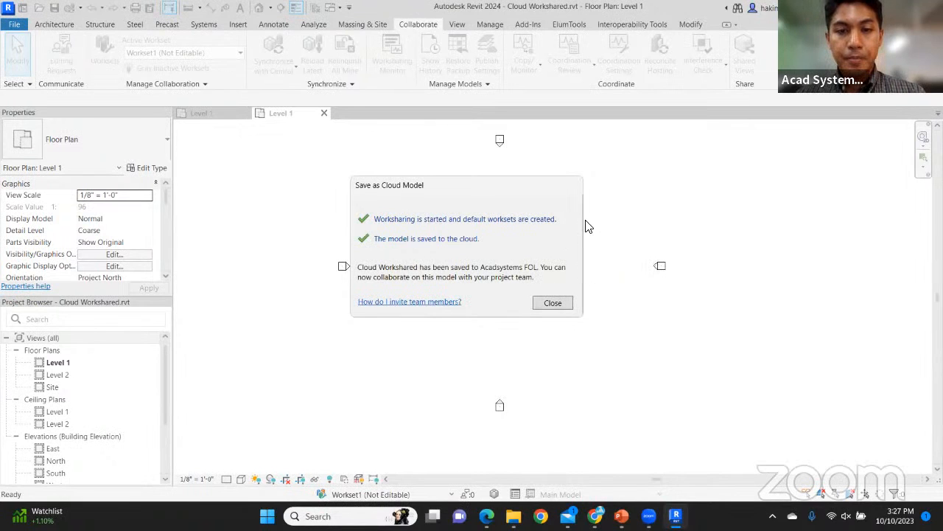
Close the save confirmation and view Cloud Workshared.rvt in Autodesk Docs' Project Files.1
{"action": "left_click", "coordinate": [553, 303]}
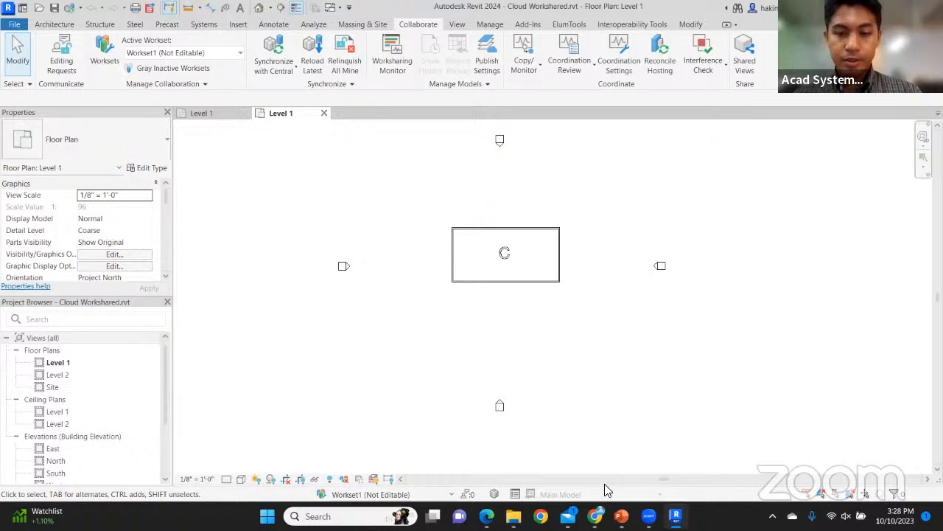
{"action": "left_click", "coordinate": [598, 514]}
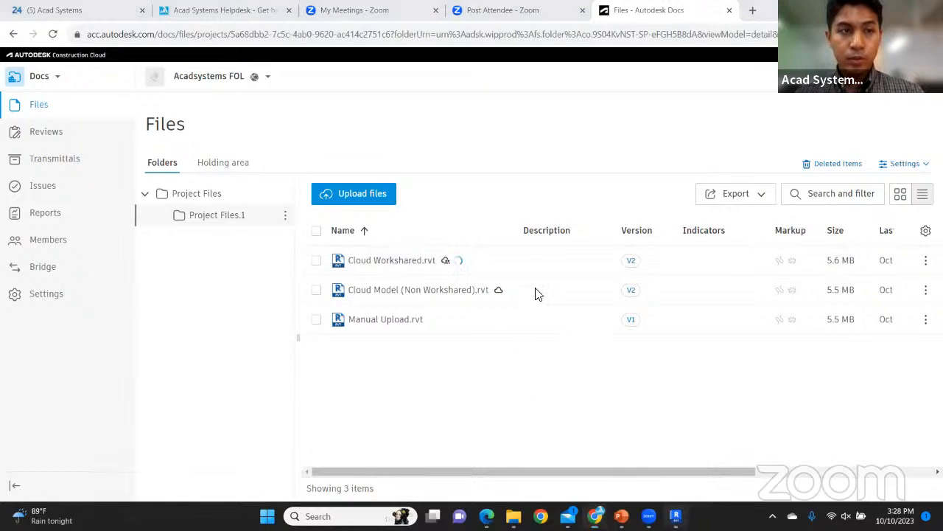
Return to Revit and show the Project Files.1 cloud file list on the Home page
{"action": "key", "text": "alt+Tab"}
{"action": "left_click", "coordinate": [22, 9]}
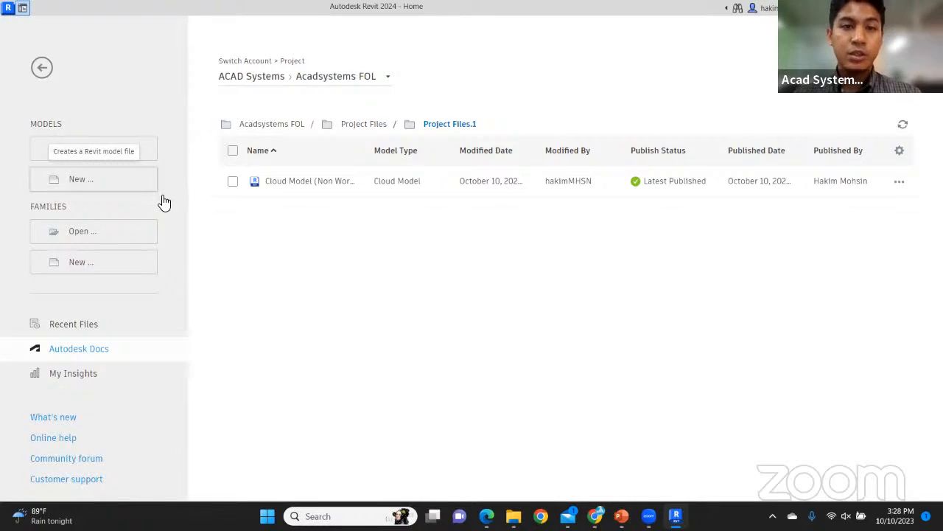
Refresh the Project Files.1 list and open the Cloud Workshared model once it appears
{"action": "left_click", "coordinate": [904, 130]}
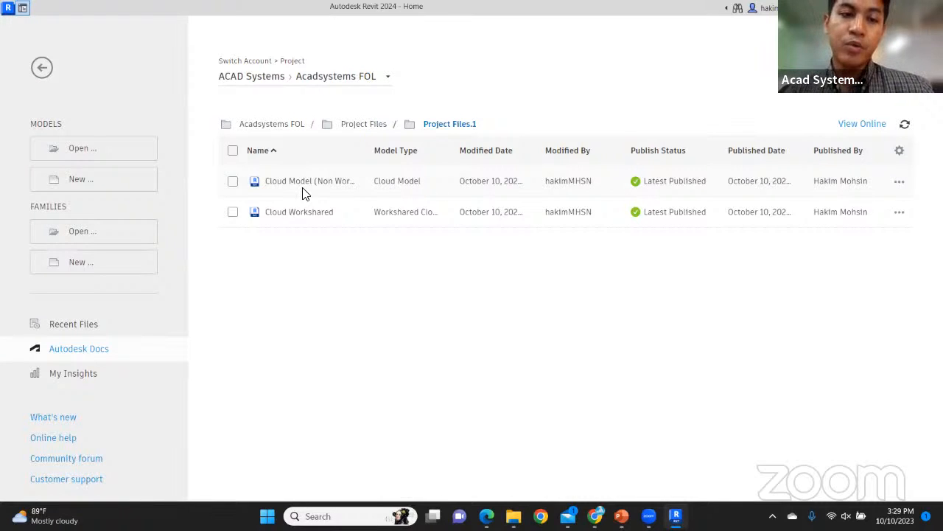
{"action": "left_click", "coordinate": [307, 212]}
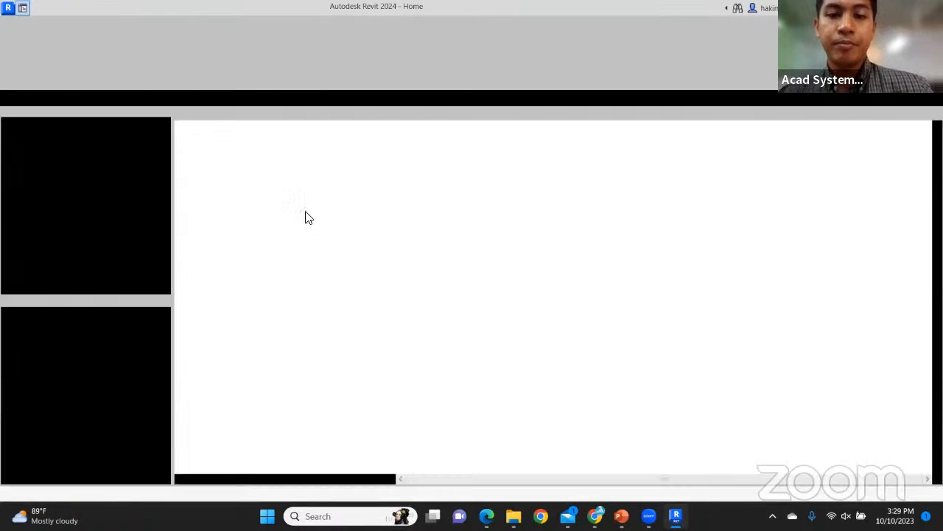
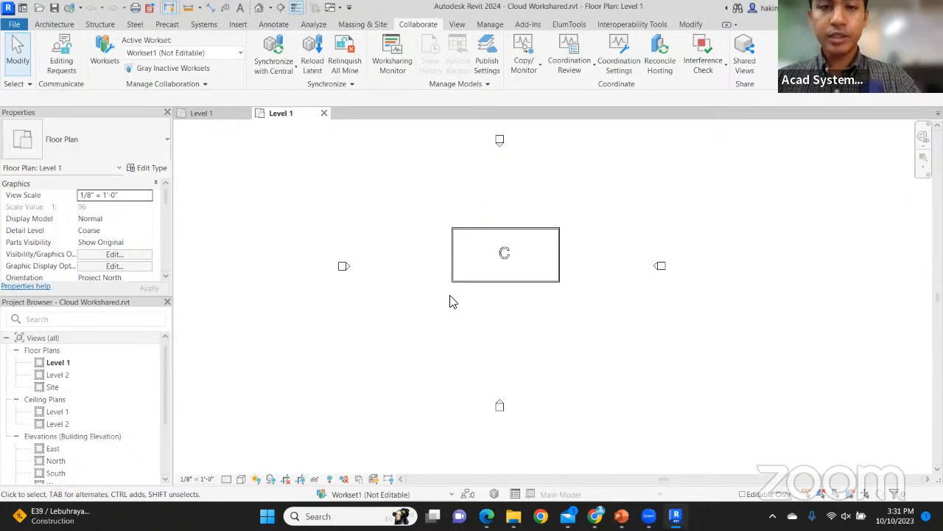
Reload Latest from the cloud central model so the new room shows in the Level 1 plan
{"action": "scroll", "coordinate": [658, 339], "scroll_direction": "up", "scroll_amount": 2}
{"action": "scroll", "coordinate": [507, 240], "scroll_direction": "up", "scroll_amount": 1}
{"action": "middle_click_drag", "start_coordinate": [506, 234], "coordinate": [506, 271]}
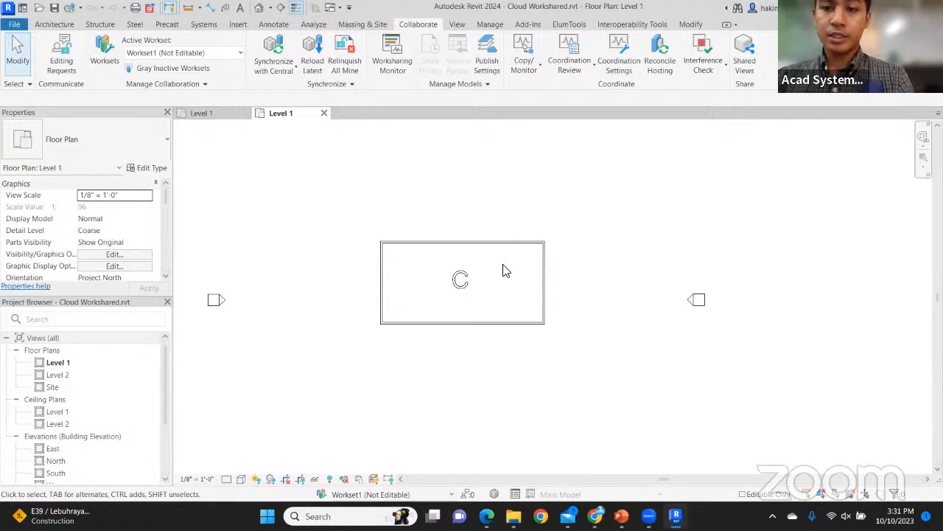
{"action": "left_click", "coordinate": [314, 55]}
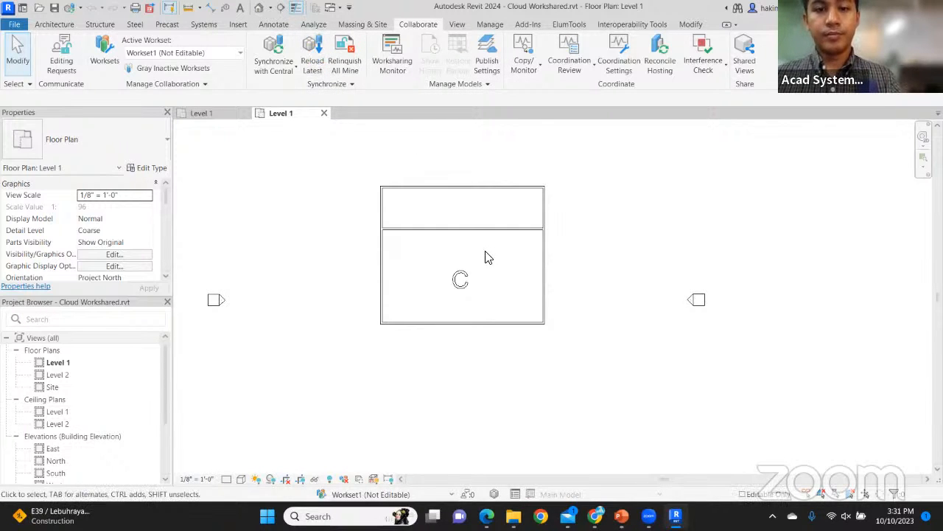
{"action": "scroll", "coordinate": [487, 257], "scroll_direction": "up", "scroll_amount": 1}
{"action": "middle_click_drag", "start_coordinate": [500, 218], "coordinate": [505, 218]}
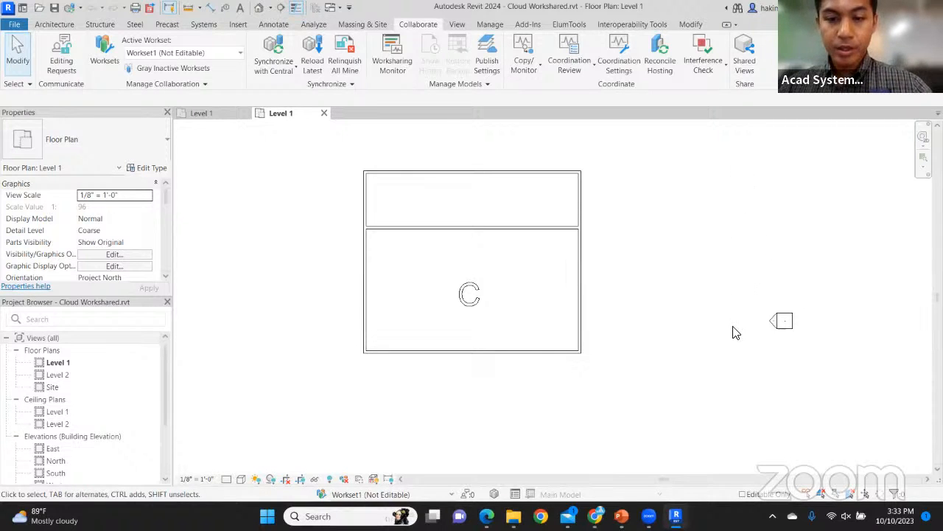
Check the three Revit models in Docs, then start a new tab toward acadsystems.com
{"action": "left_click", "coordinate": [595, 516]}
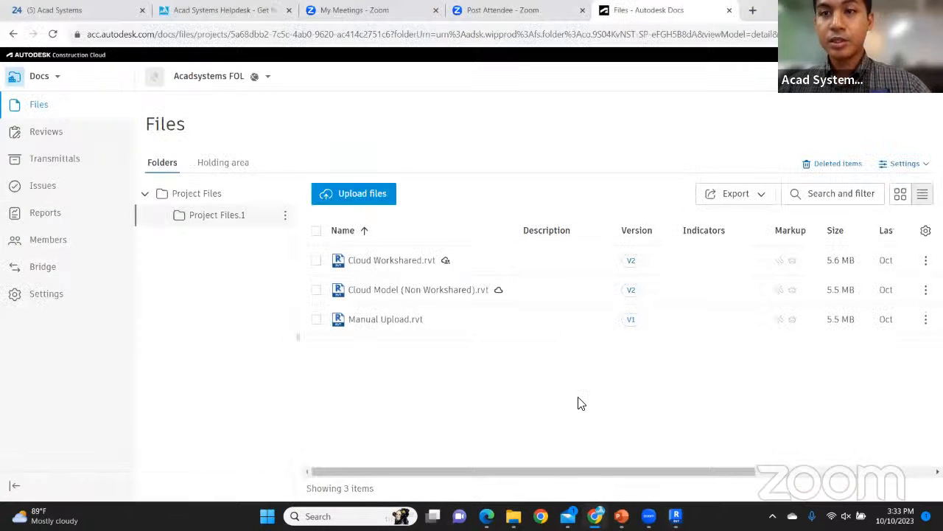
{"action": "left_click", "coordinate": [753, 10]}
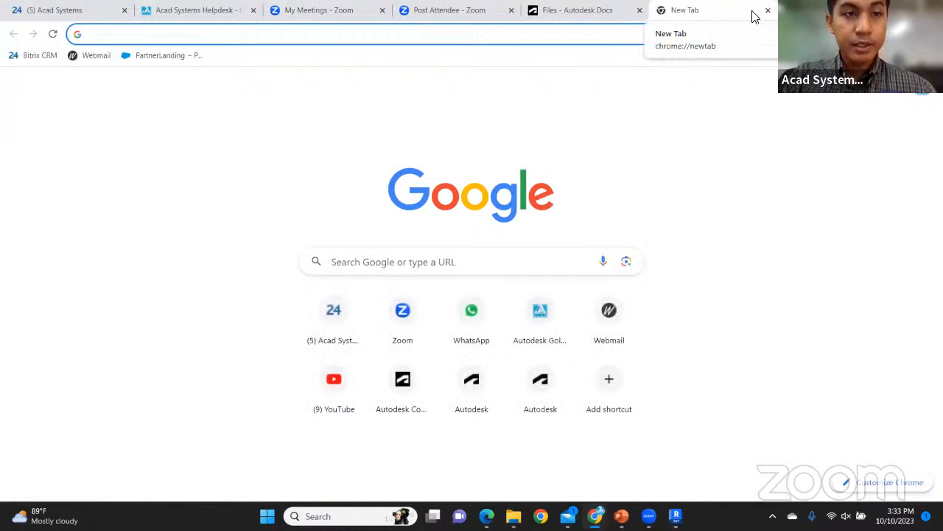
{"action": "type", "text": "ac"}
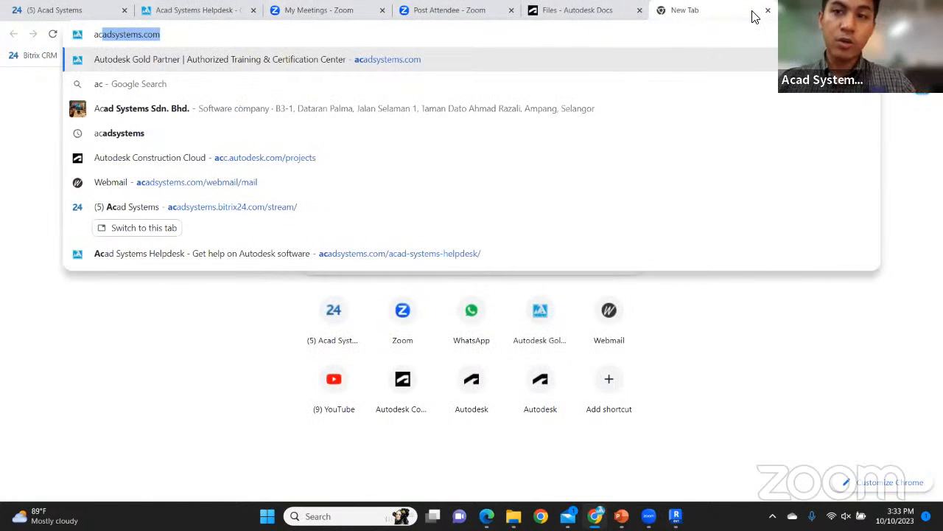
Load acadsystems.com and scroll down to the Free Online Lessons and events cards
{"action": "key", "text": "Return"}
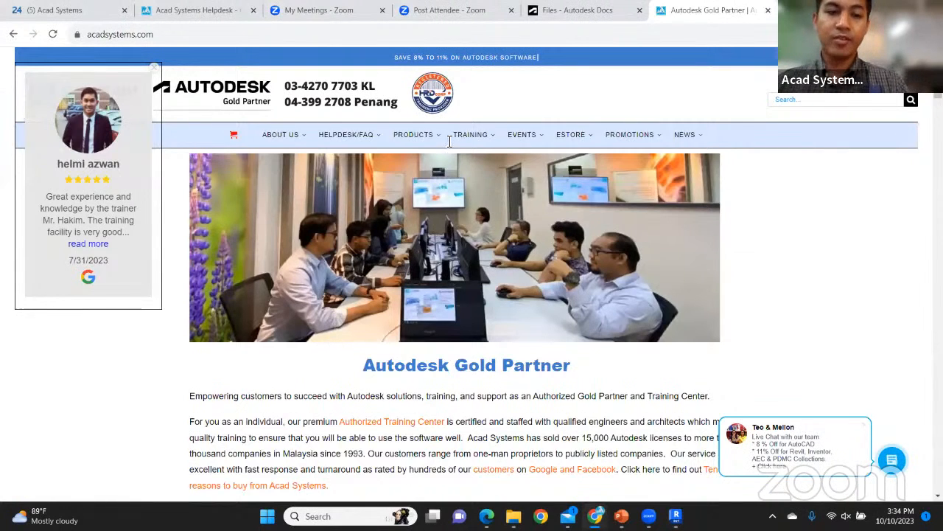
{"action": "scroll", "coordinate": [448, 142], "scroll_direction": "down", "scroll_amount": 1}
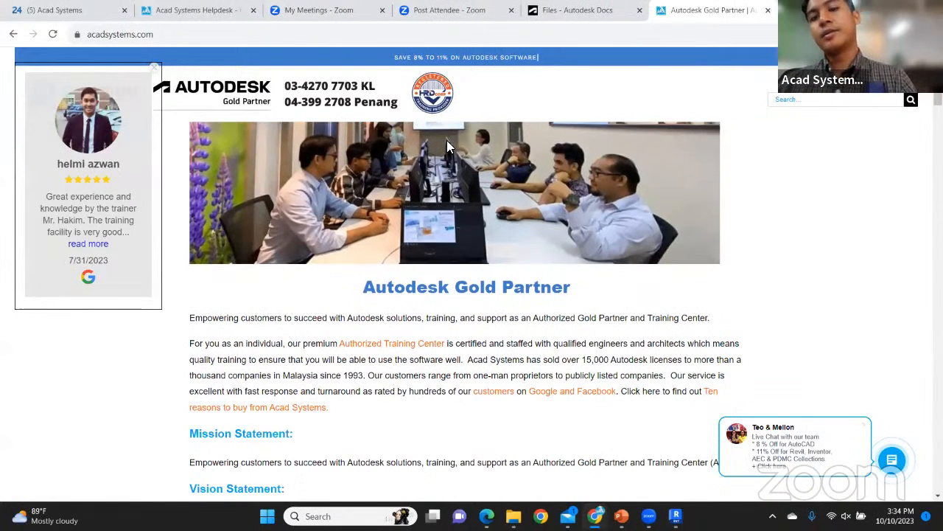
{"action": "scroll", "coordinate": [446, 140], "scroll_direction": "down", "scroll_amount": 3}
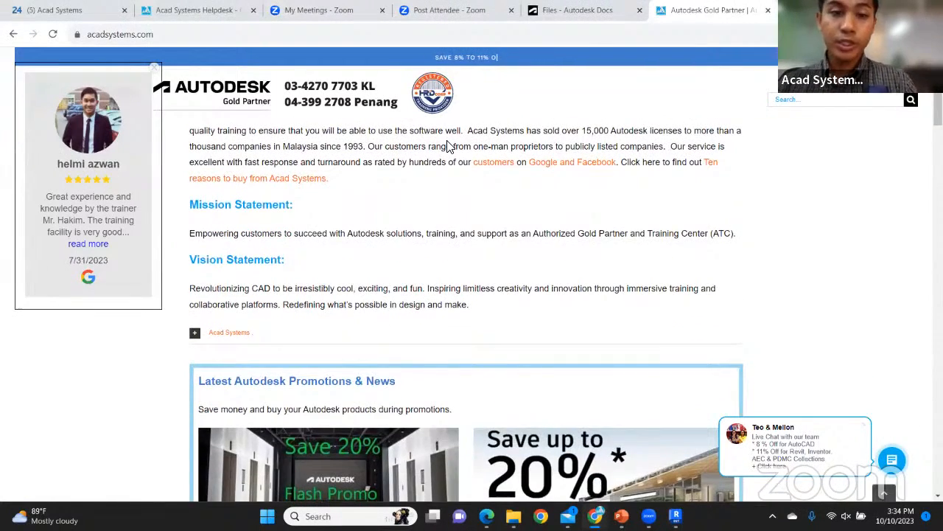
{"action": "scroll", "coordinate": [449, 146], "scroll_direction": "down", "scroll_amount": 1}
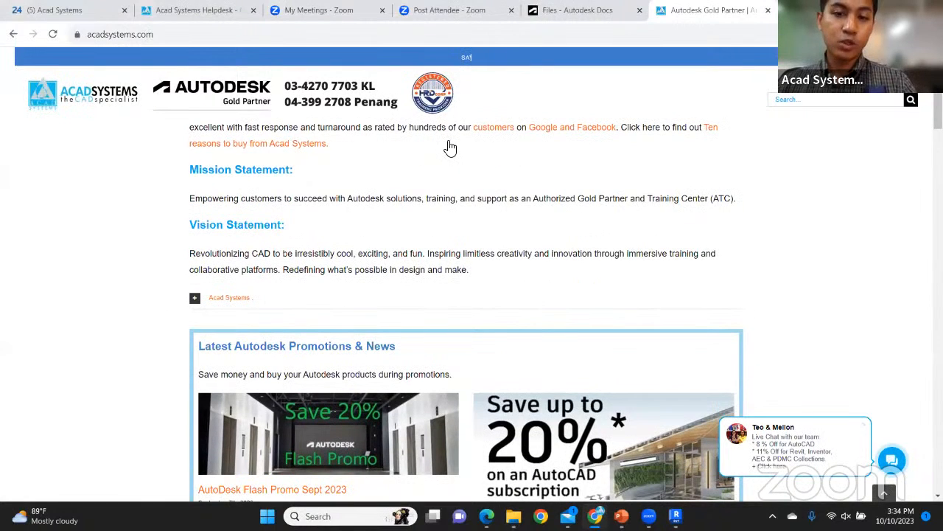
{"action": "scroll", "coordinate": [450, 148], "scroll_direction": "down", "scroll_amount": 2}
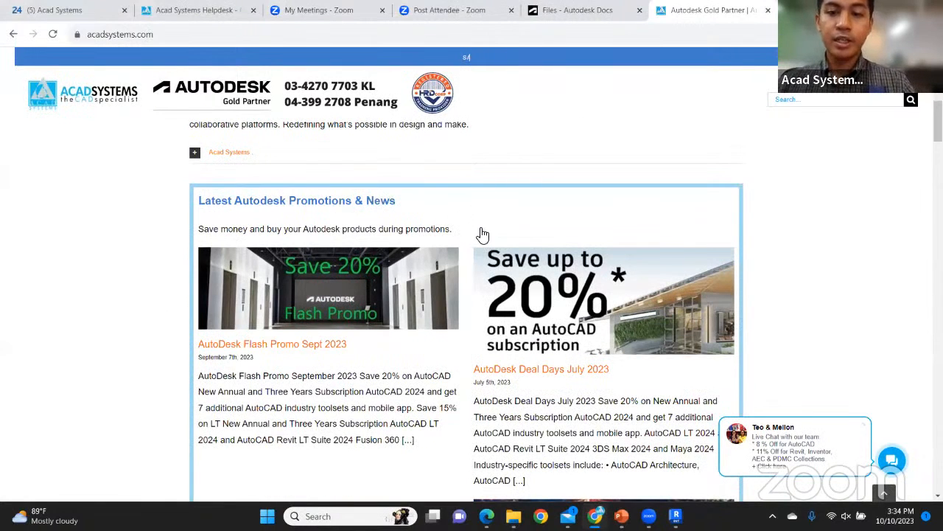
{"action": "scroll", "coordinate": [482, 234], "scroll_direction": "down", "scroll_amount": 2}
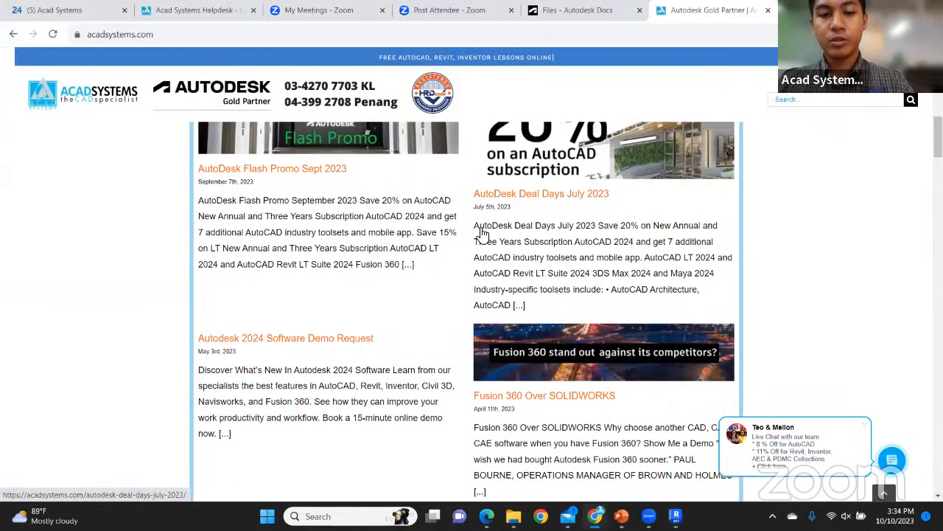
{"action": "scroll", "coordinate": [482, 233], "scroll_direction": "down", "scroll_amount": 2}
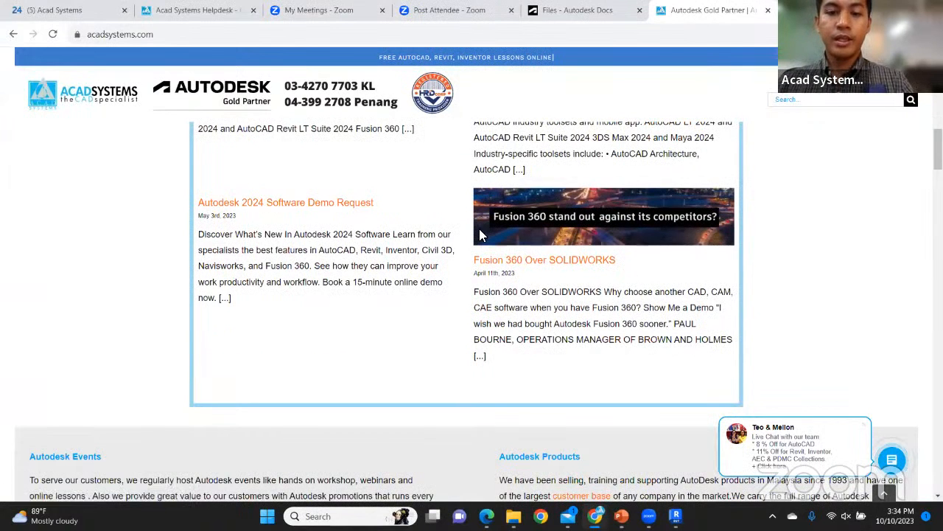
{"action": "scroll", "coordinate": [479, 234], "scroll_direction": "down", "scroll_amount": 1}
{"action": "scroll", "coordinate": [481, 234], "scroll_direction": "down", "scroll_amount": 5}
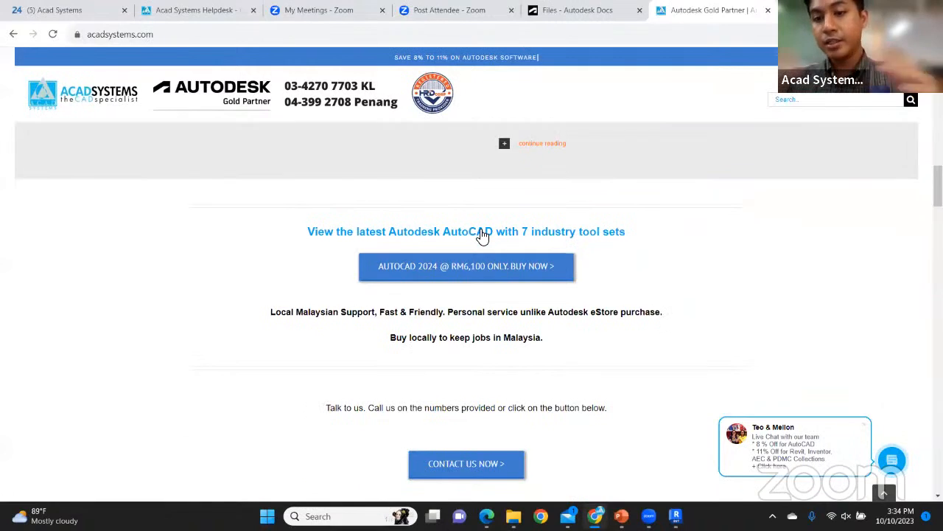
{"action": "scroll", "coordinate": [482, 235], "scroll_direction": "down", "scroll_amount": 8}
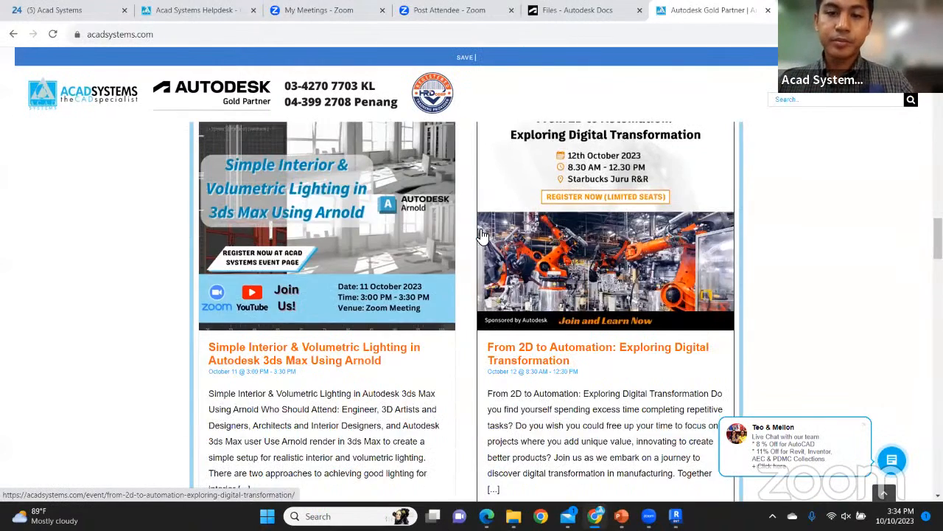
{"action": "scroll", "coordinate": [482, 234], "scroll_direction": "up", "scroll_amount": 2}
{"action": "scroll", "coordinate": [480, 236], "scroll_direction": "down", "scroll_amount": 1}
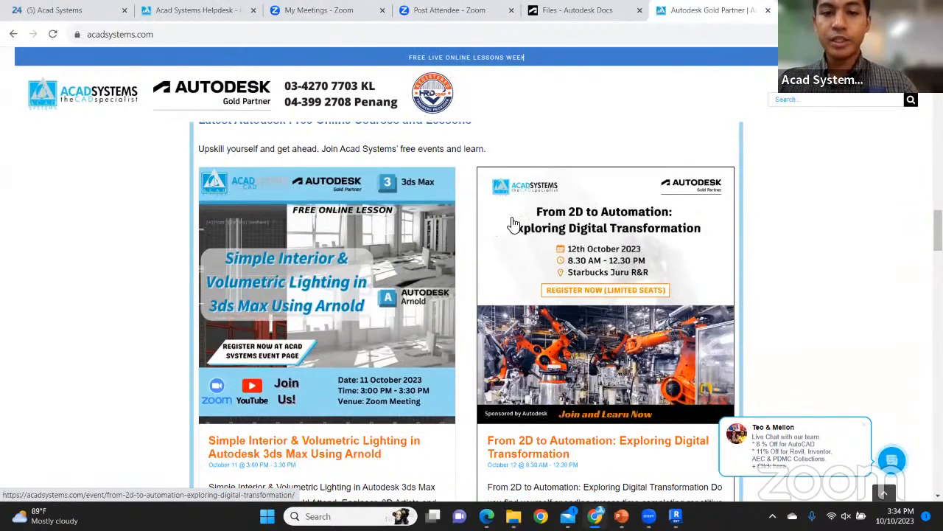
{"action": "scroll", "coordinate": [498, 227], "scroll_direction": "down", "scroll_amount": 1}
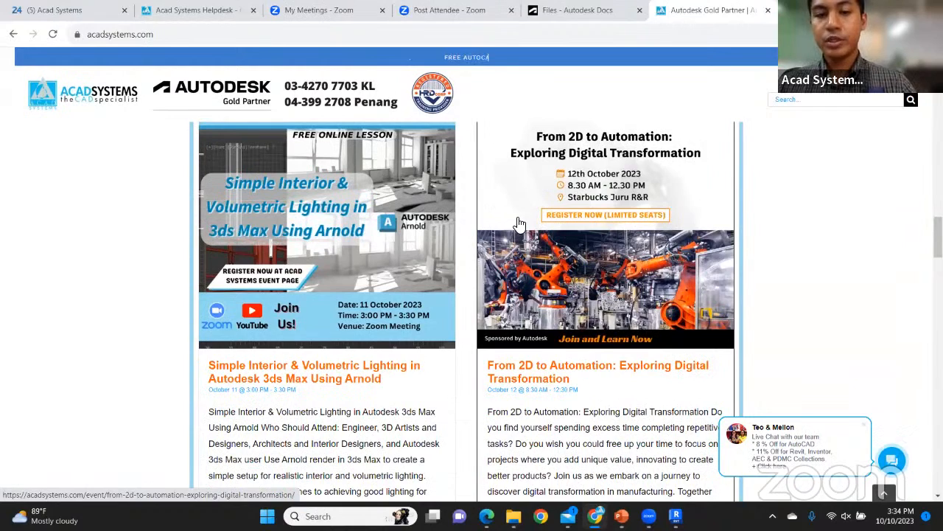
{"action": "scroll", "coordinate": [518, 222], "scroll_direction": "down", "scroll_amount": 3}
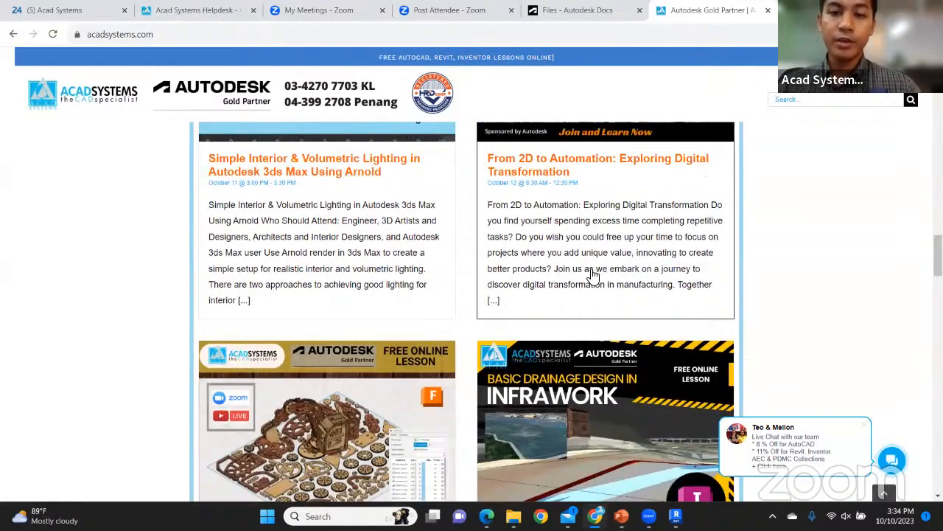
{"action": "scroll", "coordinate": [593, 275], "scroll_direction": "down", "scroll_amount": 2}
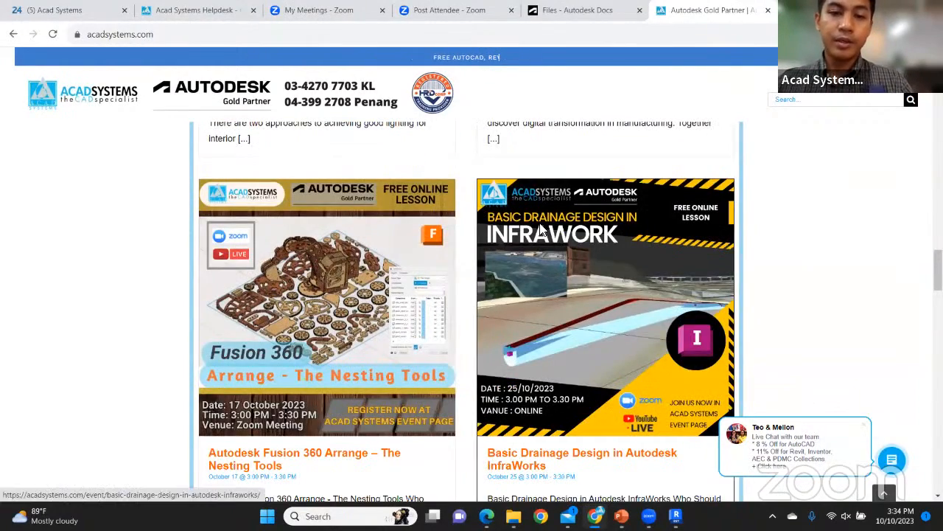
Open the Basic Drainage Design in Autodesk InfraWorks event page and skim it
{"action": "left_click", "coordinate": [498, 355]}
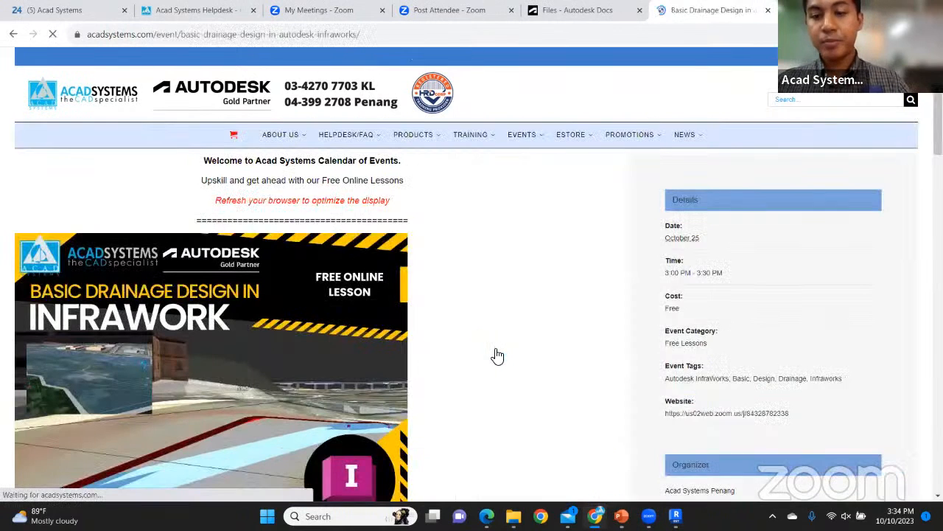
{"action": "scroll", "coordinate": [494, 361], "scroll_direction": "down", "scroll_amount": 3}
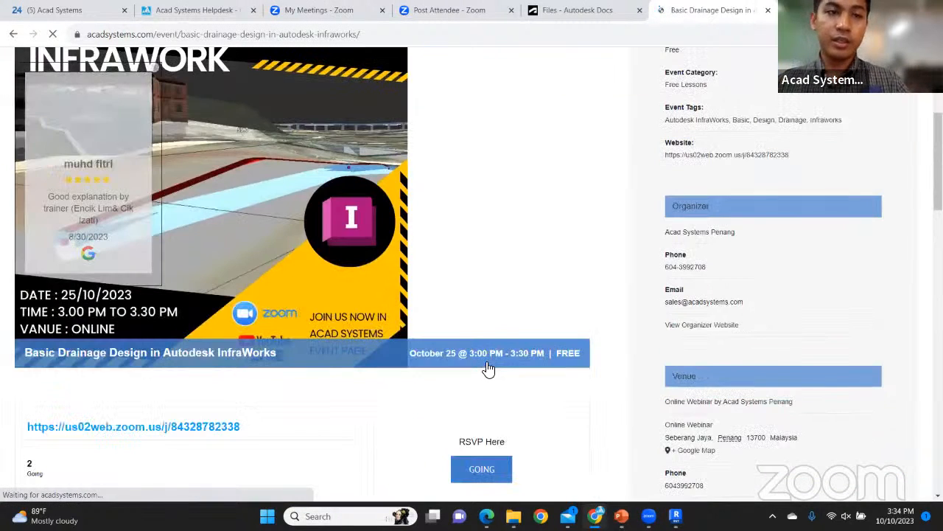
{"action": "scroll", "coordinate": [488, 369], "scroll_direction": "down", "scroll_amount": 2}
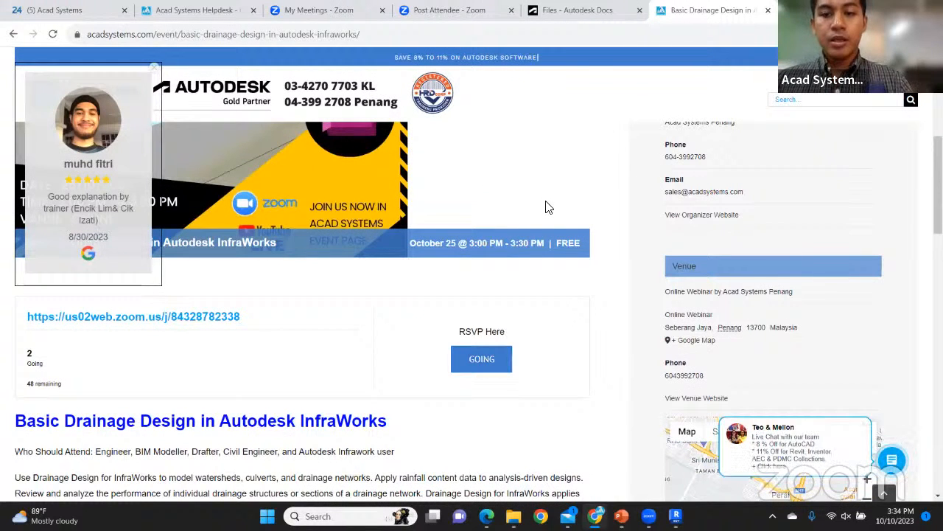
Go back to the homepage and scroll down to the 2023 training schedule
{"action": "key", "text": "alt+Left"}
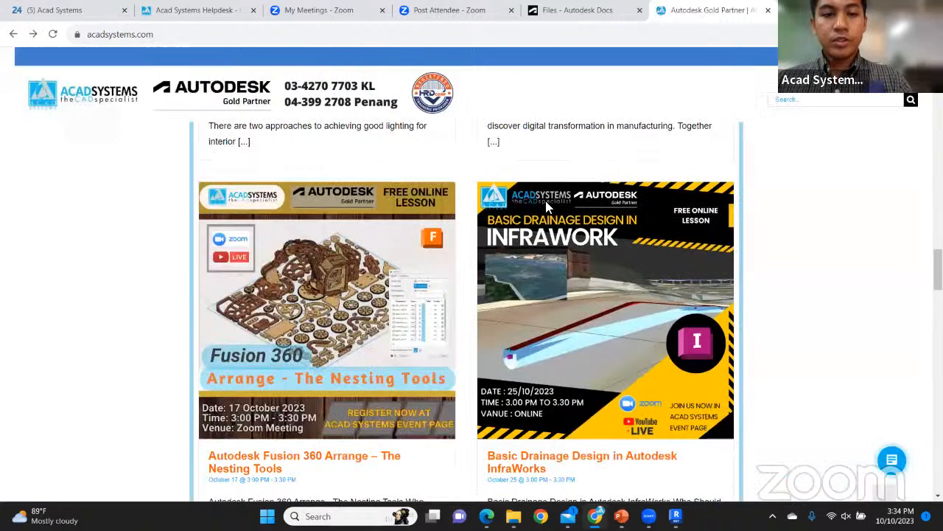
{"action": "scroll", "coordinate": [546, 210], "scroll_direction": "down", "scroll_amount": 3}
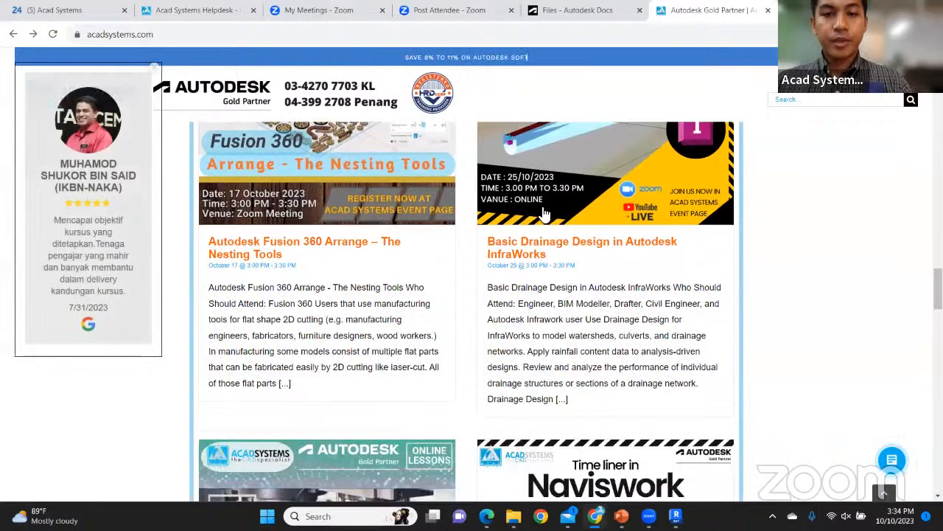
{"action": "scroll", "coordinate": [495, 281], "scroll_direction": "down", "scroll_amount": 4}
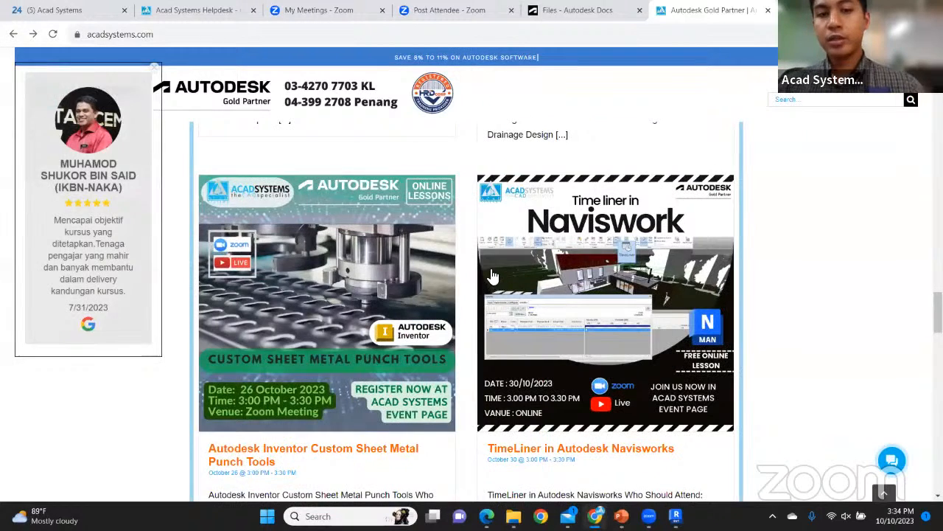
{"action": "scroll", "coordinate": [496, 281], "scroll_direction": "down", "scroll_amount": 5}
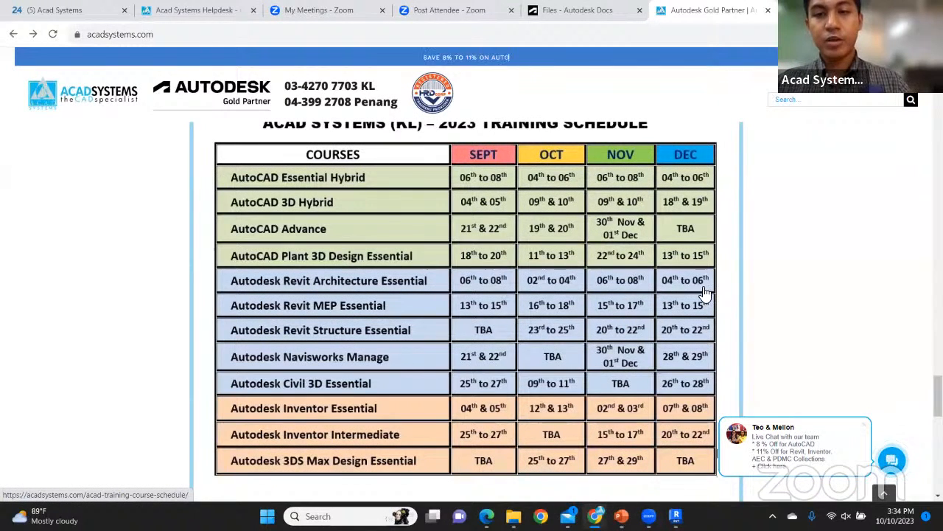
Open the Live Chat panel from the site's chat widget beside the training schedule
{"action": "left_click", "coordinate": [893, 460]}
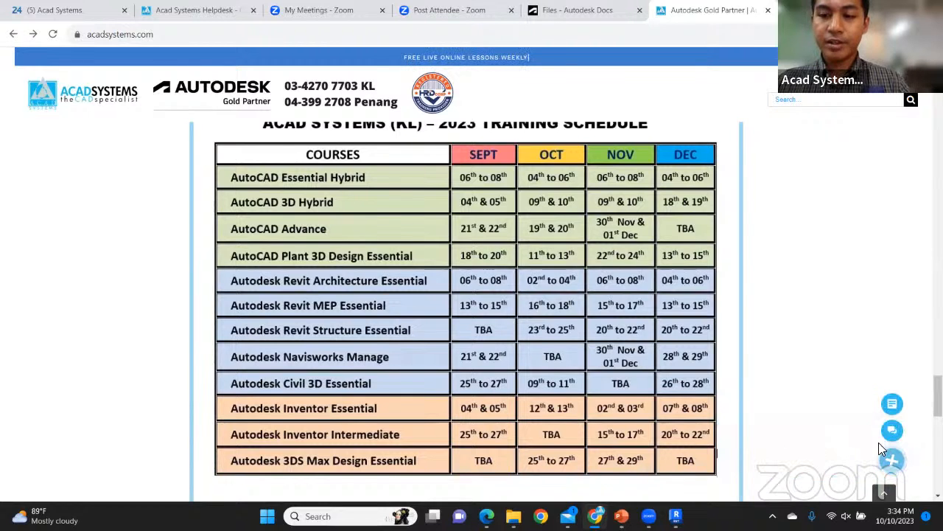
{"action": "left_click", "coordinate": [890, 430]}
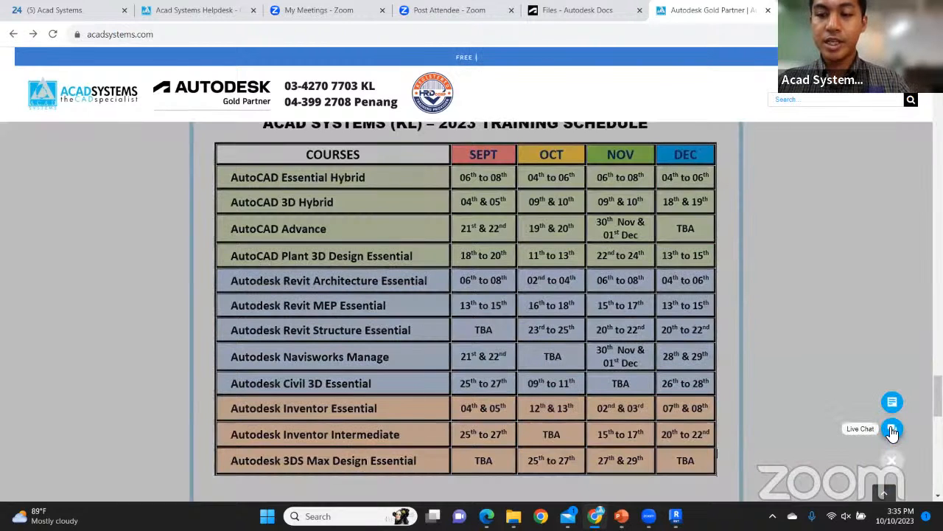
{"action": "left_click", "coordinate": [892, 431]}
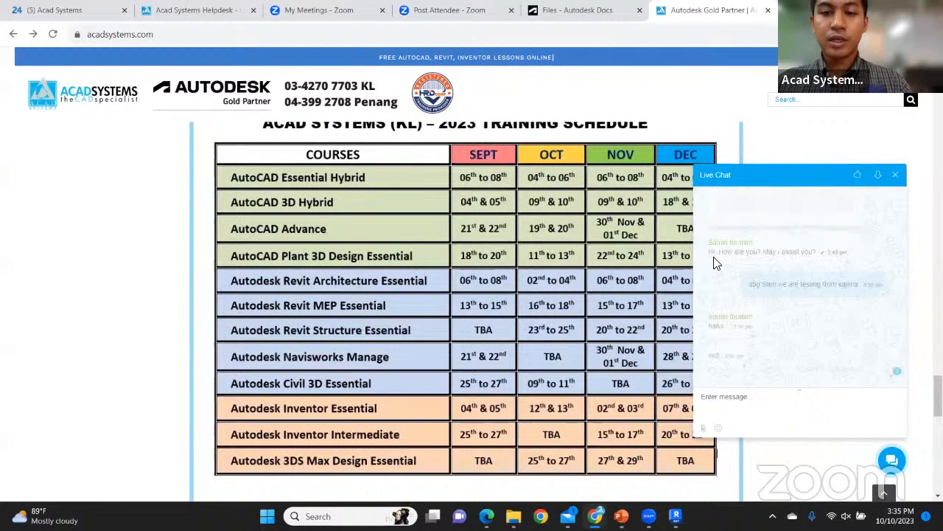
{"action": "scroll", "coordinate": [717, 264], "scroll_direction": "down", "scroll_amount": 2}
Scroll to the site footer and bring up the YouTube icon's link menu
{"action": "scroll", "coordinate": [716, 263], "scroll_direction": "down", "scroll_amount": 2}
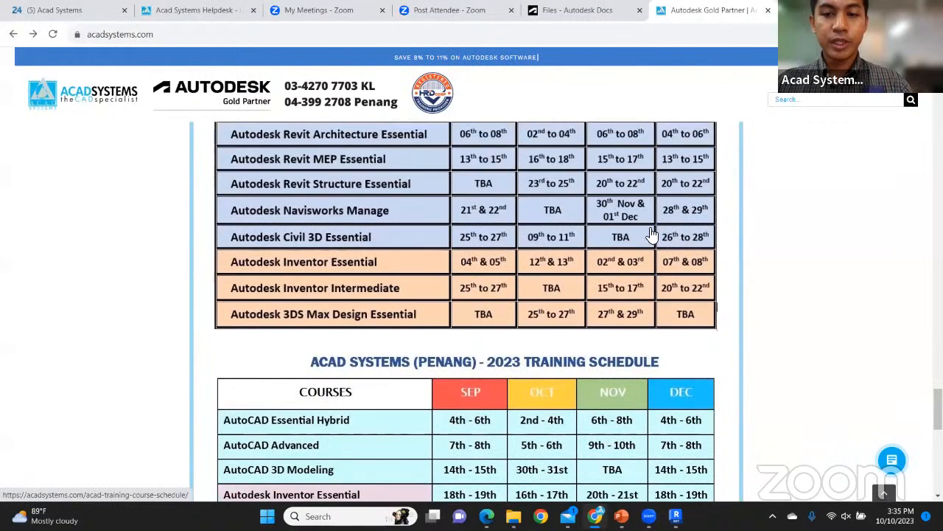
{"action": "scroll", "coordinate": [651, 234], "scroll_direction": "down", "scroll_amount": 3}
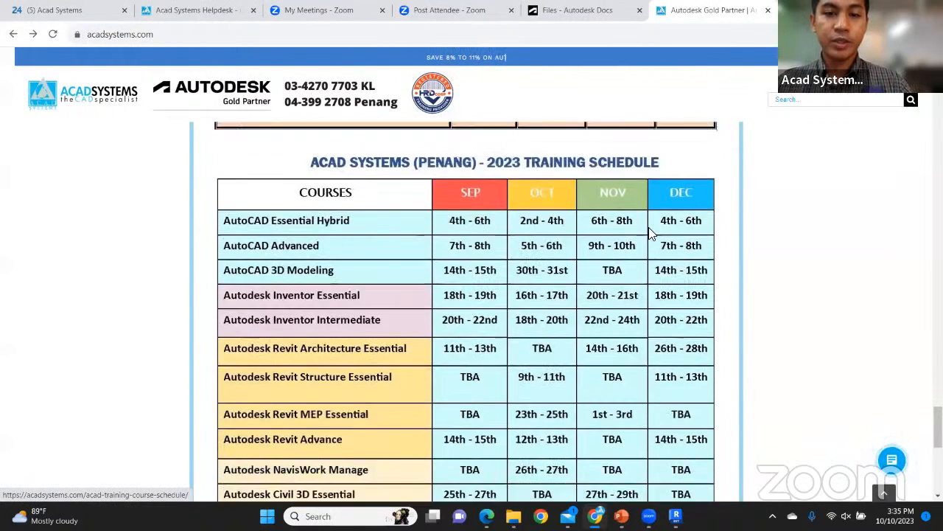
{"action": "scroll", "coordinate": [652, 234], "scroll_direction": "down", "scroll_amount": 3}
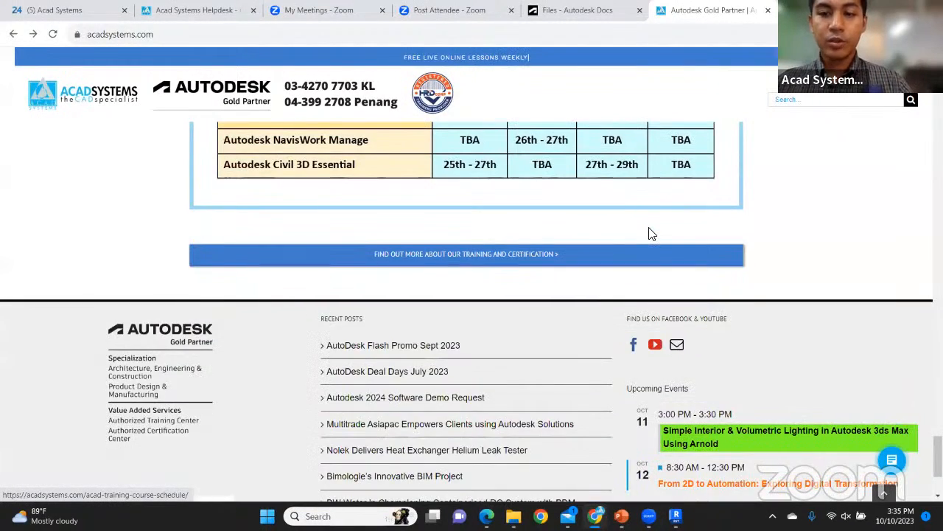
{"action": "scroll", "coordinate": [651, 234], "scroll_direction": "down", "scroll_amount": 2}
{"action": "scroll", "coordinate": [651, 234], "scroll_direction": "up", "scroll_amount": 2}
{"action": "scroll", "coordinate": [655, 253], "scroll_direction": "down", "scroll_amount": 2}
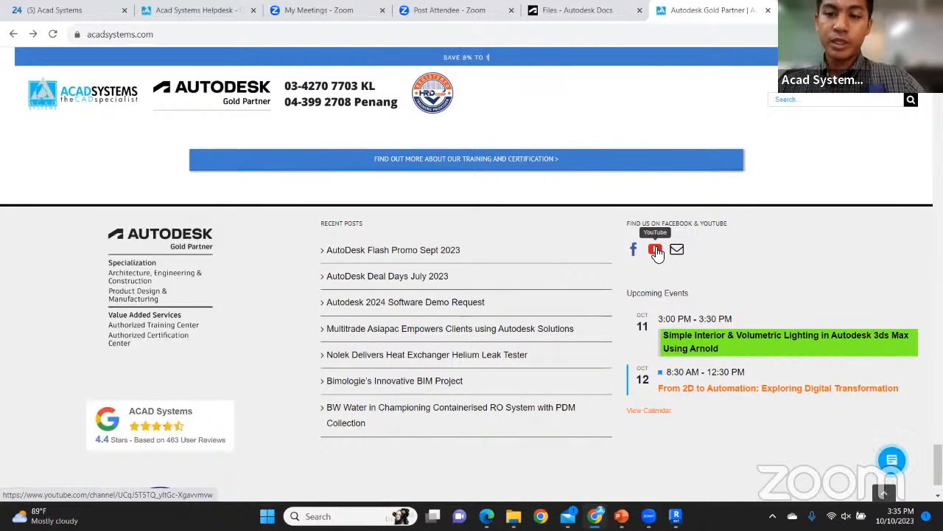
{"action": "right_click", "coordinate": [655, 251]}
Open the Acad Systems Sdn Bhd YouTube channel in a new tab and browse its videos
{"action": "left_click", "coordinate": [675, 257]}
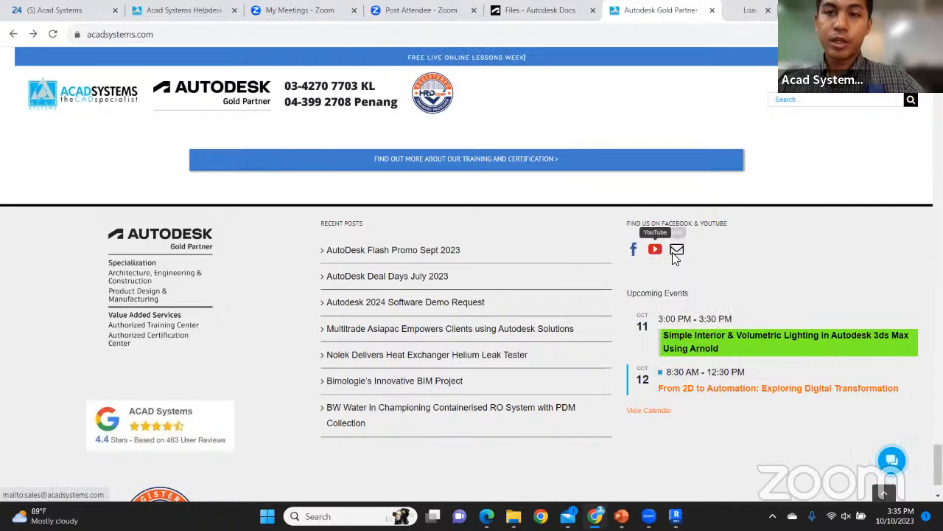
{"action": "left_click", "coordinate": [699, 9]}
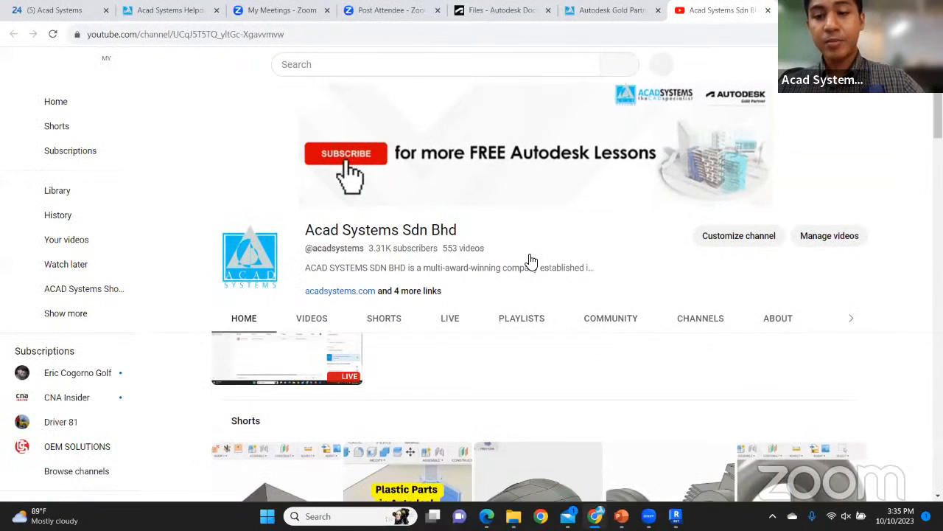
{"action": "scroll", "coordinate": [532, 260], "scroll_direction": "down", "scroll_amount": 2}
{"action": "scroll", "coordinate": [531, 260], "scroll_direction": "down", "scroll_amount": 1}
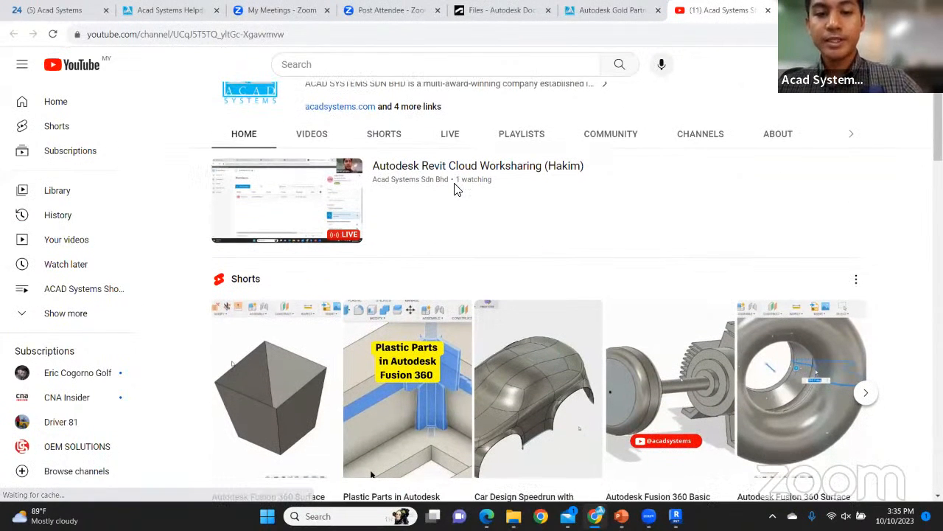
{"action": "scroll", "coordinate": [470, 233], "scroll_direction": "down", "scroll_amount": 5}
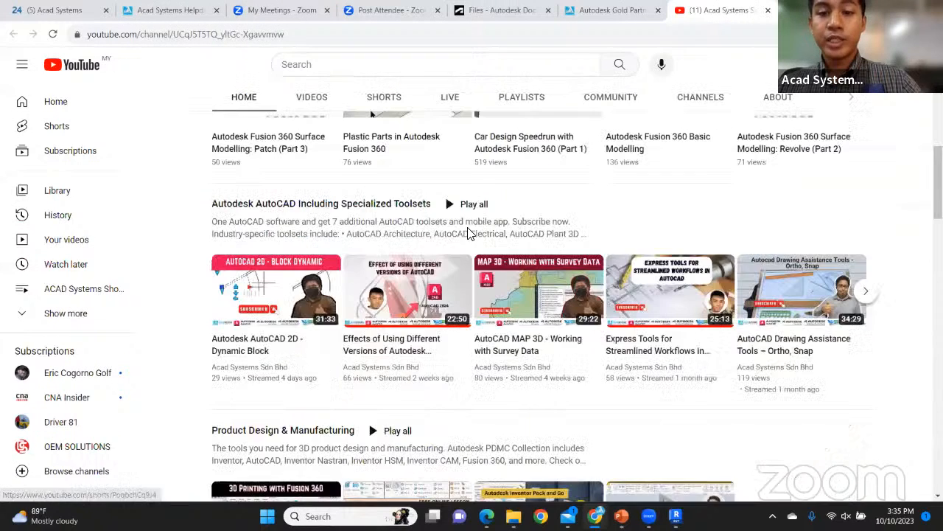
{"action": "scroll", "coordinate": [470, 234], "scroll_direction": "down", "scroll_amount": 1}
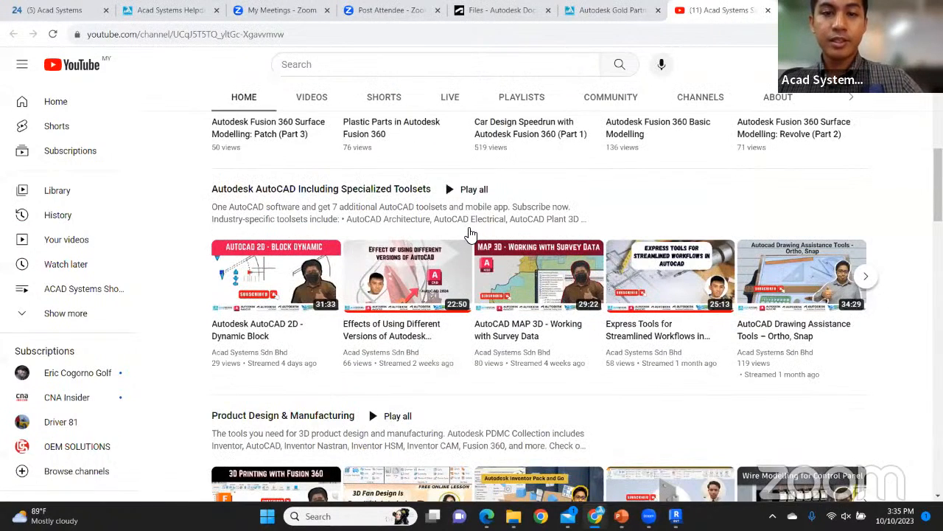
{"action": "scroll", "coordinate": [469, 234], "scroll_direction": "down", "scroll_amount": 2}
{"action": "scroll", "coordinate": [471, 207], "scroll_direction": "down", "scroll_amount": 3}
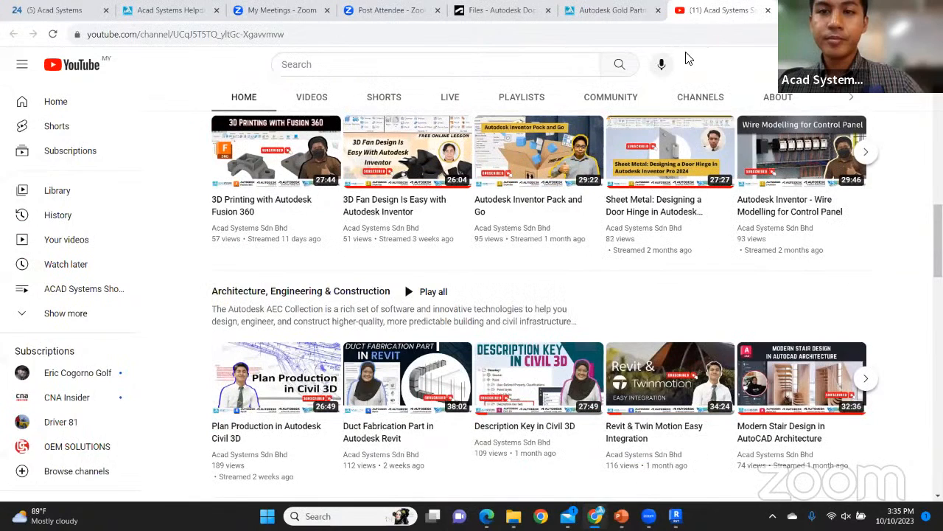
Scroll back up the channel and return to the Acad Systems training schedule tab
{"action": "scroll", "coordinate": [472, 207], "scroll_direction": "up", "scroll_amount": 3}
{"action": "scroll", "coordinate": [631, 16], "scroll_direction": "up", "scroll_amount": 3}
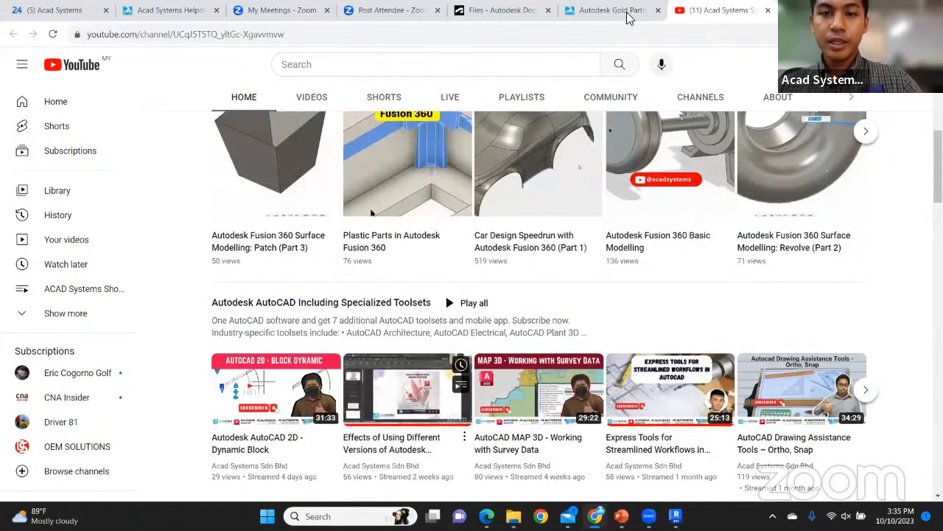
{"action": "scroll", "coordinate": [611, 181], "scroll_direction": "up", "scroll_amount": 4}
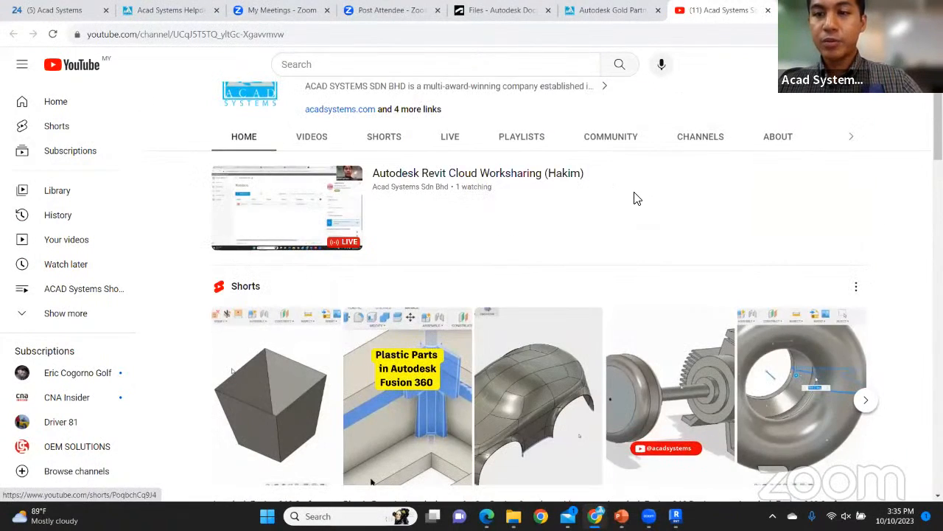
{"action": "key", "text": "ctrl+shift+Tab"}
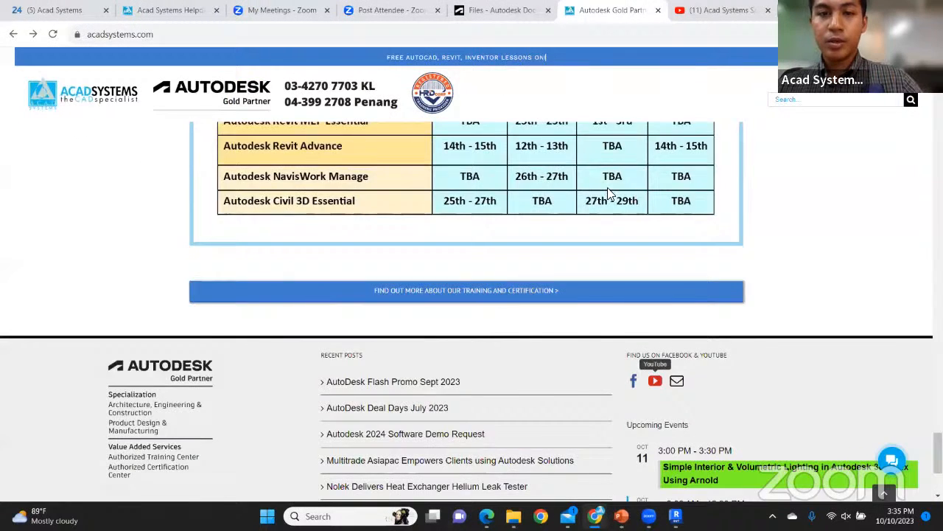
Scroll back up to the Acad Systems site's top navigation bar
{"action": "scroll", "coordinate": [619, 188], "scroll_direction": "up", "scroll_amount": 4}
{"action": "scroll", "coordinate": [430, 133], "scroll_direction": "up", "scroll_amount": 4}
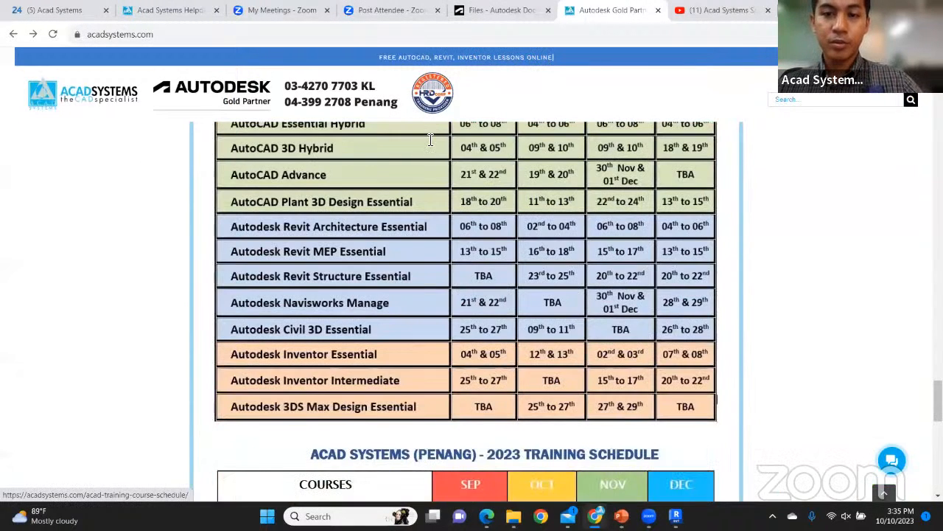
{"action": "scroll", "coordinate": [430, 135], "scroll_direction": "up", "scroll_amount": 5}
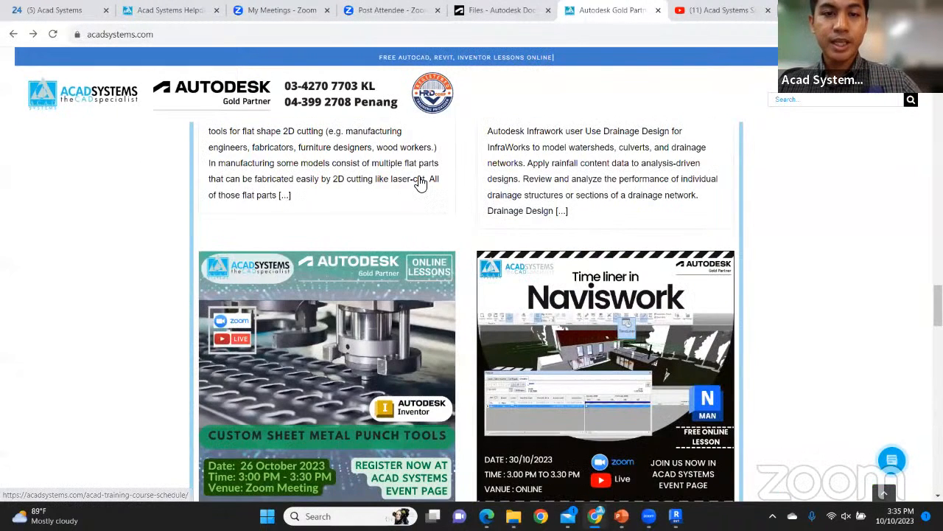
{"action": "scroll", "coordinate": [420, 183], "scroll_direction": "up", "scroll_amount": 10}
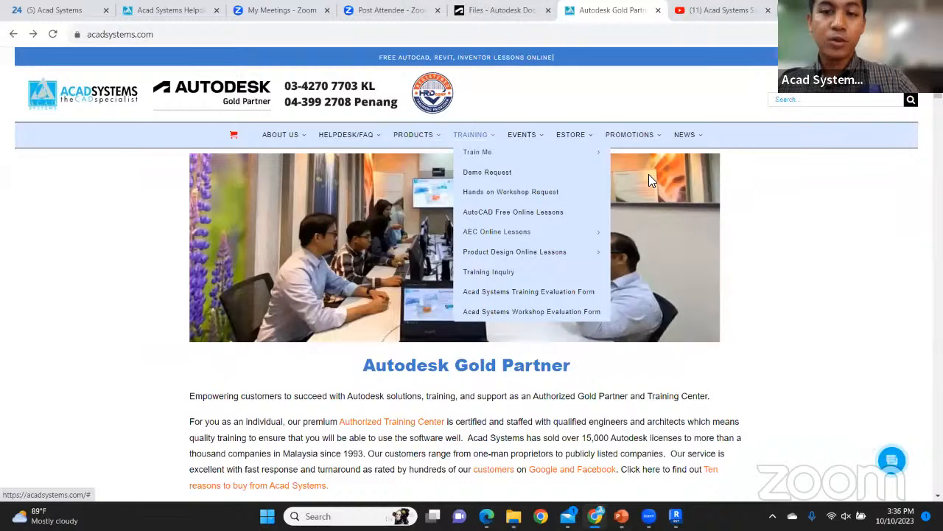
Open the Autodesk Training Course Syllabus page from Train Me and scroll through its course lists
{"action": "mouse_move", "coordinate": [649, 174]}
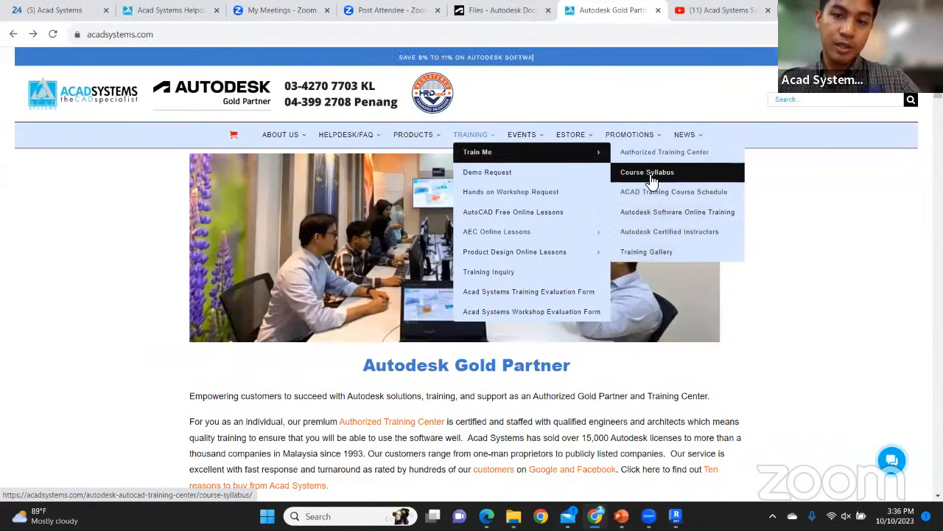
{"action": "left_click", "coordinate": [649, 174]}
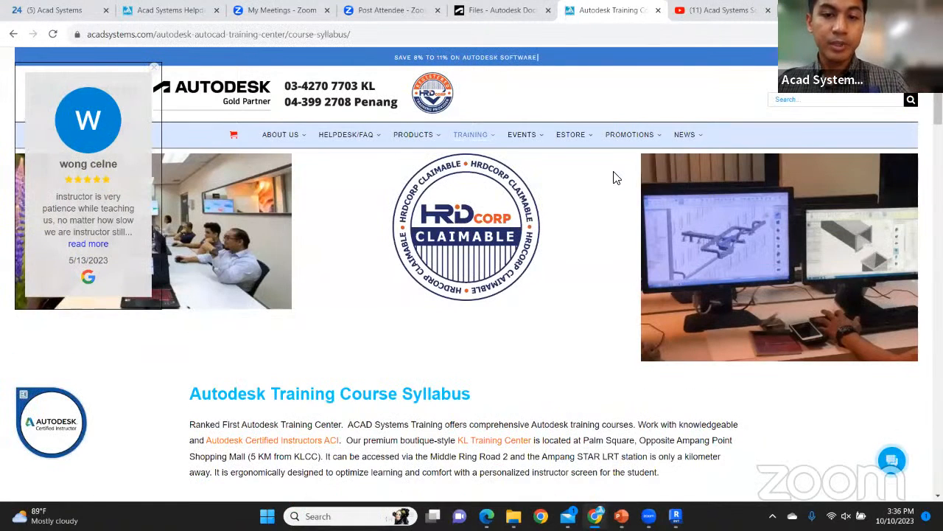
{"action": "scroll", "coordinate": [616, 178], "scroll_direction": "down", "scroll_amount": 4}
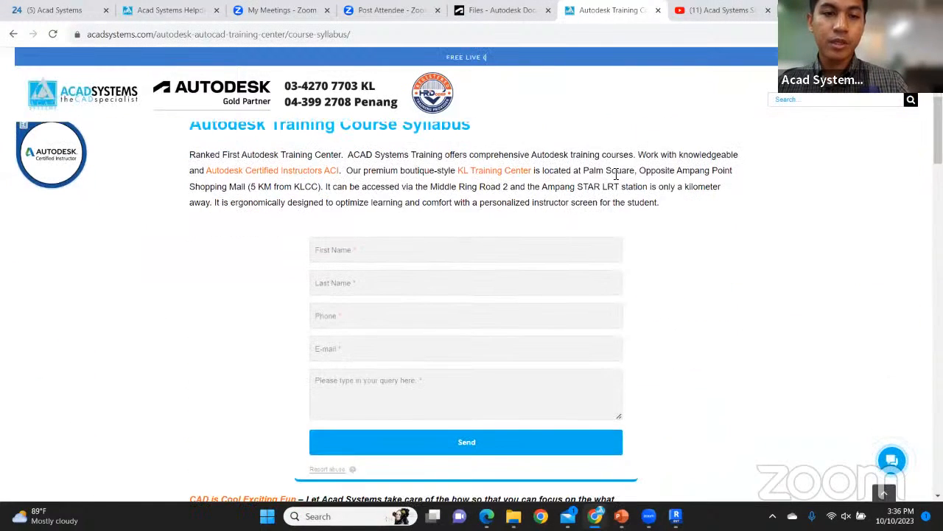
{"action": "scroll", "coordinate": [535, 177], "scroll_direction": "down", "scroll_amount": 3}
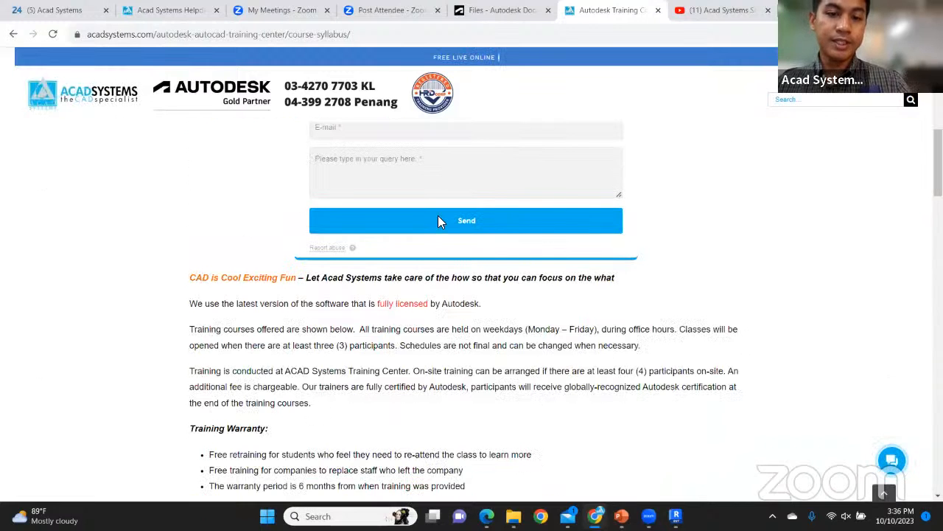
{"action": "scroll", "coordinate": [450, 288], "scroll_direction": "down", "scroll_amount": 5}
{"action": "scroll", "coordinate": [451, 294], "scroll_direction": "down", "scroll_amount": 2}
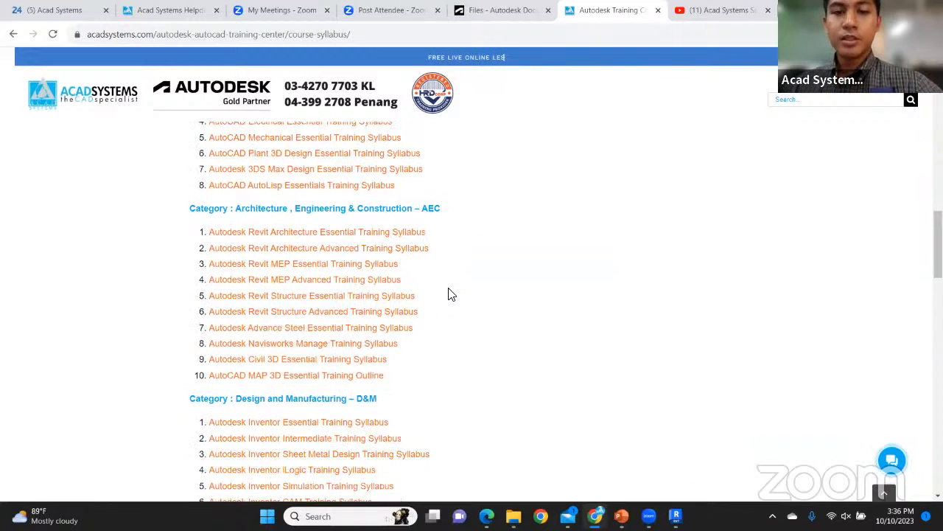
{"action": "scroll", "coordinate": [451, 293], "scroll_direction": "down", "scroll_amount": 3}
Scroll back up the syllabus, then switch to the Acad Systems Helpdesk's 1827-ticket list
{"action": "scroll", "coordinate": [451, 294], "scroll_direction": "up", "scroll_amount": 3}
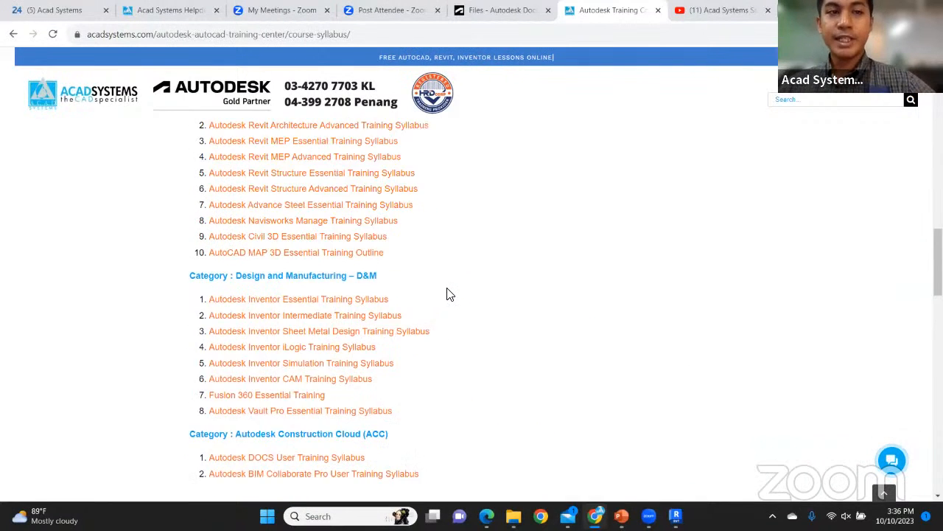
{"action": "scroll", "coordinate": [451, 294], "scroll_direction": "up", "scroll_amount": 4}
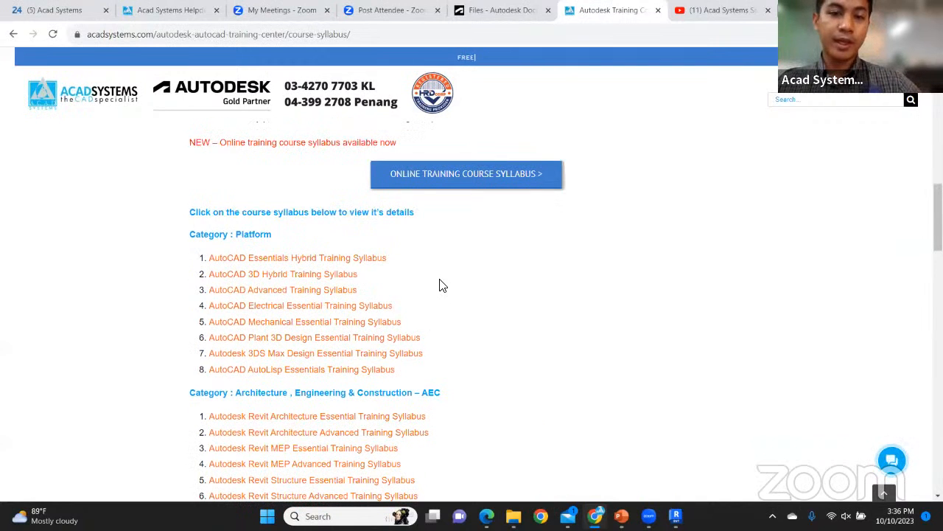
{"action": "scroll", "coordinate": [441, 285], "scroll_direction": "up", "scroll_amount": 1}
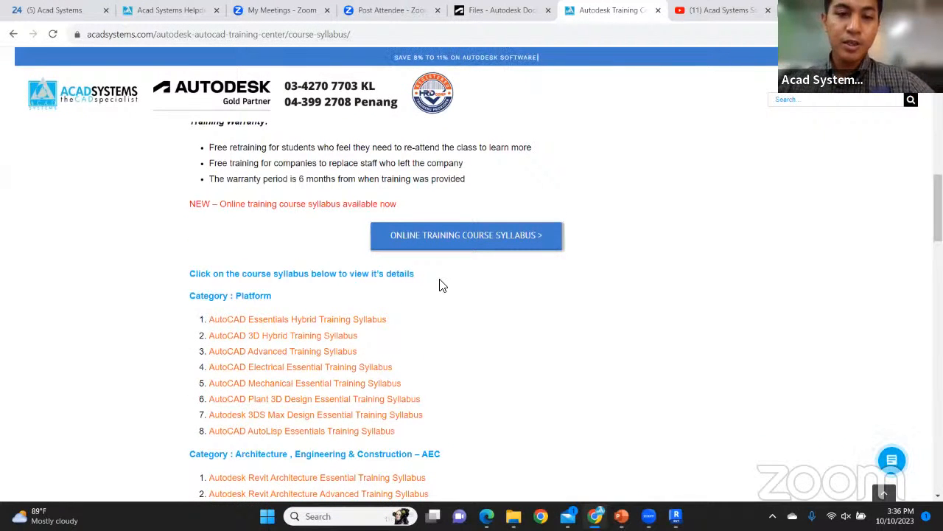
{"action": "scroll", "coordinate": [442, 285], "scroll_direction": "up", "scroll_amount": 7}
{"action": "scroll", "coordinate": [442, 283], "scroll_direction": "up", "scroll_amount": 2}
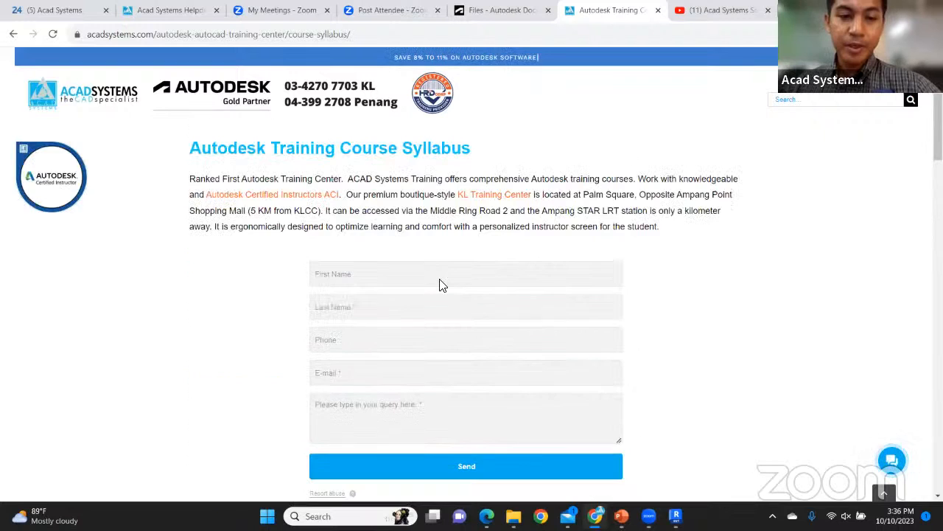
{"action": "scroll", "coordinate": [427, 293], "scroll_direction": "up", "scroll_amount": 4}
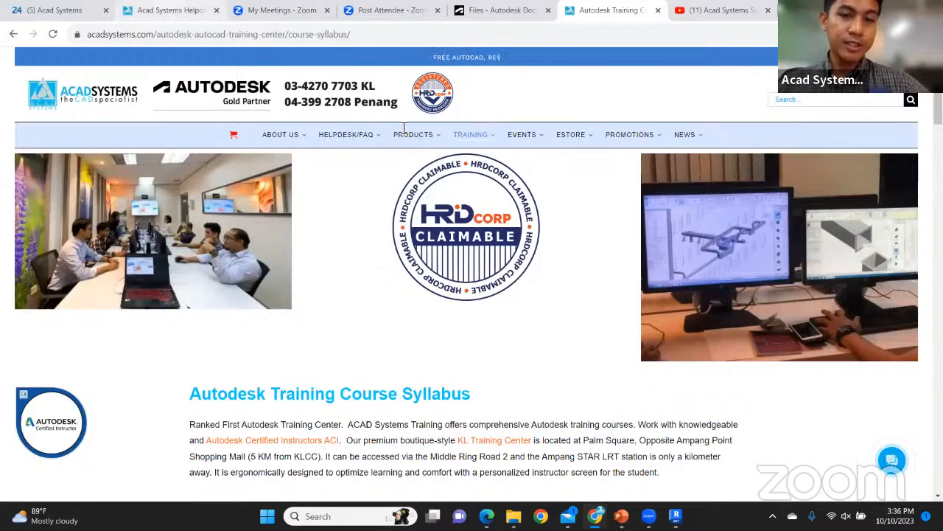
{"action": "left_click", "coordinate": [179, 9]}
{"action": "scroll", "coordinate": [546, 235], "scroll_direction": "down", "scroll_amount": 2}
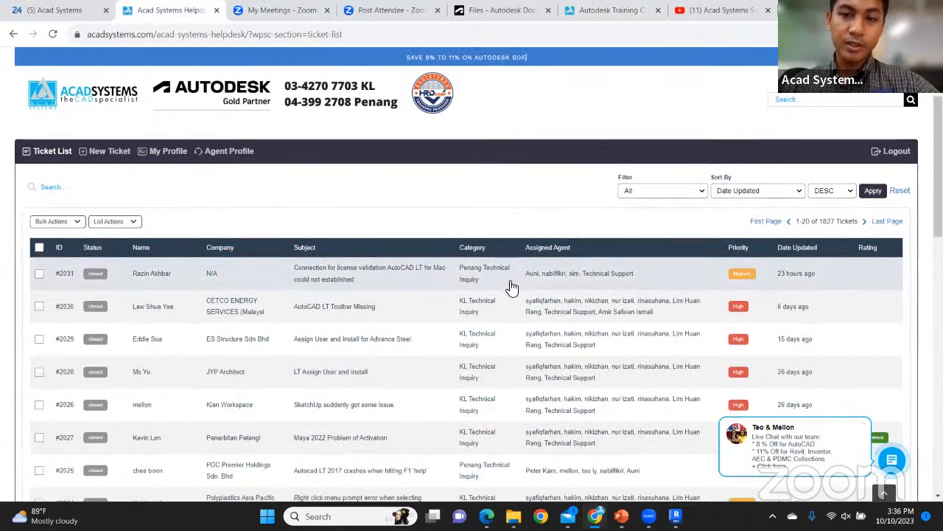
{"action": "scroll", "coordinate": [509, 280], "scroll_direction": "down", "scroll_amount": 1}
{"action": "scroll", "coordinate": [509, 280], "scroll_direction": "down", "scroll_amount": 1}
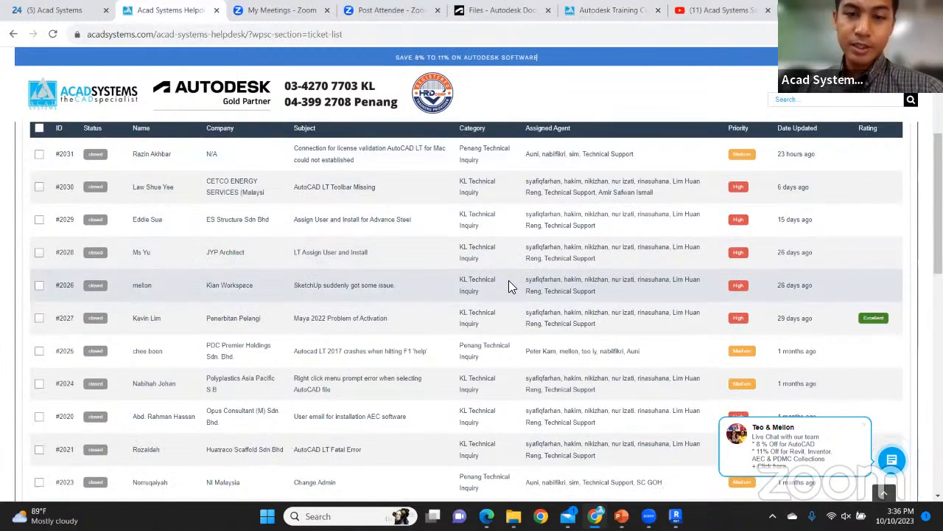
{"action": "scroll", "coordinate": [509, 280], "scroll_direction": "up", "scroll_amount": 2}
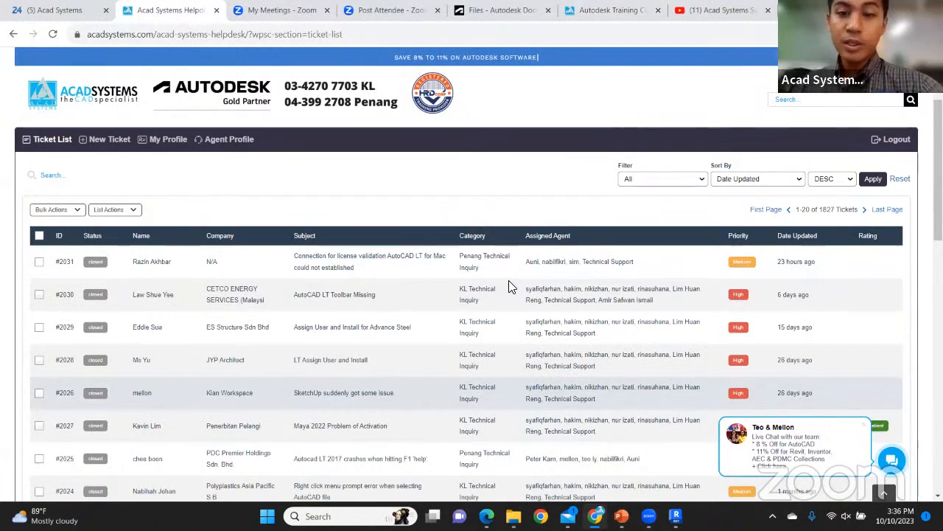
{"action": "left_click", "coordinate": [509, 281]}
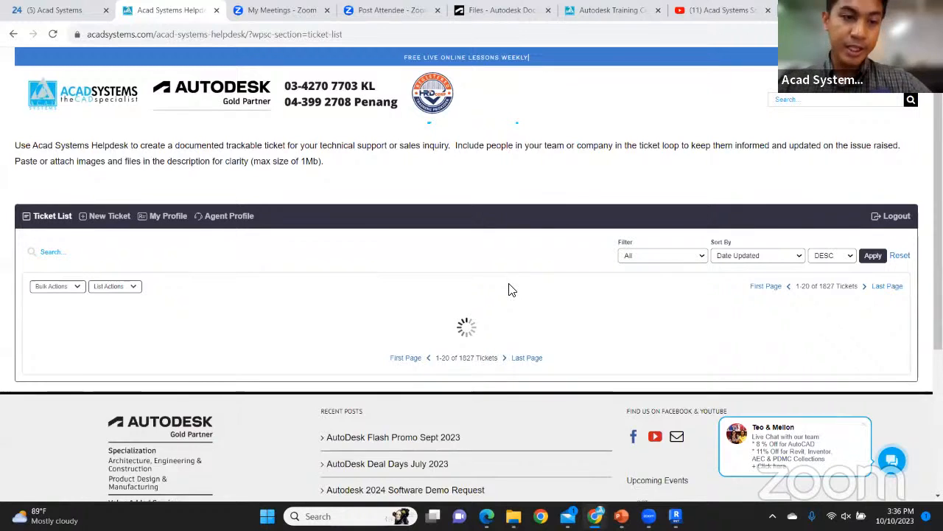